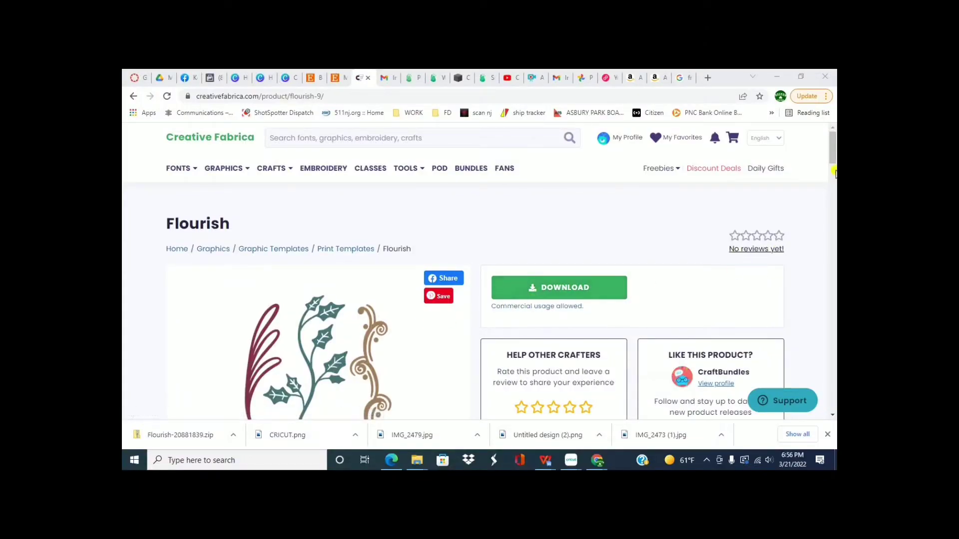
Download the ivy flourish, save its SVG to Downloads as flourish-4933 (1), and return to the results.
mouse_move(833, 159)
left_mouse_down()
mouse_move(833, 174)
mouse_move(832, 160)
left_mouse_up()
left_click(531, 272)
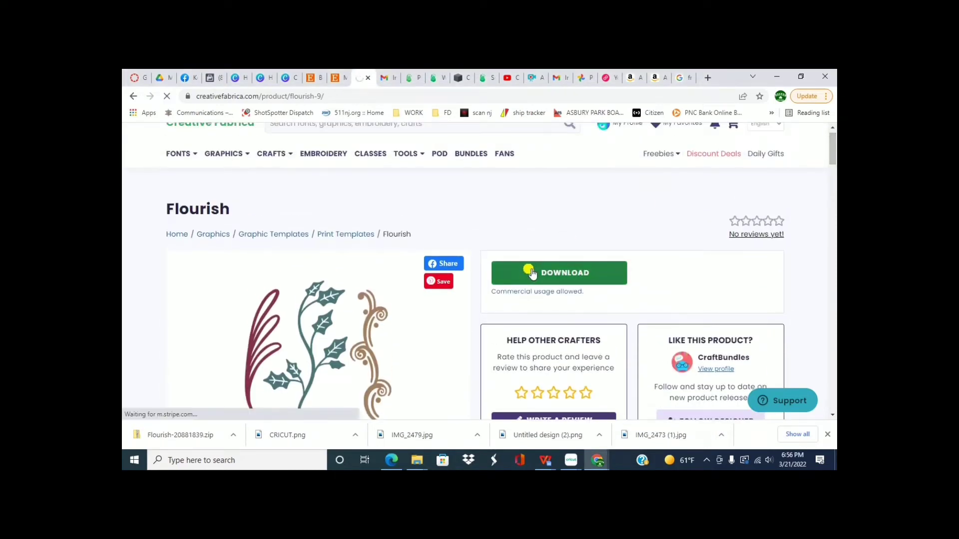
left_click(182, 436)
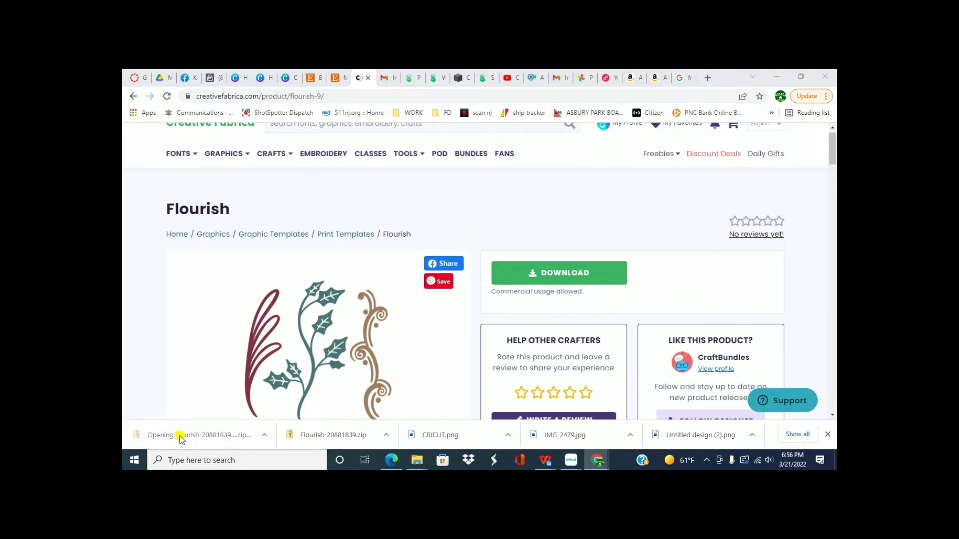
double_click(289, 214)
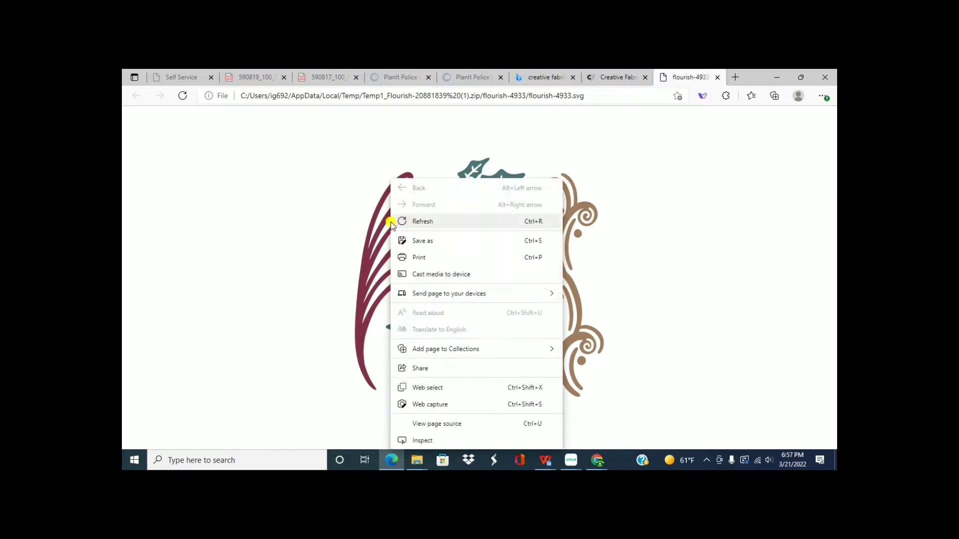
left_click(422, 241)
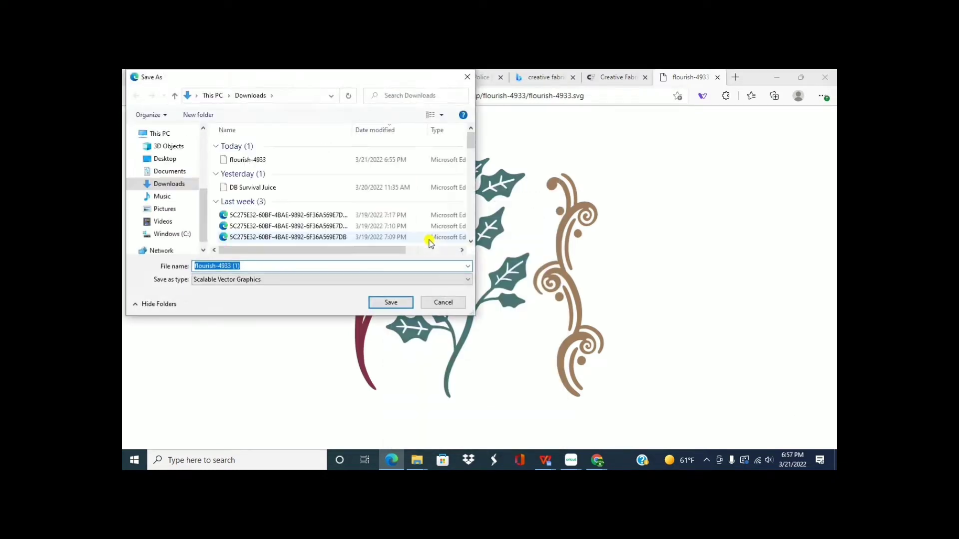
left_click(395, 302)
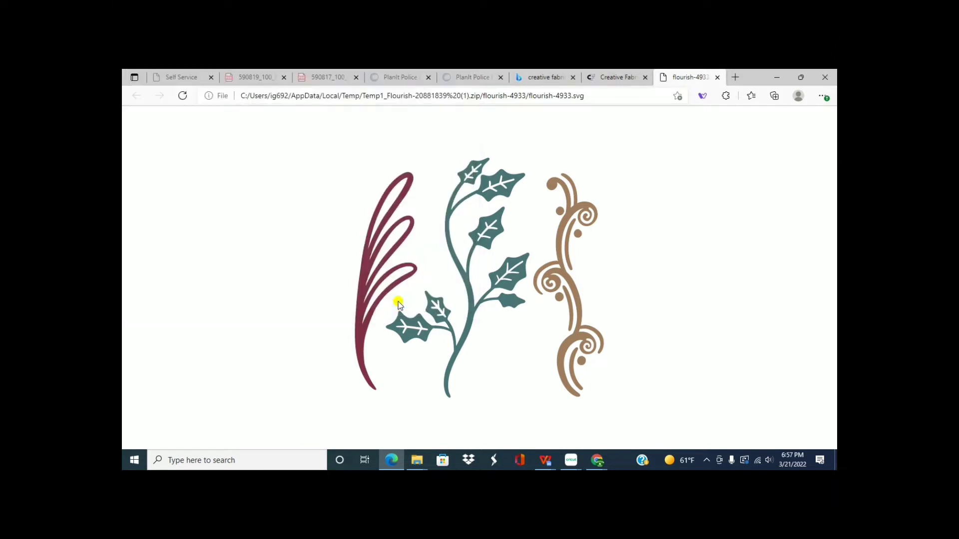
left_click(718, 77)
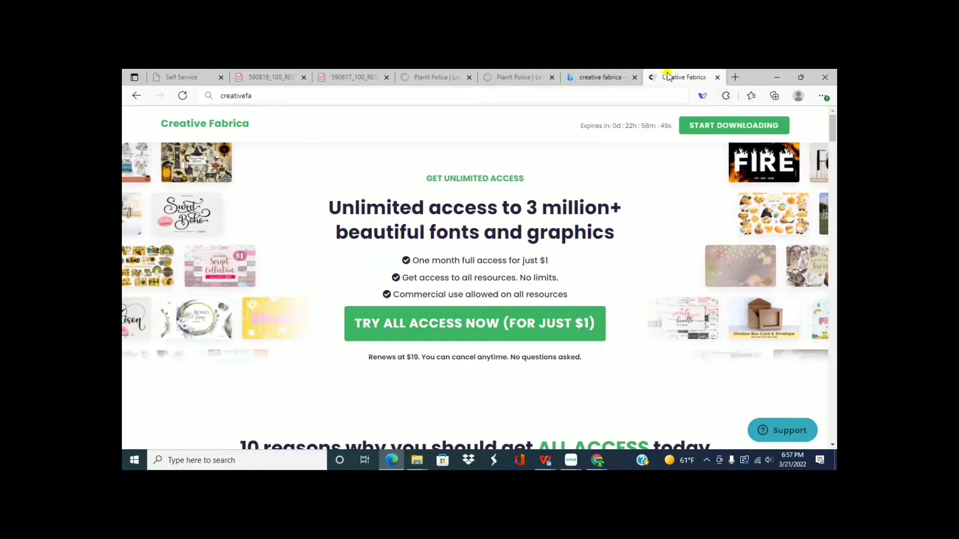
key("alt+Tab")
Open the red-and-green CraftBundles Flourish product page from the flourish search results.
left_click(133, 96)
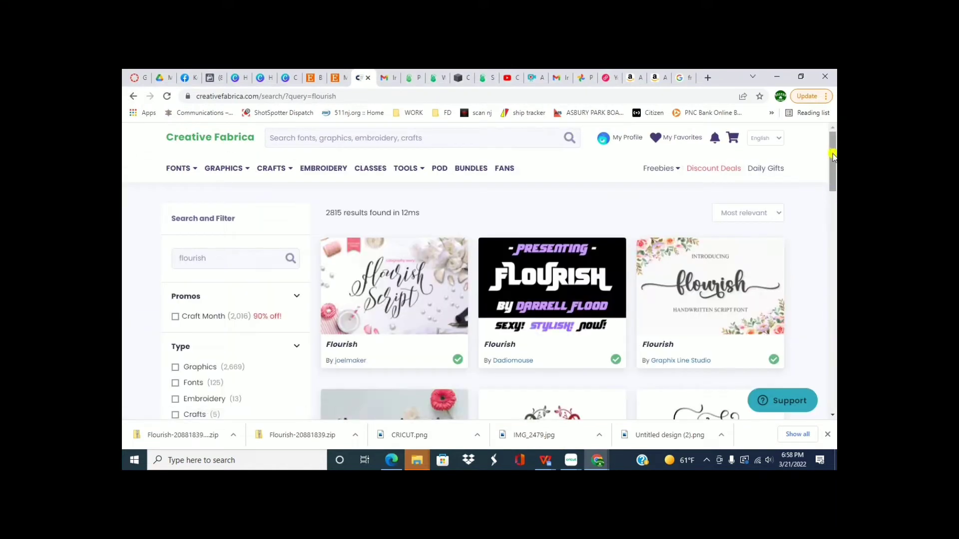
left_click_drag(833, 157, 833, 189)
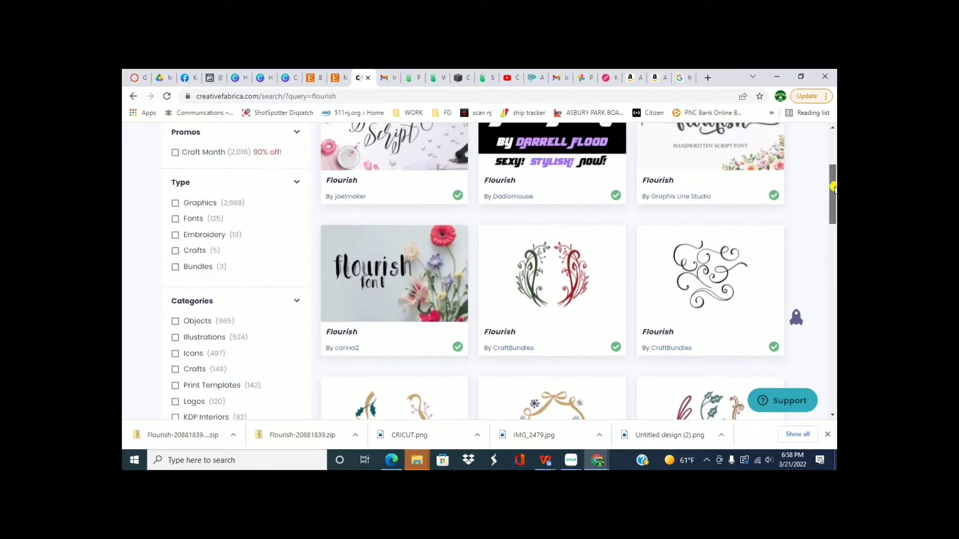
left_click(559, 269)
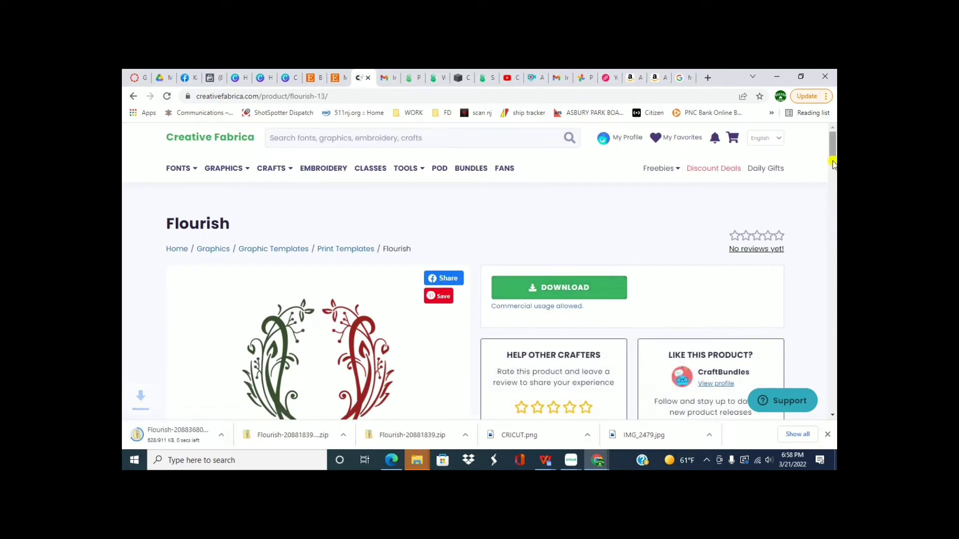
Open flourish.svg from the Flourish-20883680 zip and save it to Downloads as flourish.
left_click(181, 435)
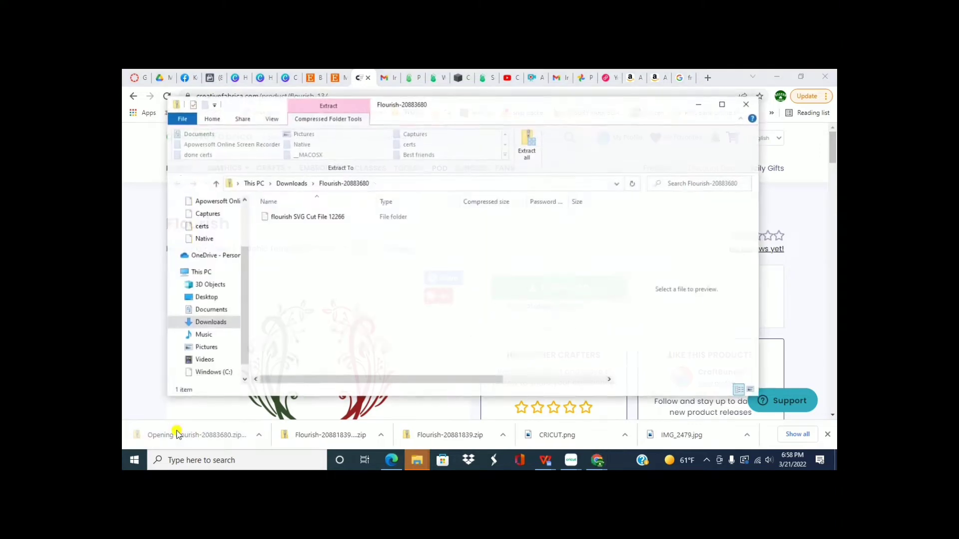
double_click(325, 217)
double_click(302, 227)
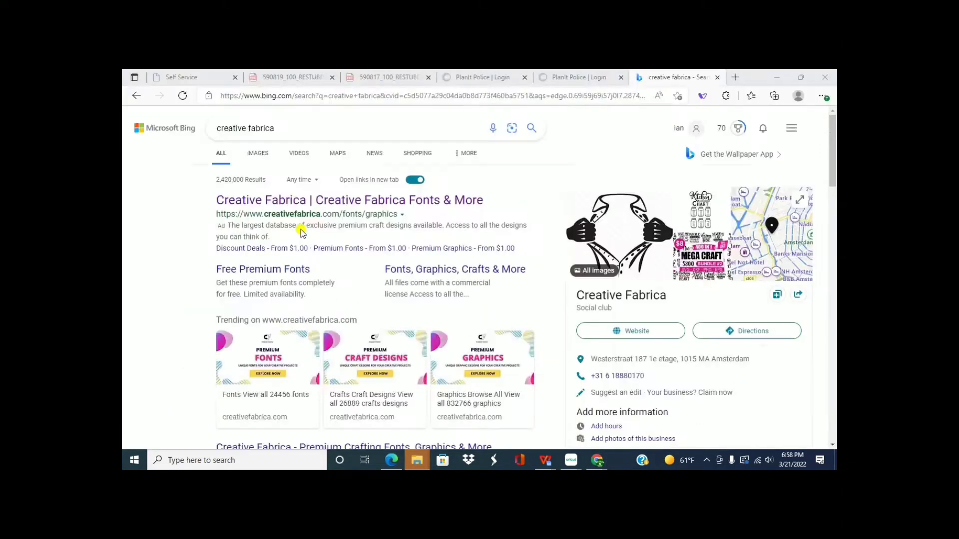
right_click(398, 250)
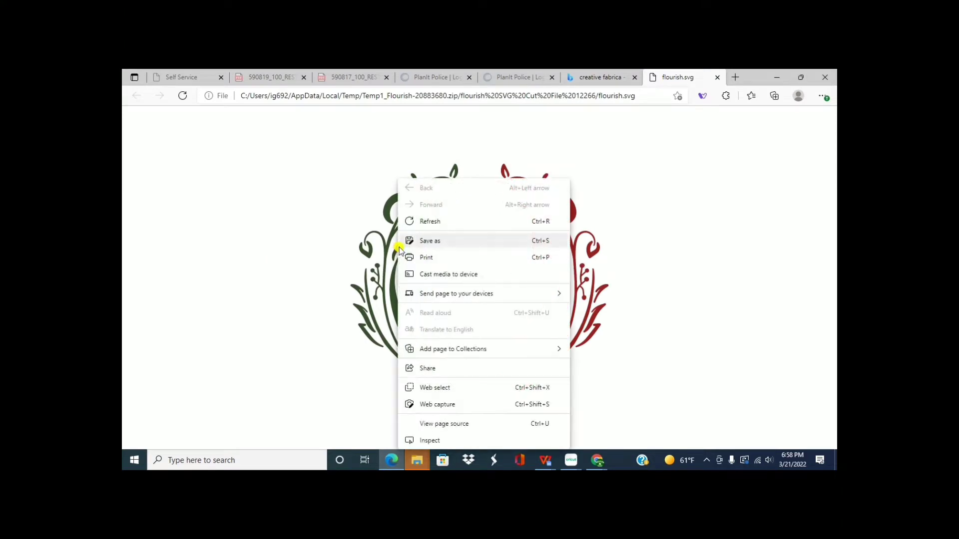
left_click(433, 242)
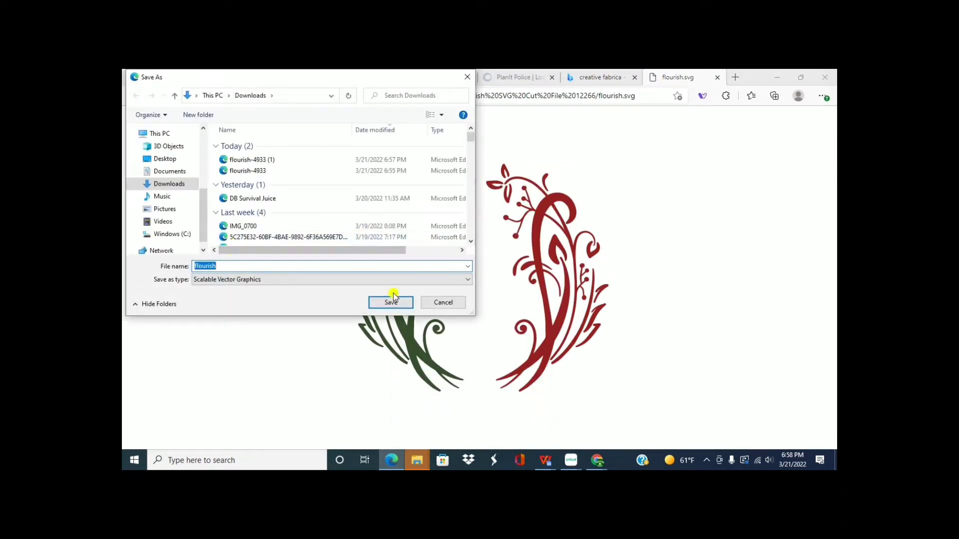
left_click(392, 302)
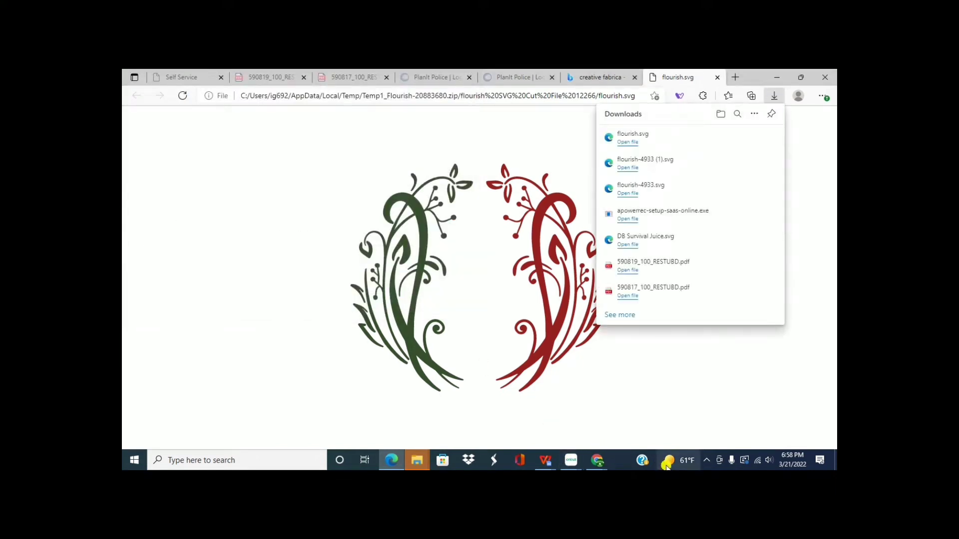
Switch to the ggg project window and return to its design canvas.
left_click(572, 461)
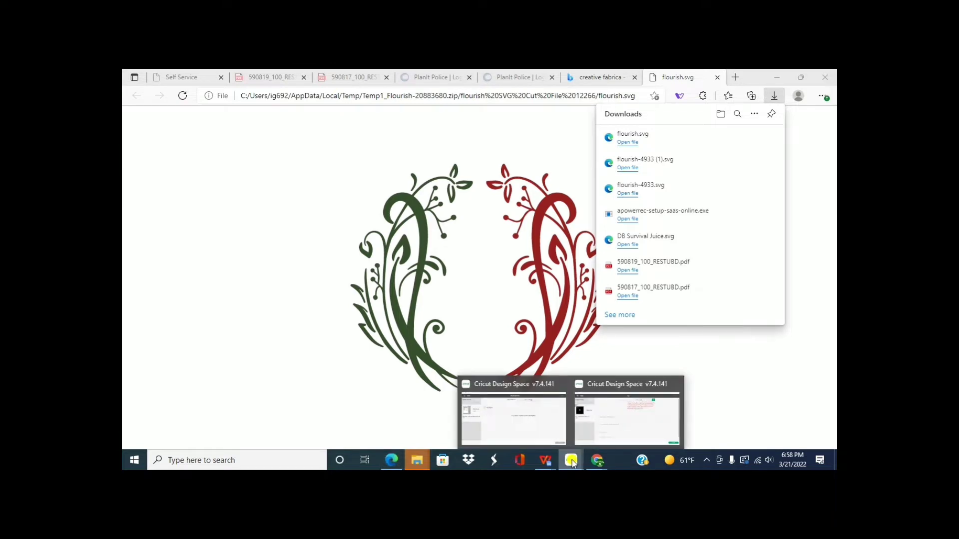
left_click(533, 423)
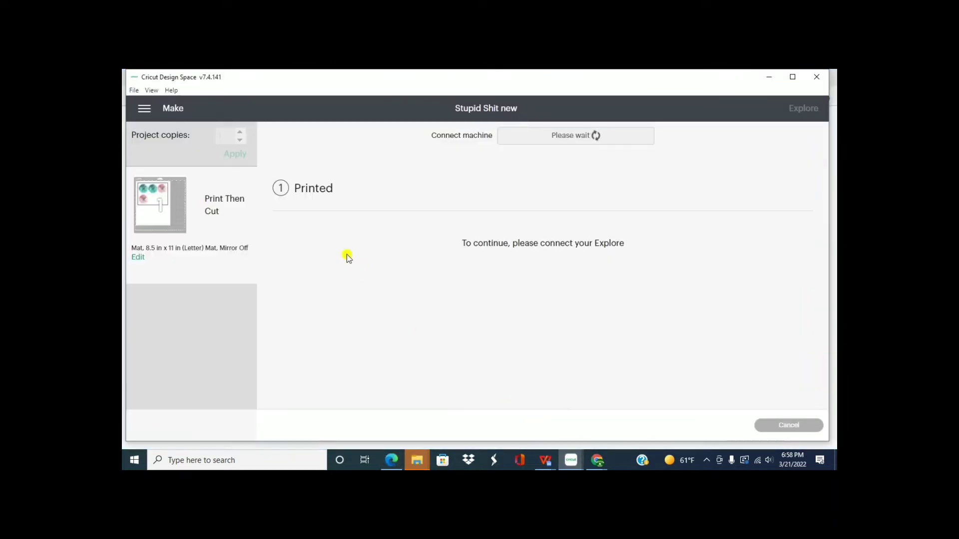
left_click(572, 461)
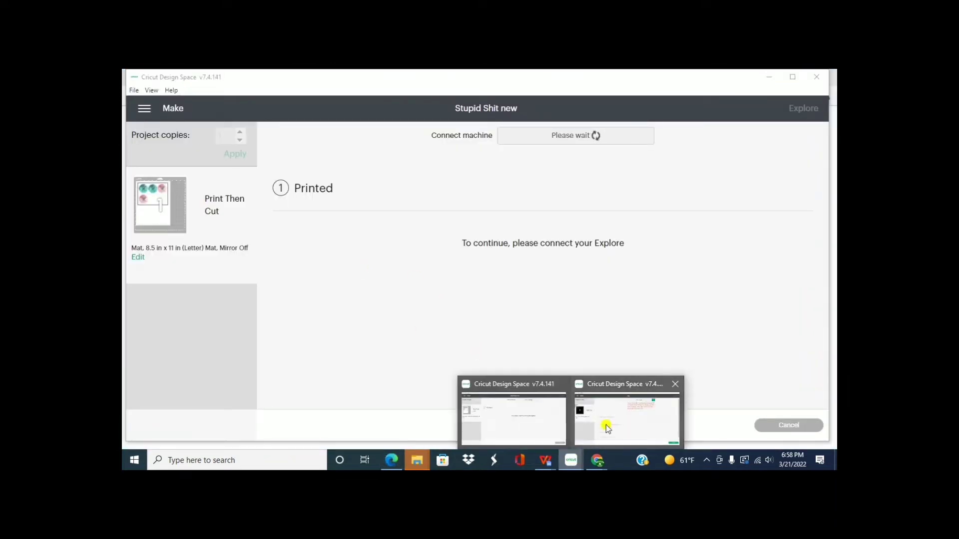
left_click(619, 422)
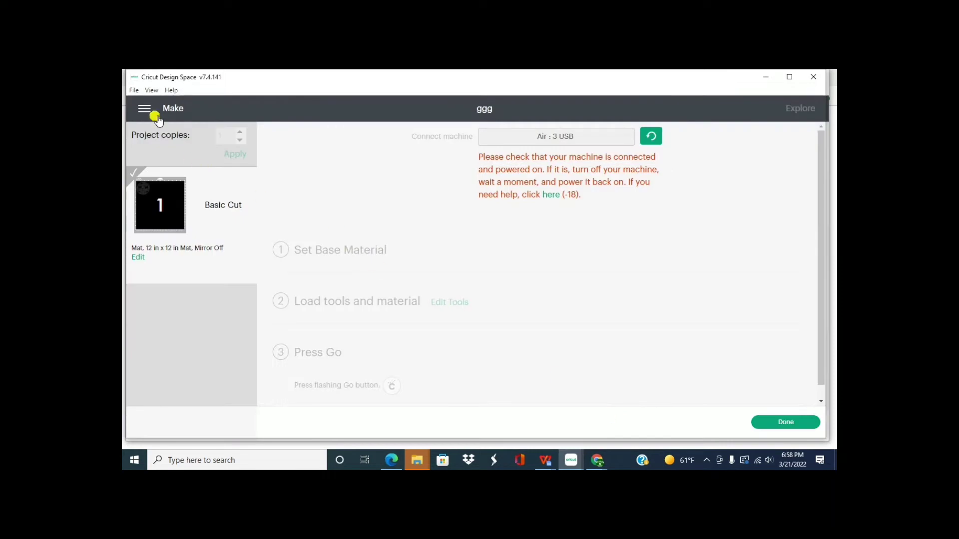
left_click(145, 109)
left_click(168, 178)
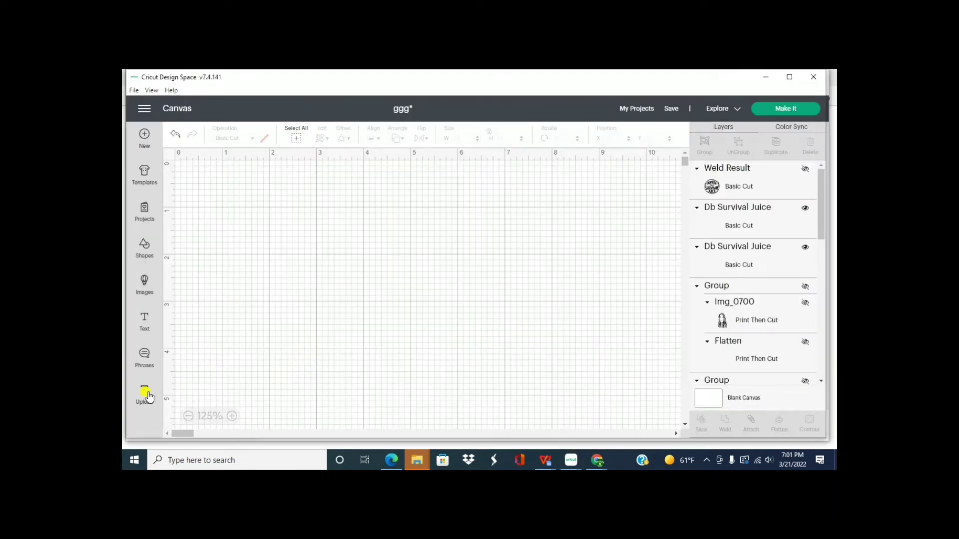
Upload flourish-4933 (1).svg as a cut image.
left_click(144, 393)
left_click(309, 272)
left_click(501, 269)
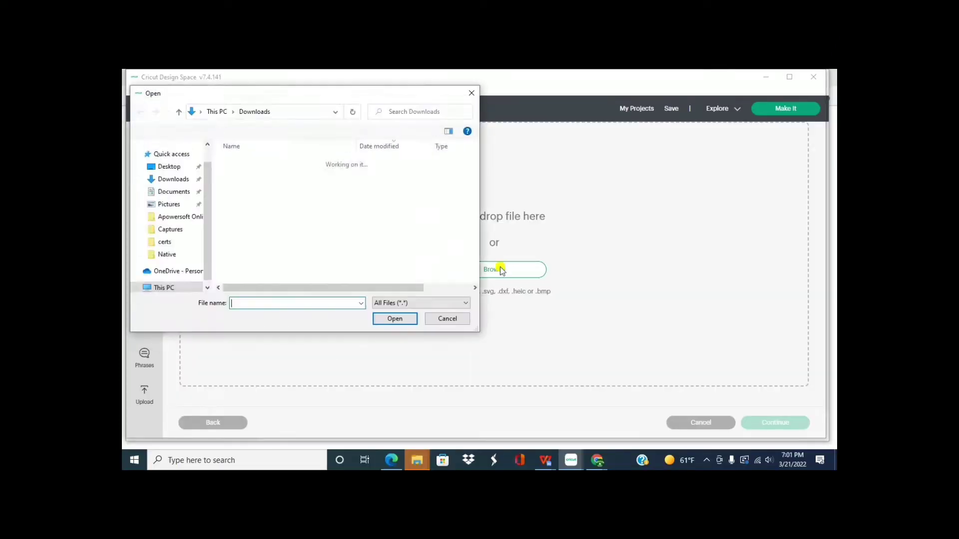
double_click(241, 201)
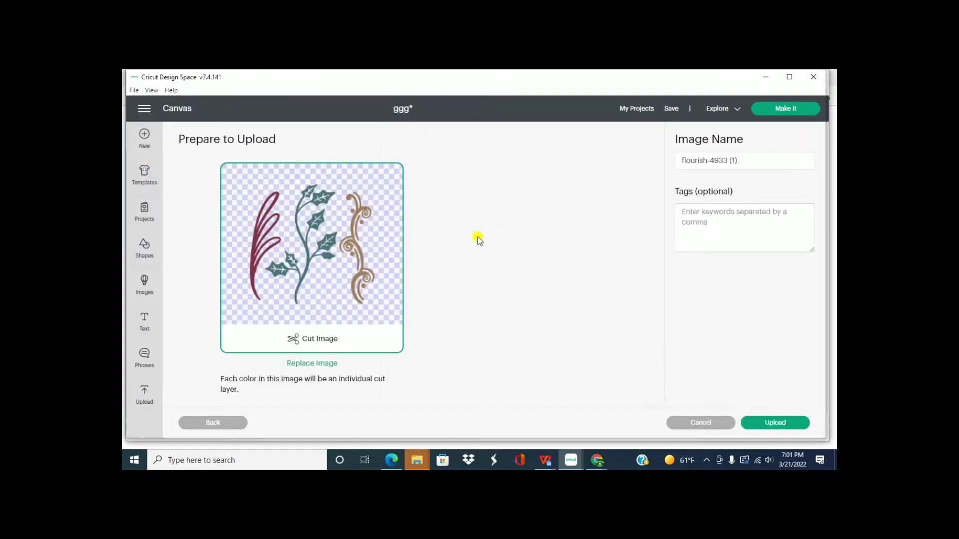
left_click(777, 423)
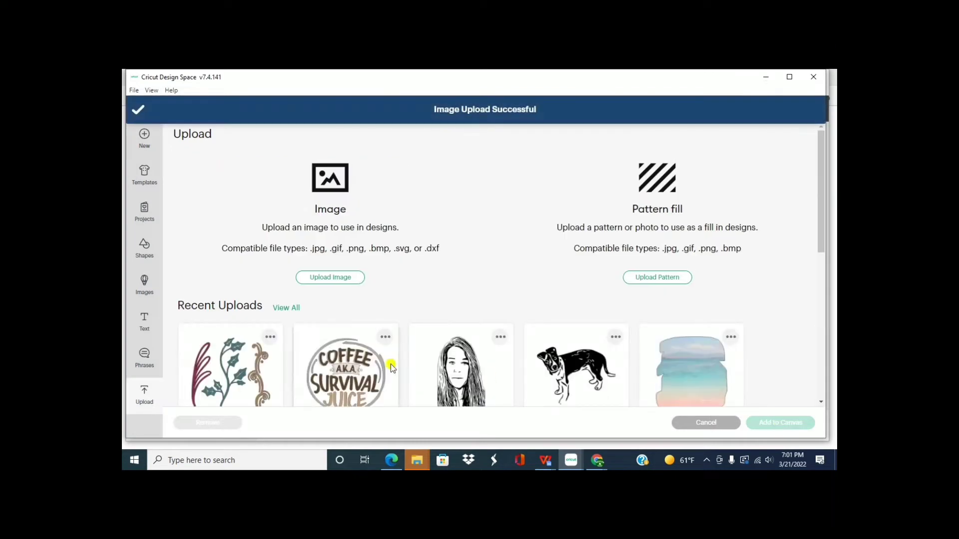
Upload flourish.svg as a cut image and pick the ivy flourish from recent uploads.
left_click(329, 279)
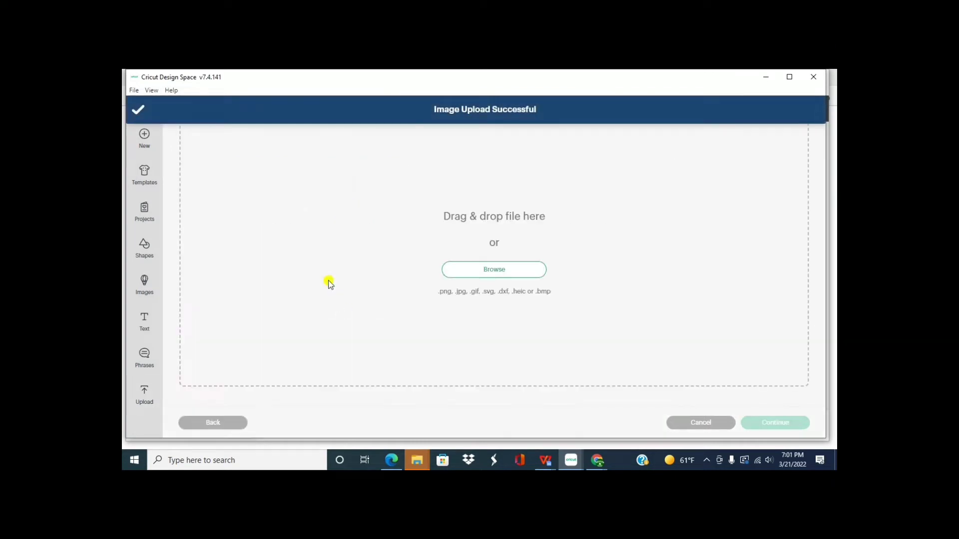
left_click(471, 270)
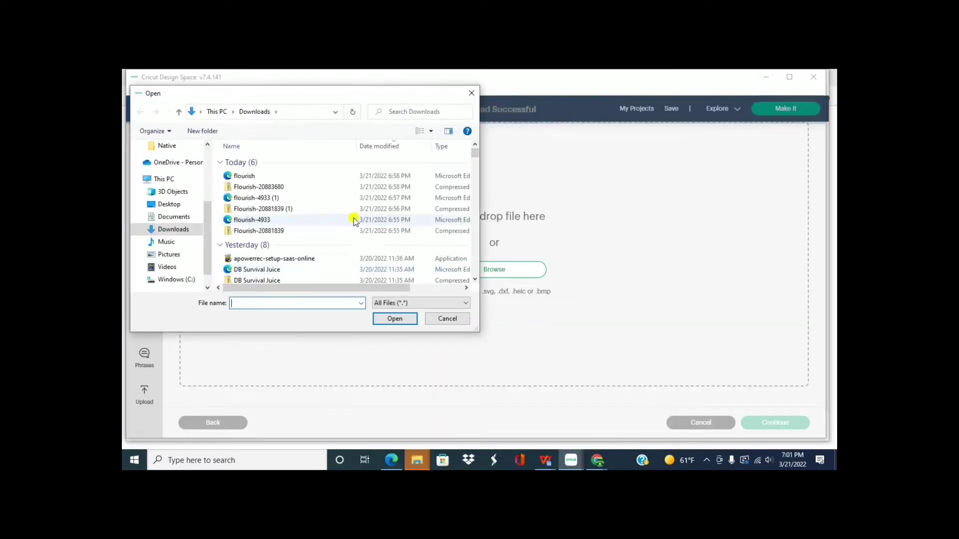
double_click(269, 178)
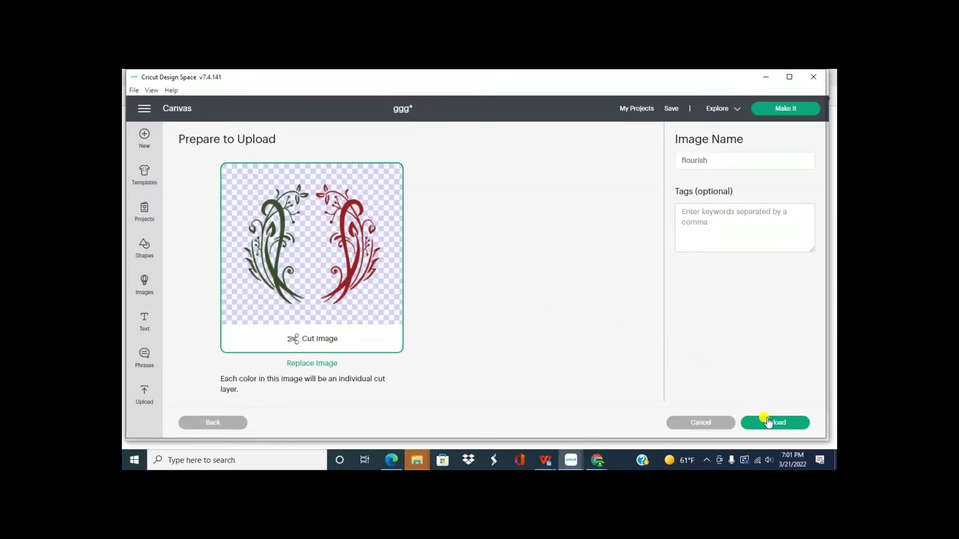
left_click(768, 422)
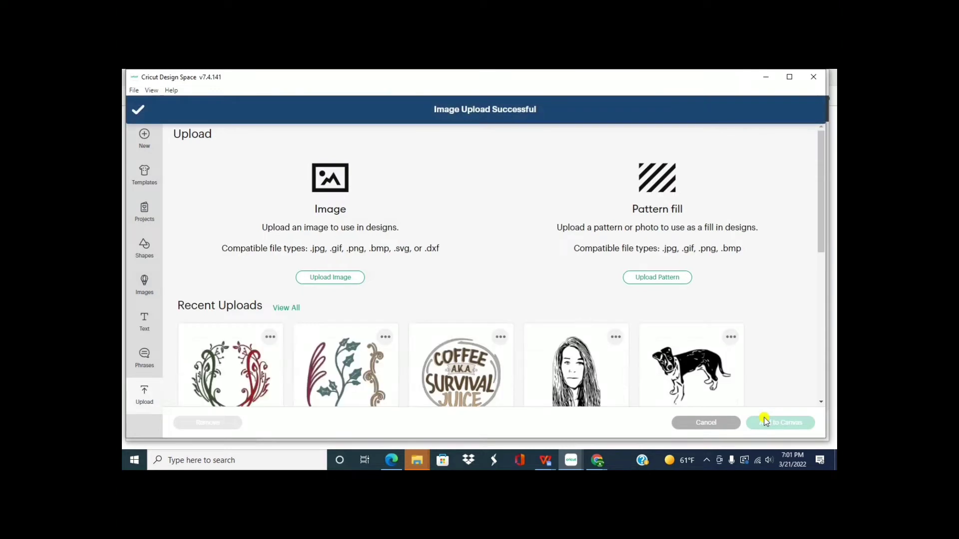
left_click(387, 377)
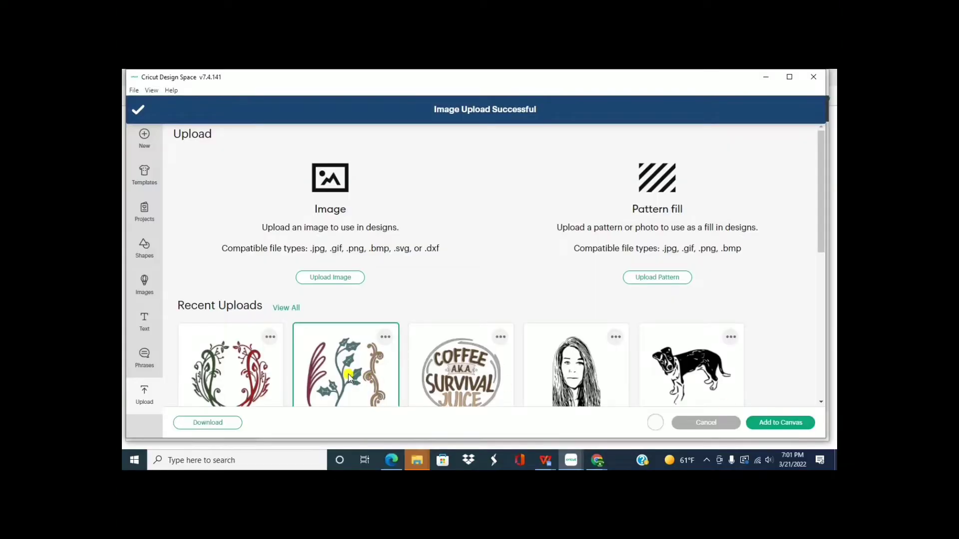
Place the flourish group on the canvas's right side and add the text 'F'.
left_click(796, 422)
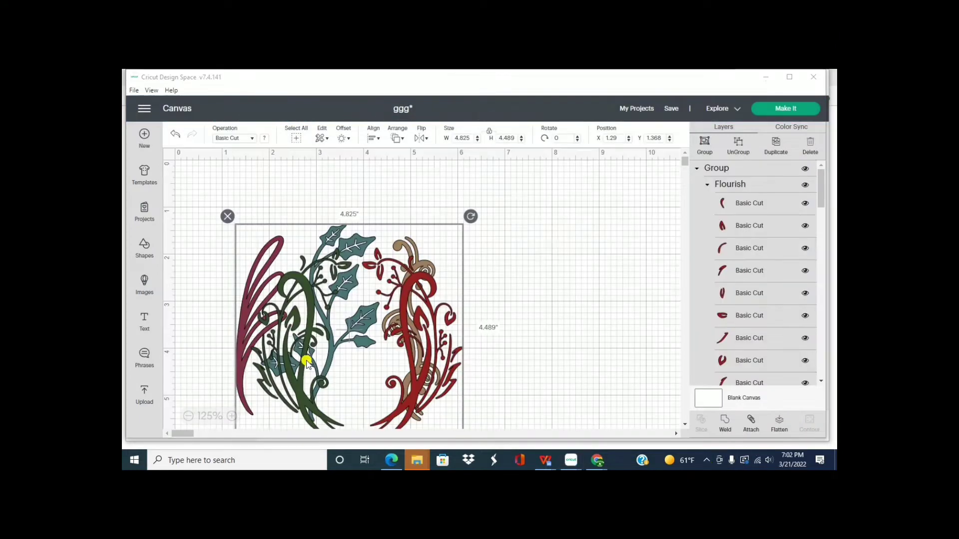
left_click_drag(309, 327, 655, 271)
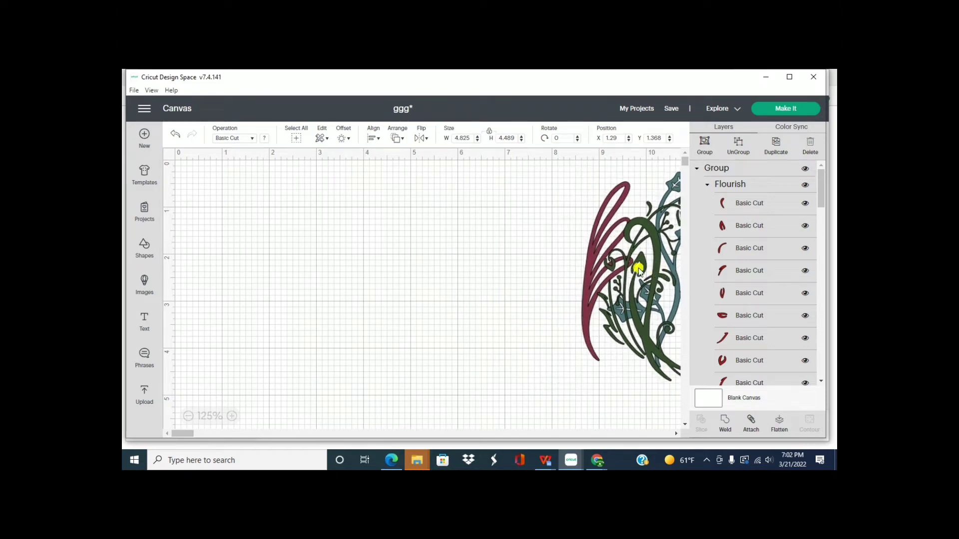
left_click(145, 318)
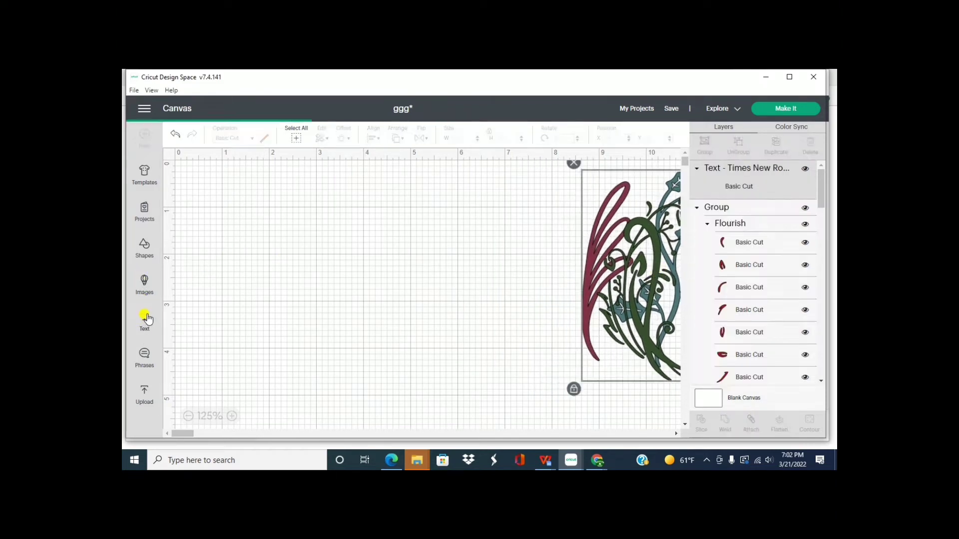
type("F")
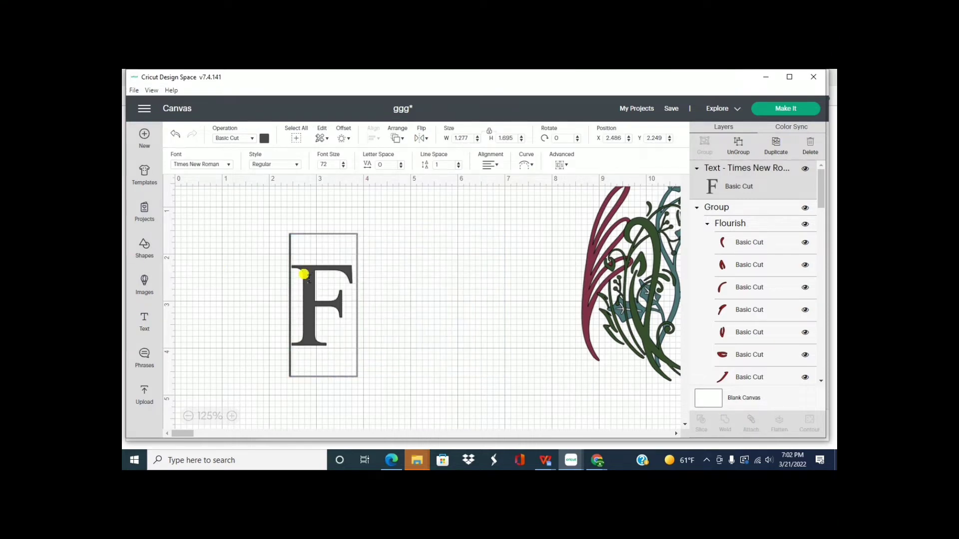
left_click(399, 341)
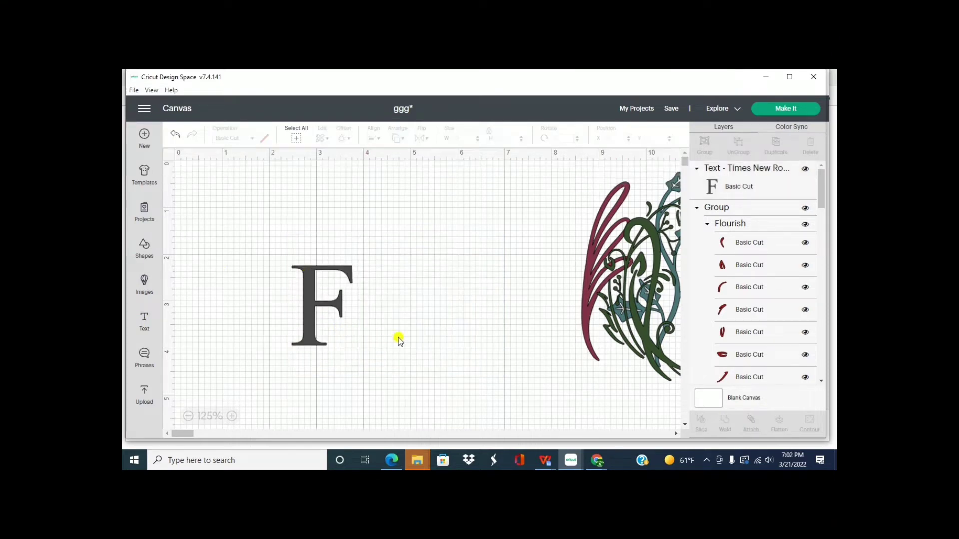
Enlarge the F to 2.877 × 3.818 in, raise it, and move the flourish group over it.
left_click(338, 333)
left_click_drag(359, 354, 426, 398)
left_click_drag(361, 341, 365, 290)
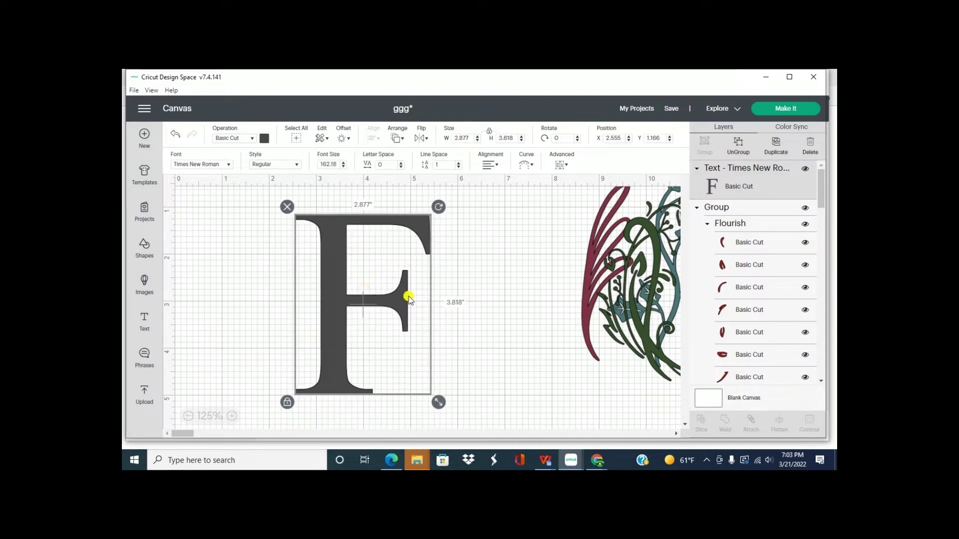
left_click(580, 308)
left_click_drag(598, 304, 406, 310)
left_click_drag(559, 252, 506, 265)
Ungroup the flourishes into separate red, teal, brown and green pieces.
left_click(738, 150)
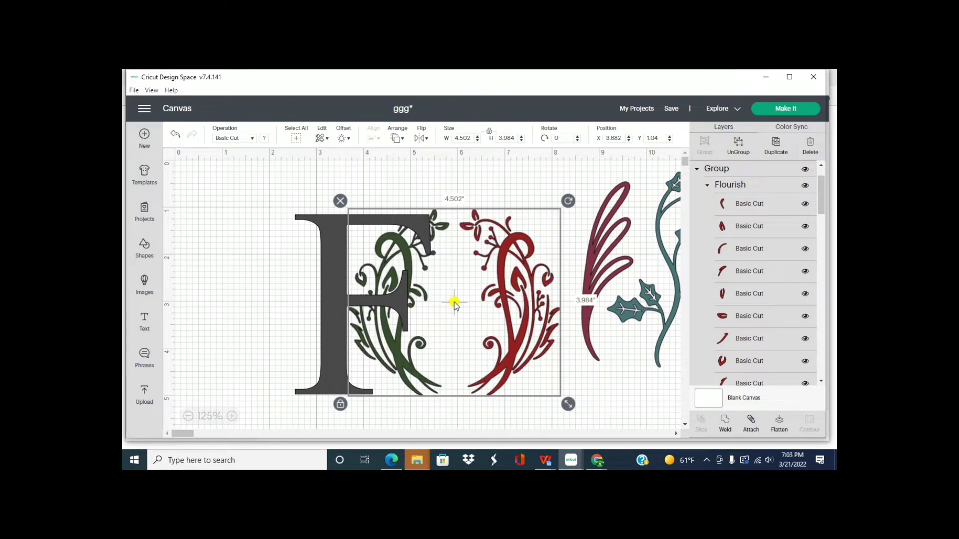
left_click_drag(398, 342, 310, 358)
left_click_drag(405, 350, 388, 349)
left_click_drag(519, 333, 752, 351)
left_click_drag(621, 284, 496, 304)
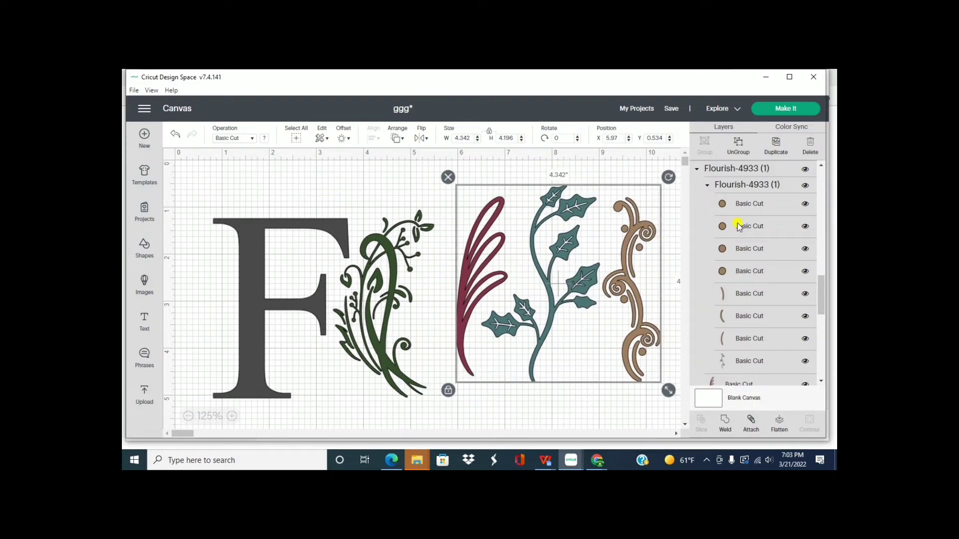
left_click(739, 148)
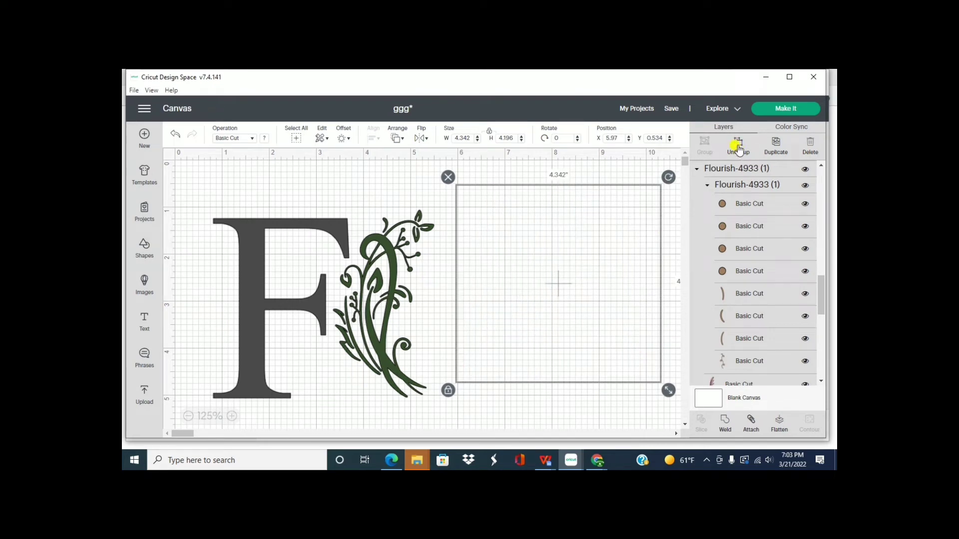
left_click(615, 277)
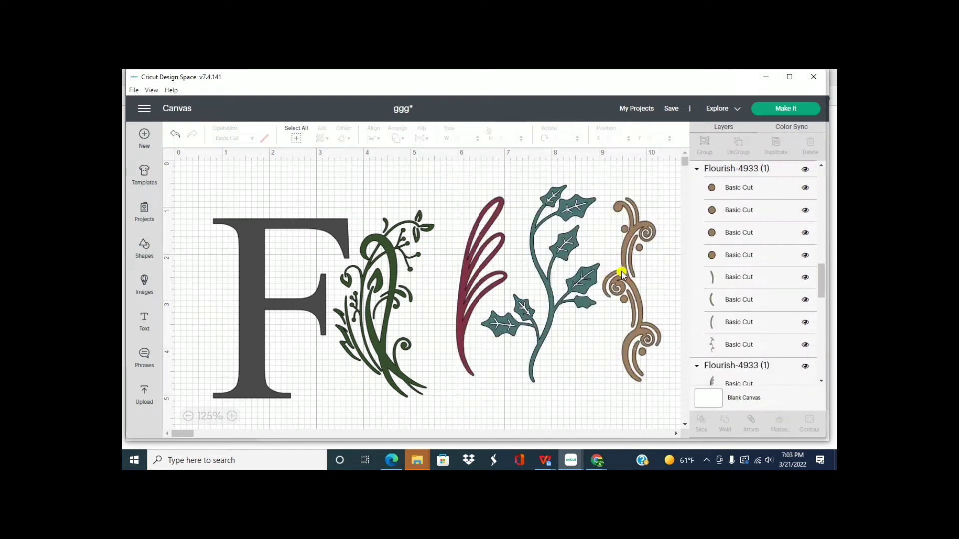
Put the teal ivy vine on the F and line up the other flourishes to the right.
left_click_drag(545, 284, 247, 296)
left_click_drag(371, 307, 634, 297)
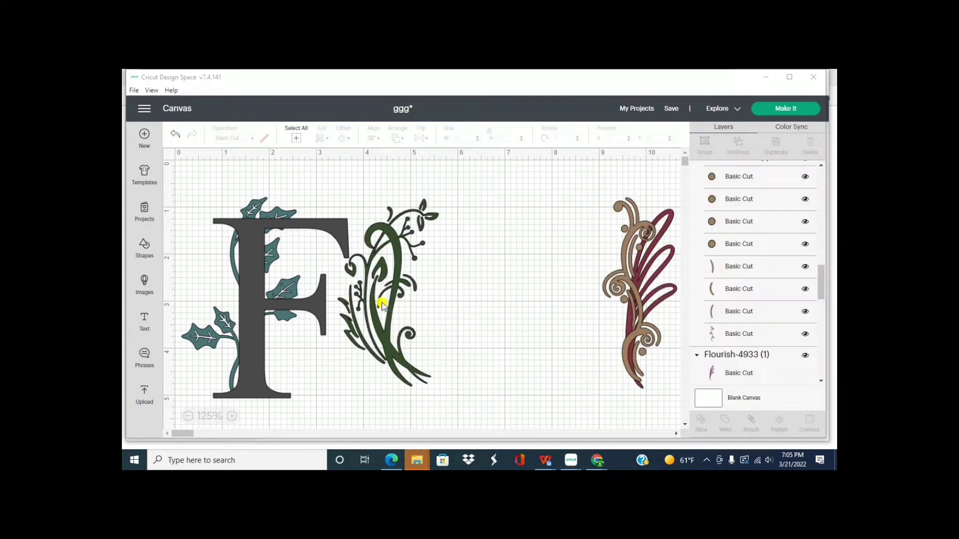
left_click(382, 305)
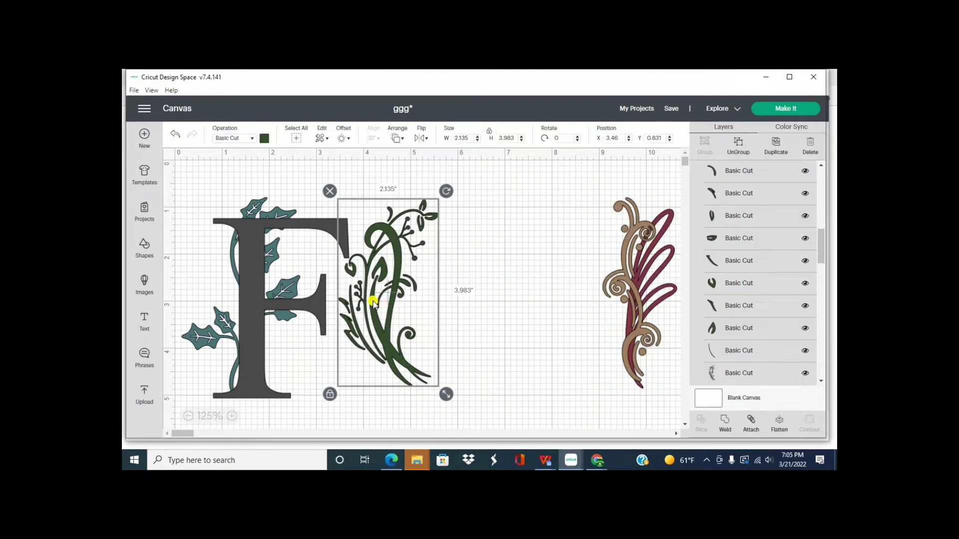
left_click_drag(374, 303, 539, 299)
left_click(400, 302)
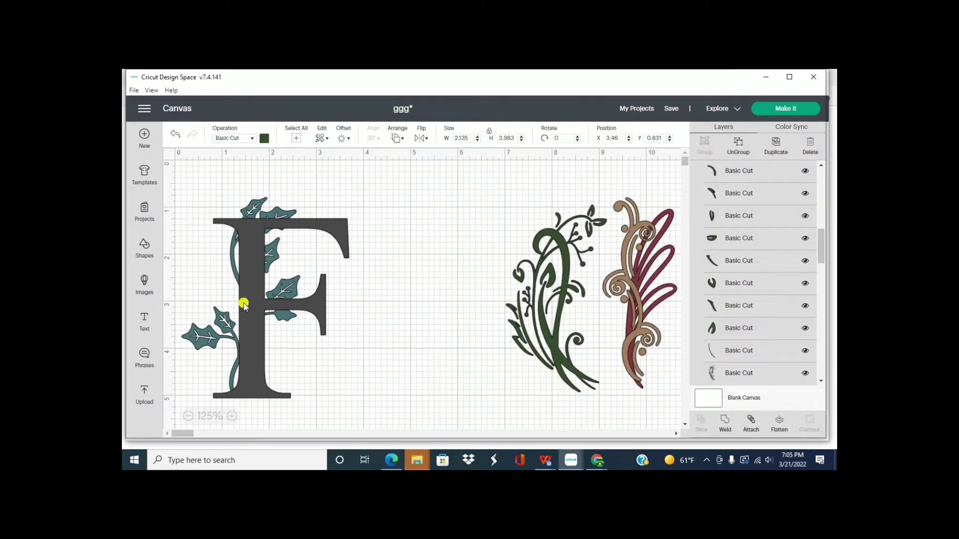
left_click(589, 317)
Bring the ivy vine in front of the F with Arrange > Send to Front.
left_click(206, 330)
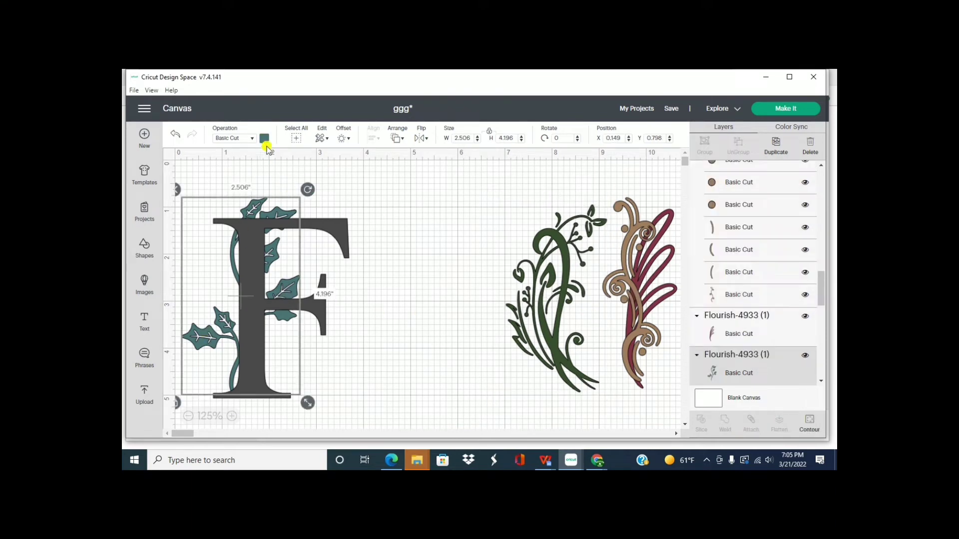
left_click(397, 138)
left_click(419, 194)
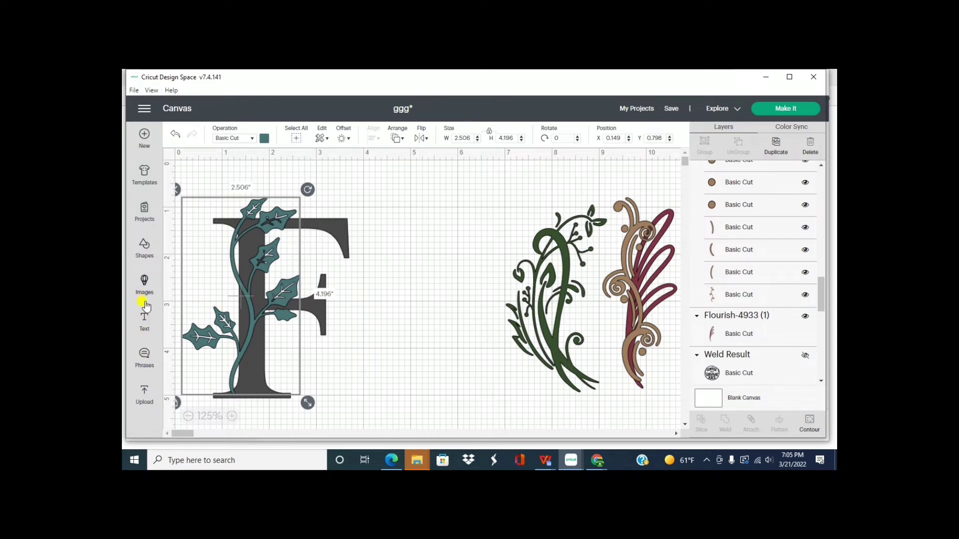
Add a square, unlock its proportions, and resize it into a 4.167 × 0.972 in bar.
left_click(145, 246)
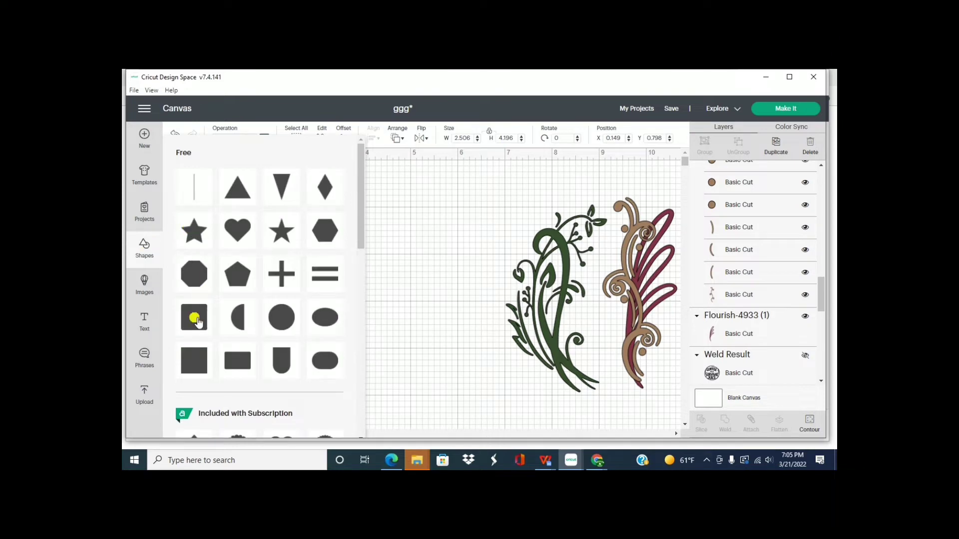
left_click(194, 355)
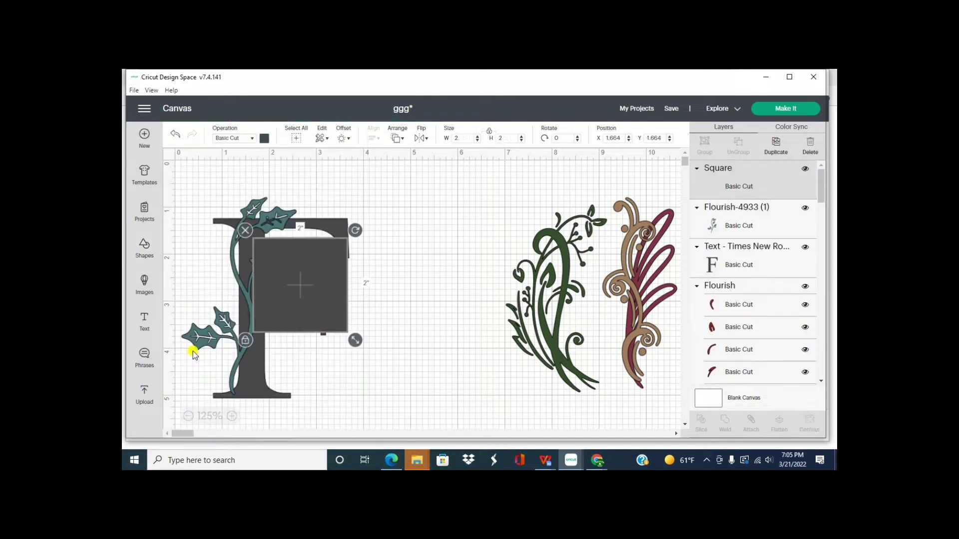
left_click(245, 341)
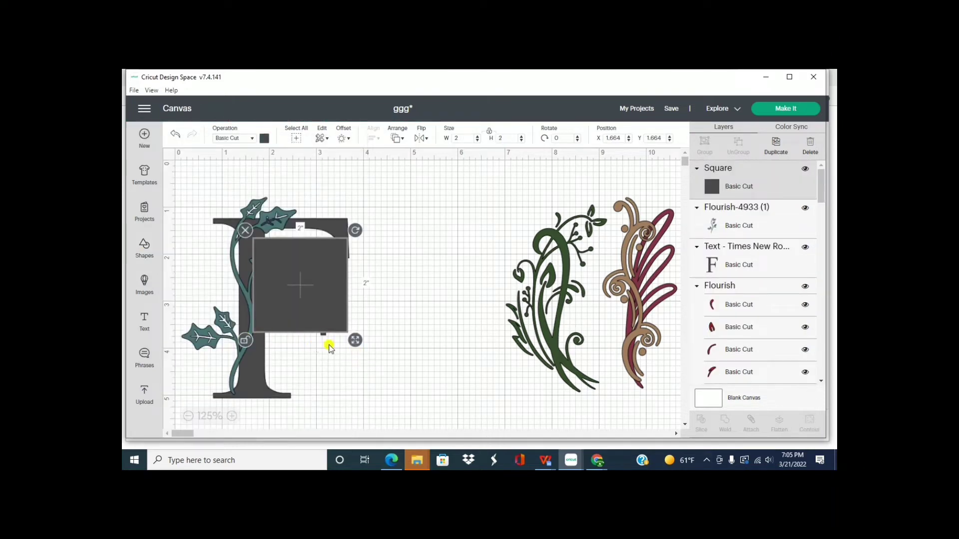
left_click_drag(354, 339, 454, 314)
left_click_drag(400, 281, 338, 336)
left_click_drag(389, 359, 391, 339)
left_click(385, 365)
Reposition the F and ivy vine, then lay the bar across the F's lower half.
left_click_drag(334, 314, 623, 311)
left_click_drag(252, 356, 522, 363)
left_click_drag(248, 338, 389, 341)
left_click_drag(508, 359, 370, 353)
left_click_drag(570, 313, 404, 349)
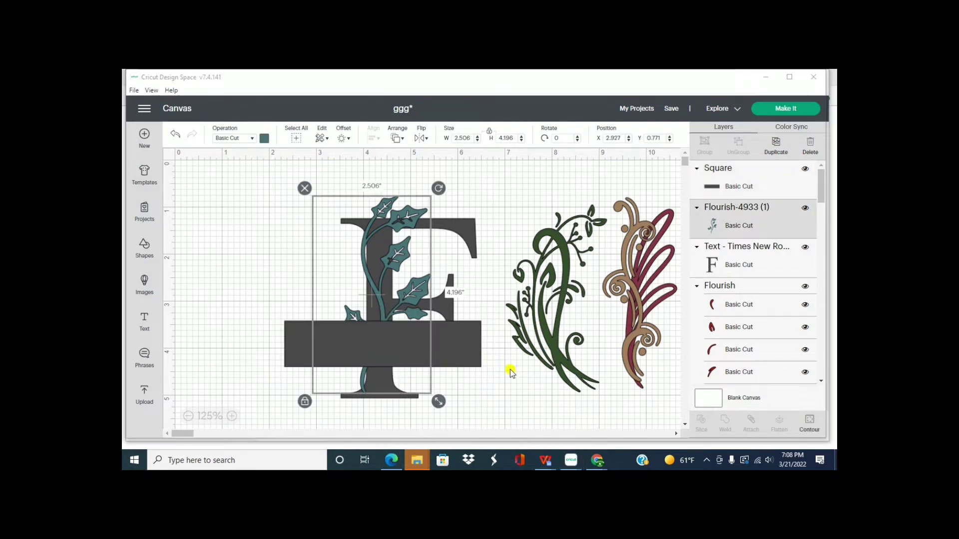
Nudge the ivy vine three steps left to the canvas's left edge.
left_click(511, 371)
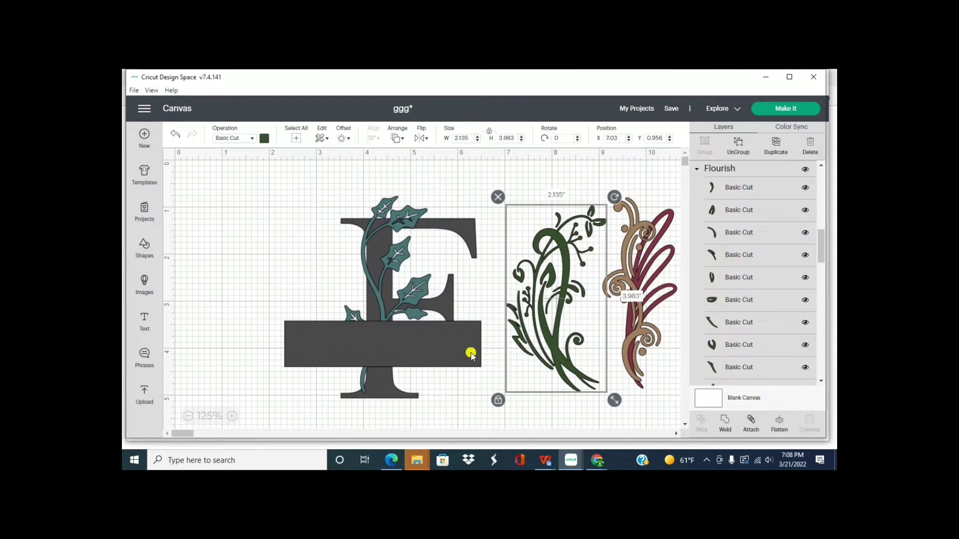
left_click(434, 349)
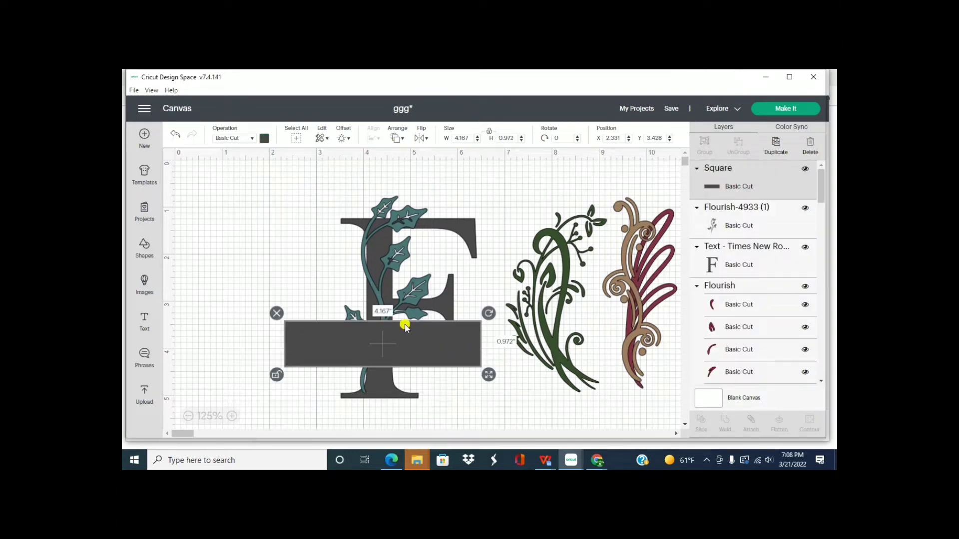
left_click(375, 284)
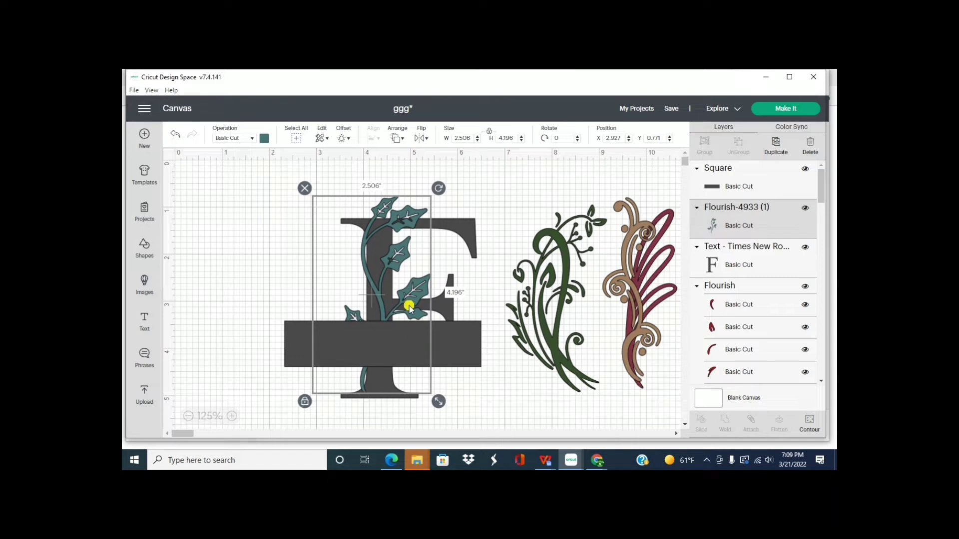
key("Left")
key("Left")
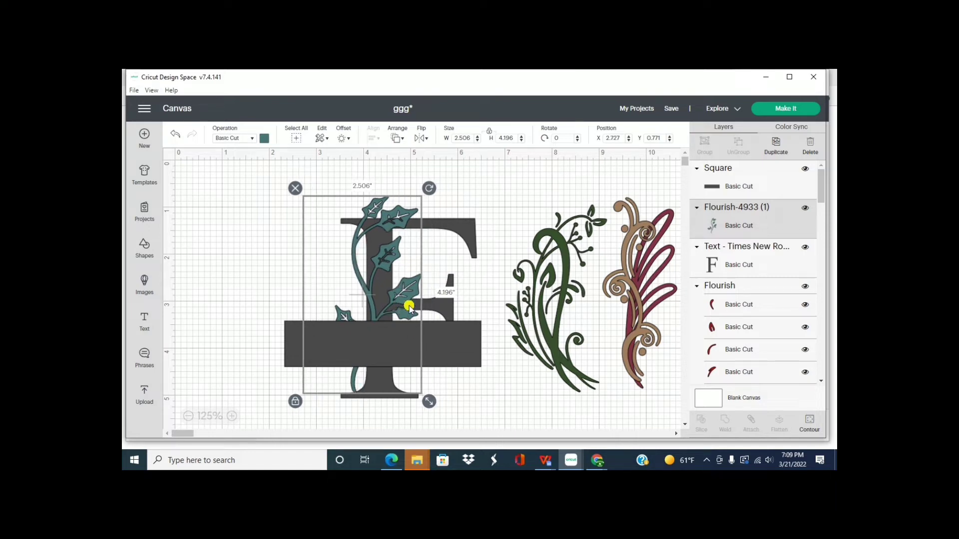
key("Left")
key("Left")
key("Left")
key("Left")
key("Left")
key("Left")
key("Left")
key("Left")
key("Left")
key("Left")
key("Left")
key("Left")
key("Left")
key("Left")
key("Left")
key("Left")
key("Left")
key("Left")
key("Left")
key("Left")
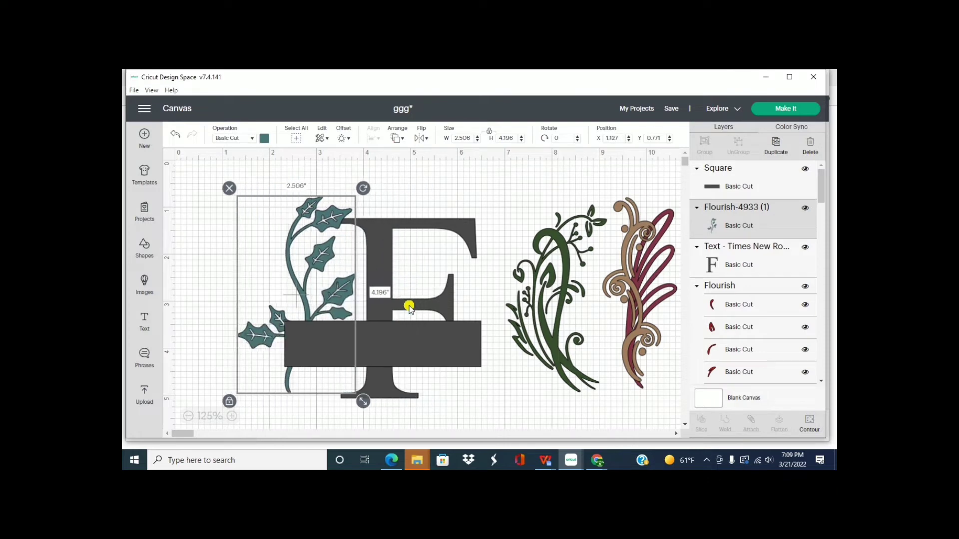
key("Left")
key("Left")
key("Left")
key("Left")
key("Left")
key("Left")
key("Left")
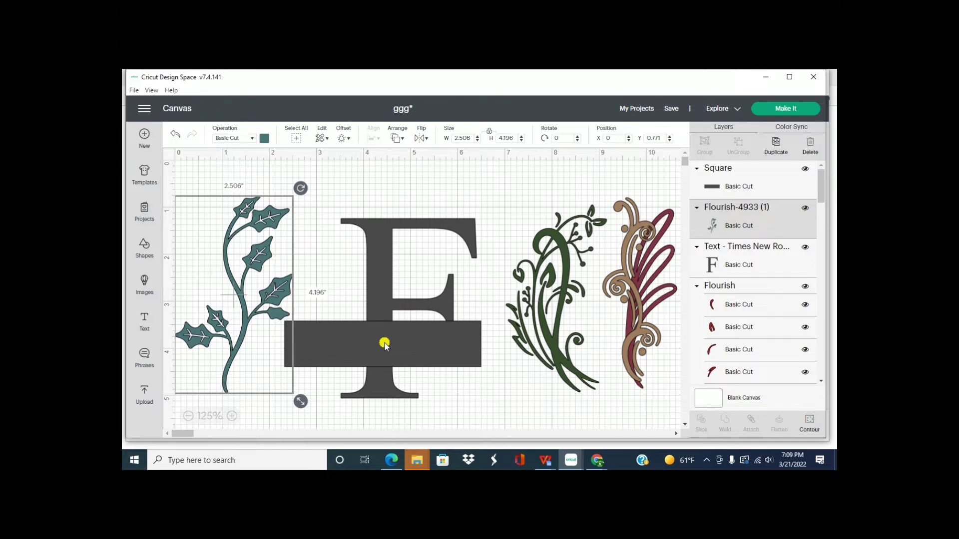
Slice the F with the dark bar.
left_click(383, 344)
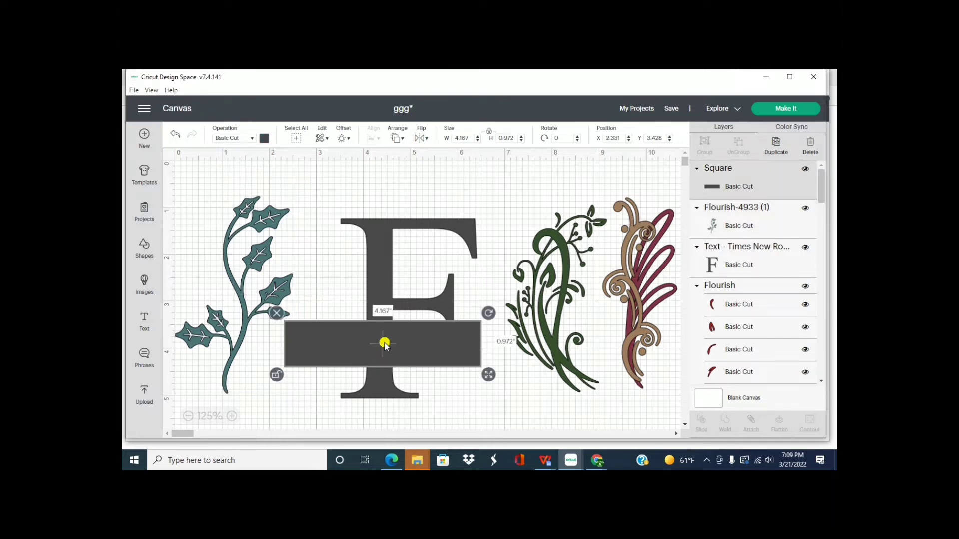
left_click(376, 274, "shift")
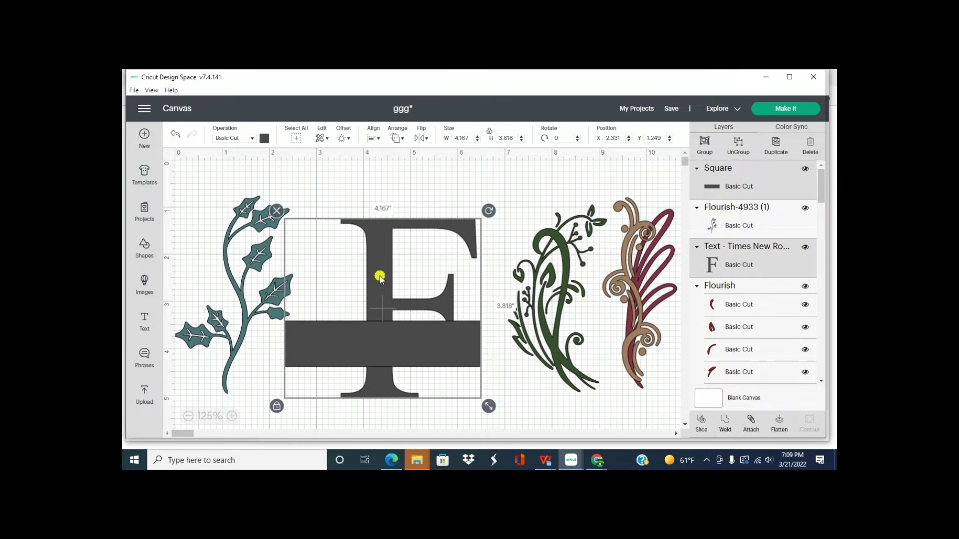
left_click(701, 422)
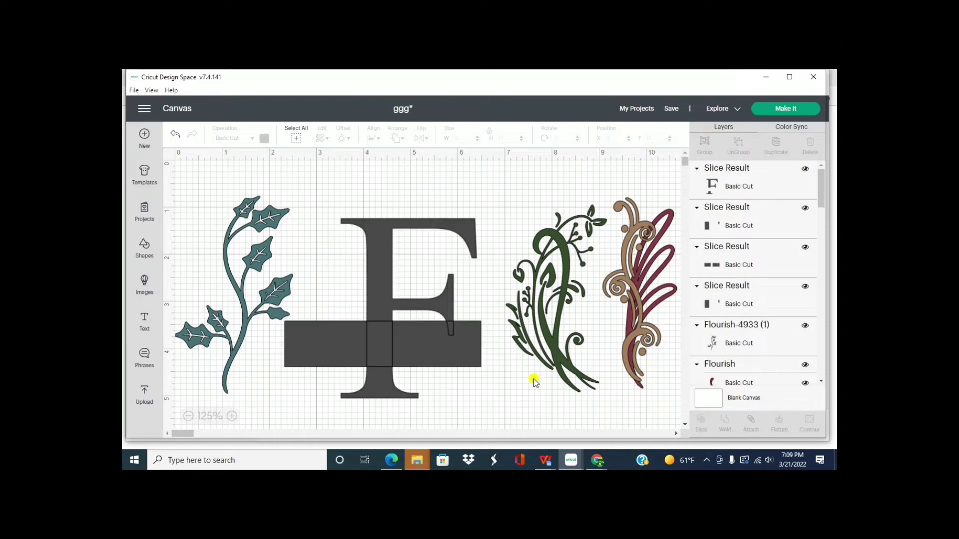
Fine-tune the ivy vine's position with two right nudges and one left.
left_click(233, 286)
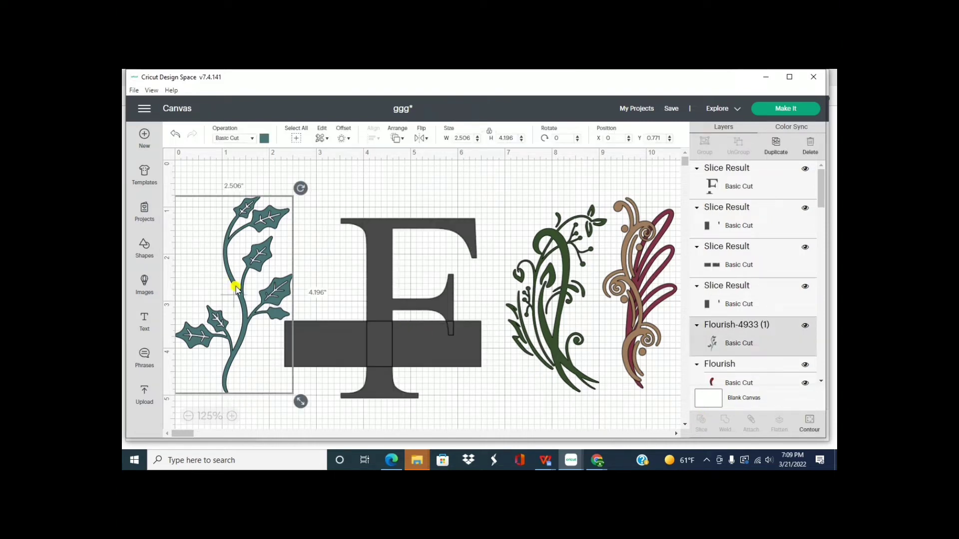
key("Right")
key("Right")
key("Right")
key("Right")
key("Right")
key("Right")
key("Right")
key("Right")
key("Right")
key("Right")
key("Right")
key("Right")
key("Right")
key("Right")
key("Right")
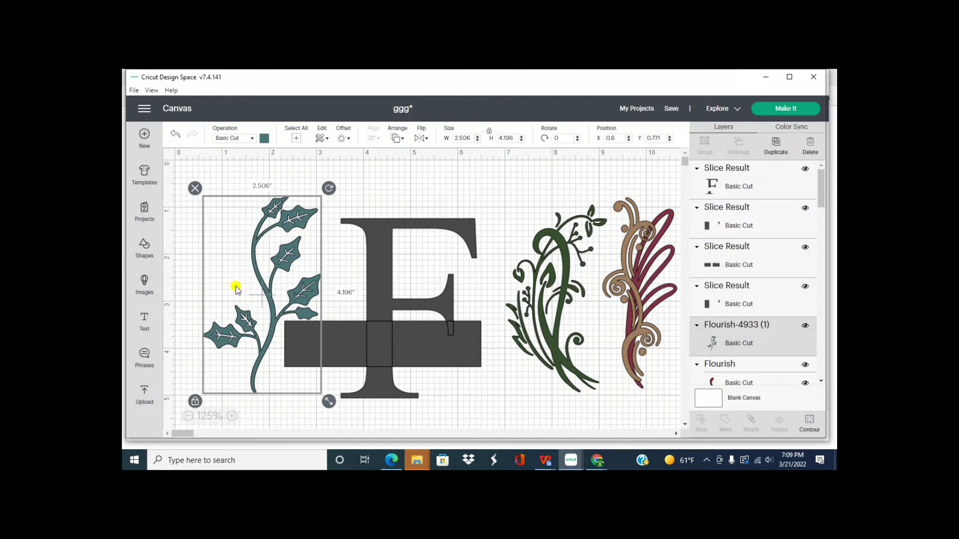
key("Right")
key("Right")
key("Right")
key("Right")
key("Right")
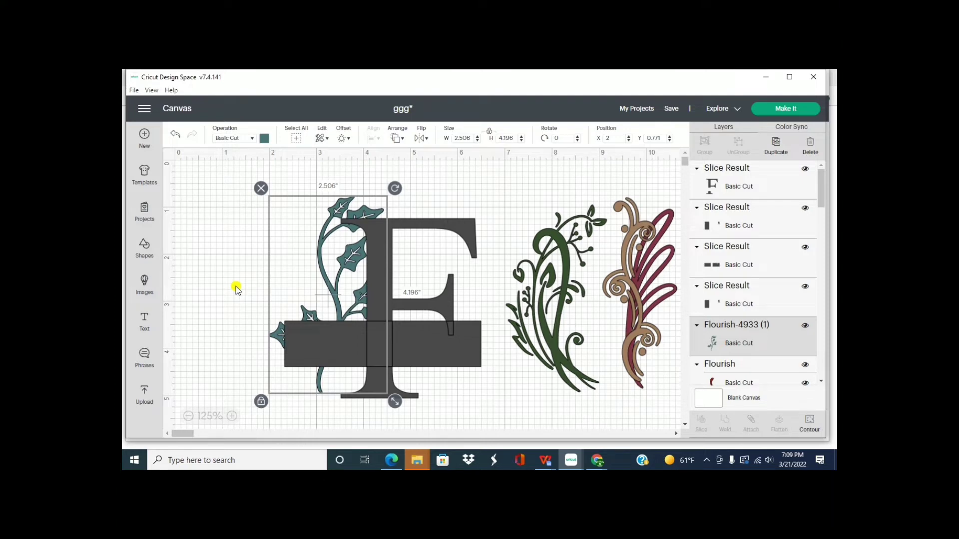
key("Left")
key("Left")
key("Left")
key("Left")
key("Left")
key("Left")
key("Left")
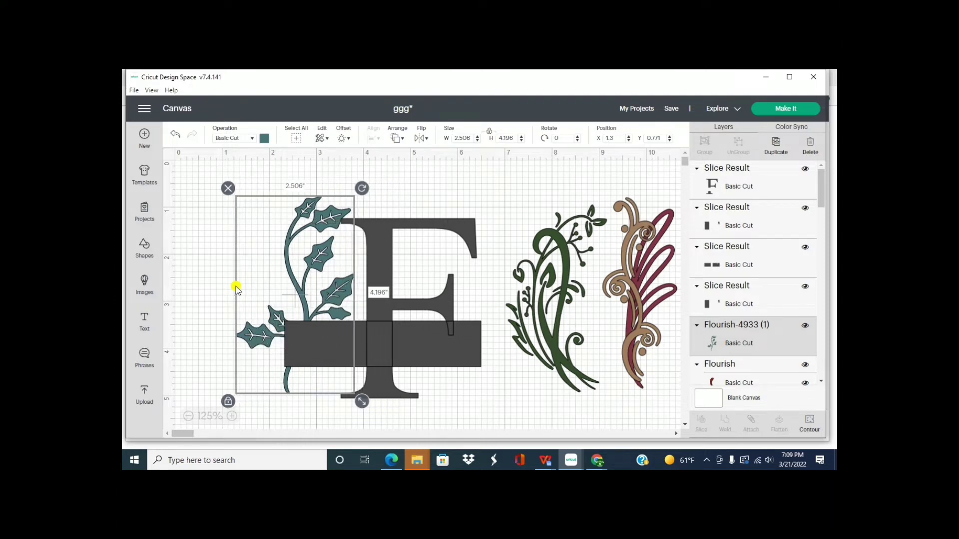
Shift the bar piece three steps left and slice it with the ivy flourish.
left_click(299, 348)
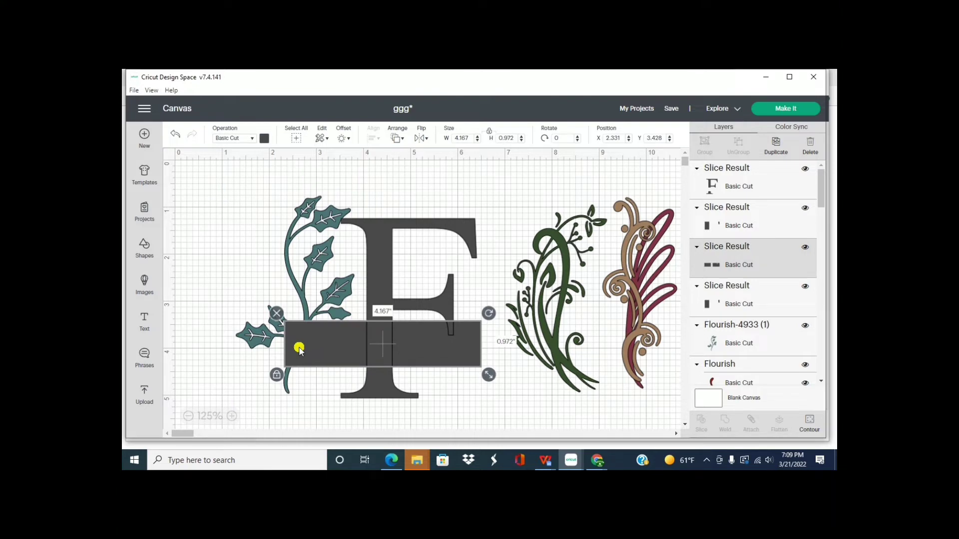
key("Left")
key("Left")
key("Left")
key("Left")
key("Left")
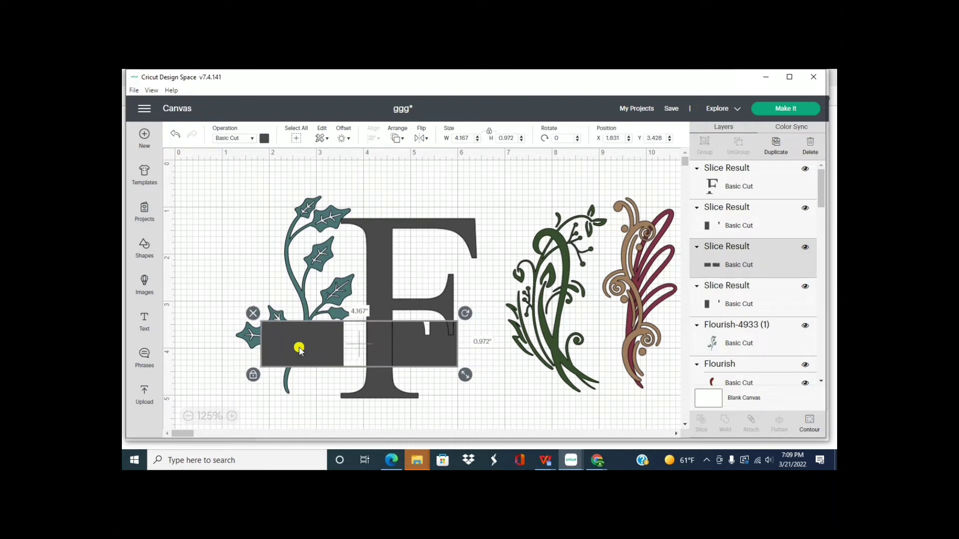
key("Left")
key("Left")
key("Left")
key("Left")
key("Left")
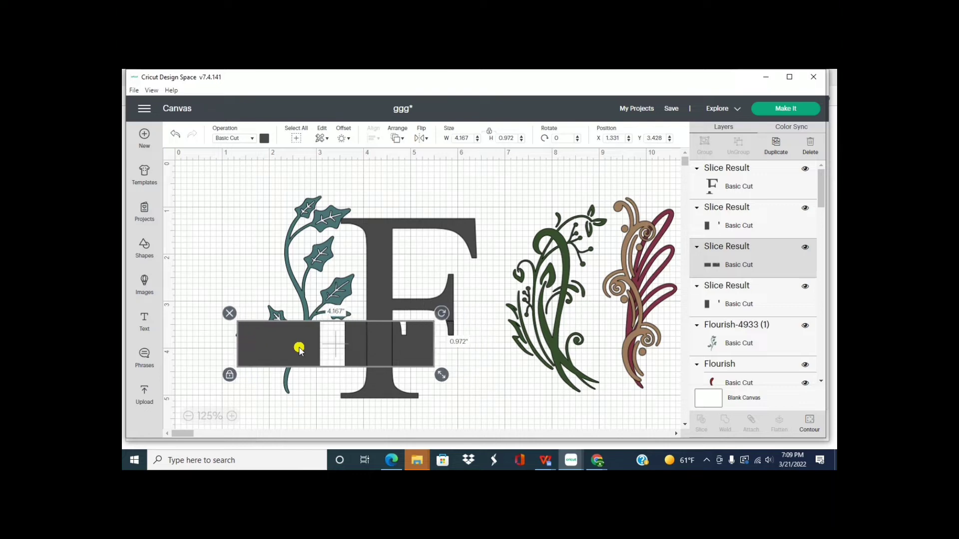
key("Left")
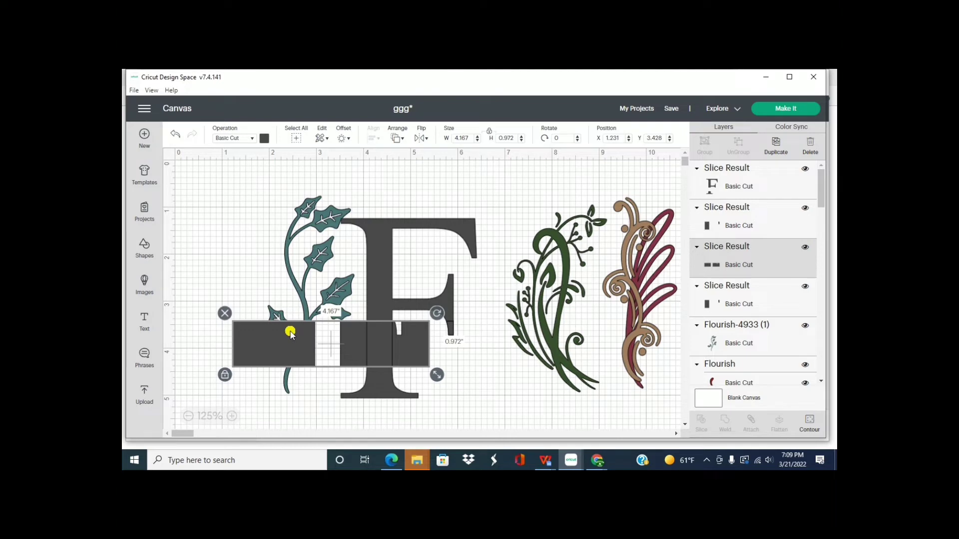
left_click(302, 275, "shift")
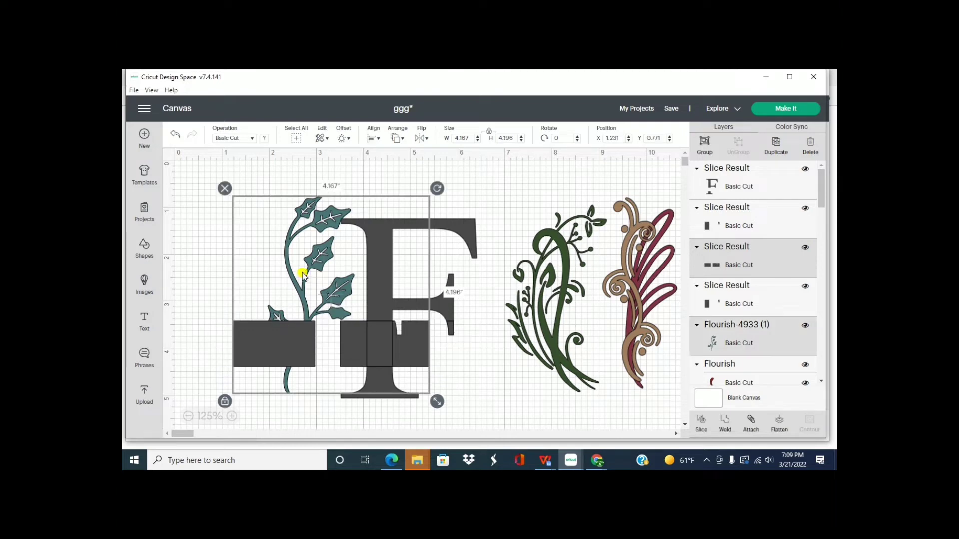
left_click(700, 423)
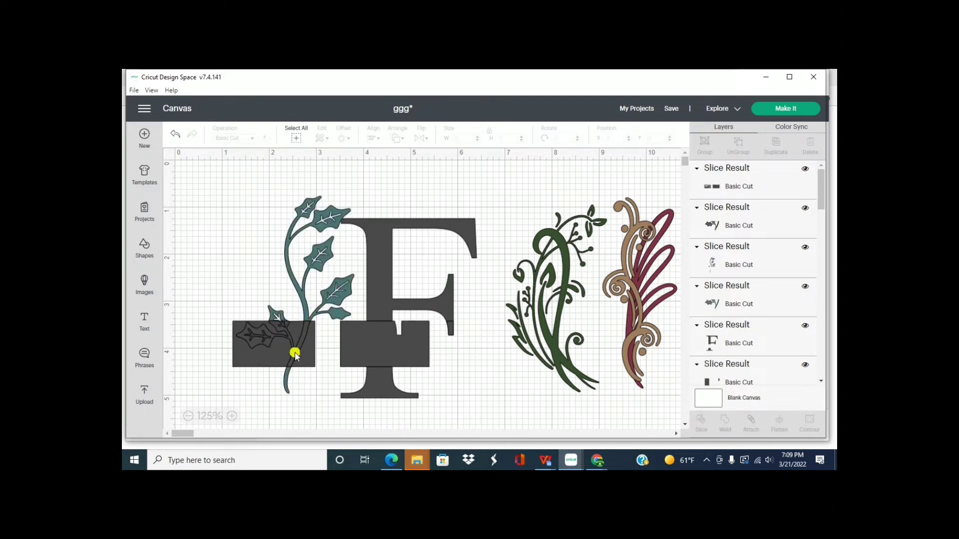
left_click(241, 361)
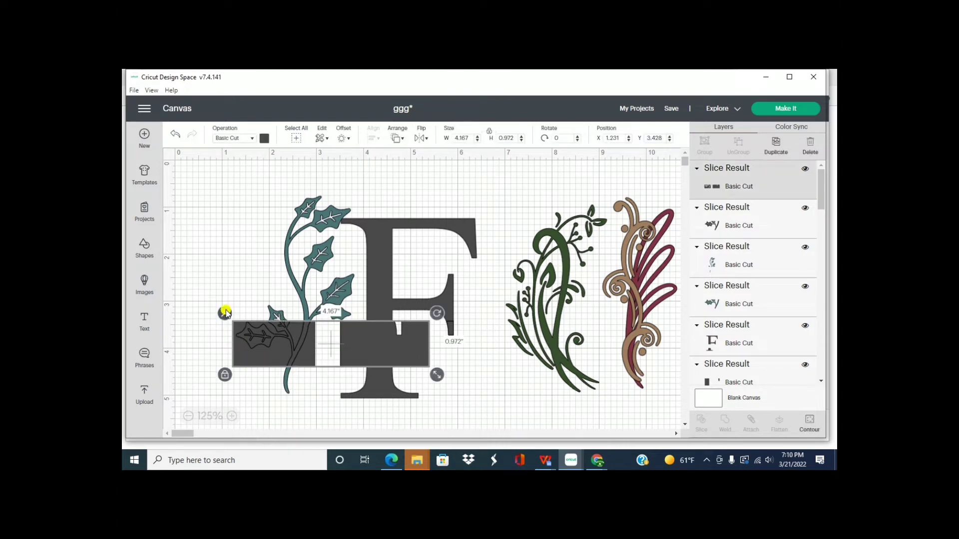
Delete the leftover rectangle, dark leaf and lower ivy leaf slice pieces.
key("Delete")
left_click(251, 341)
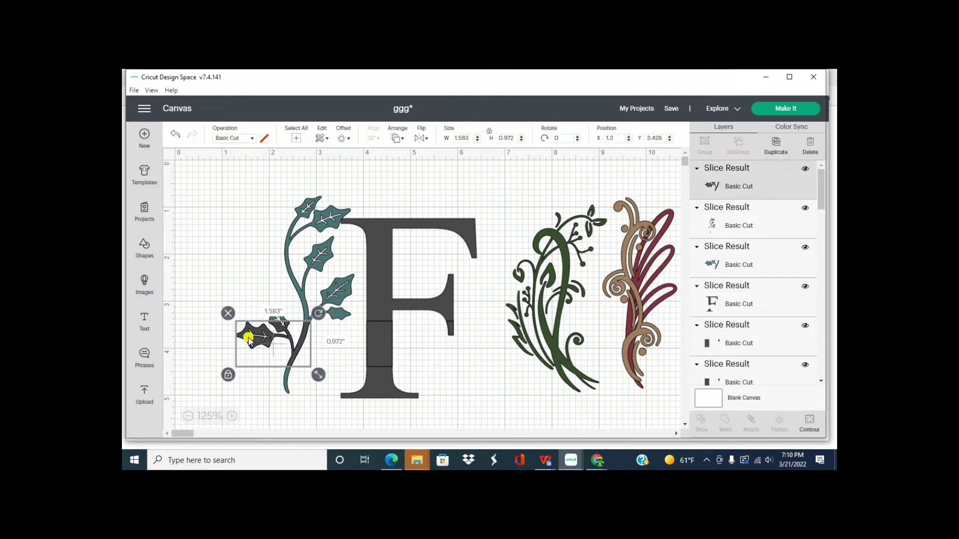
key("Delete")
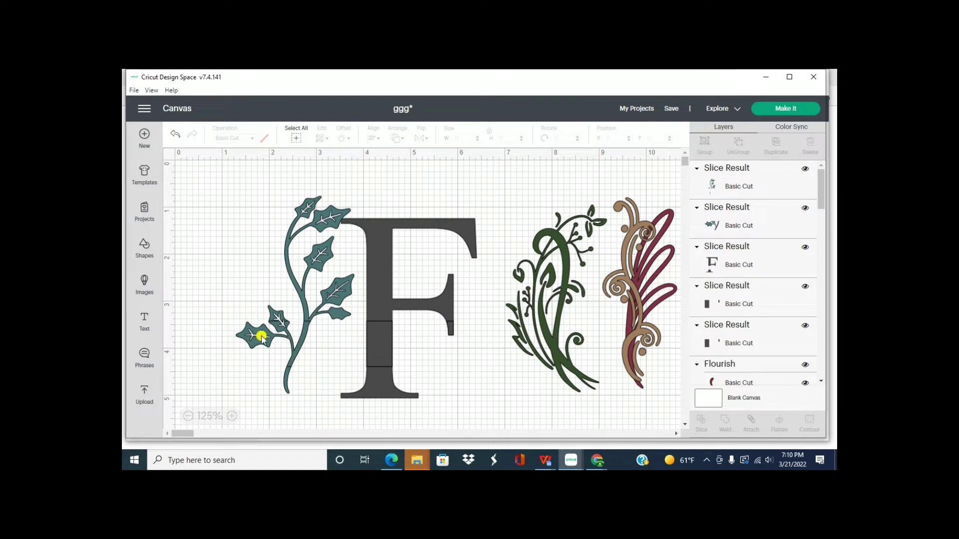
left_click(262, 334)
key("Delete")
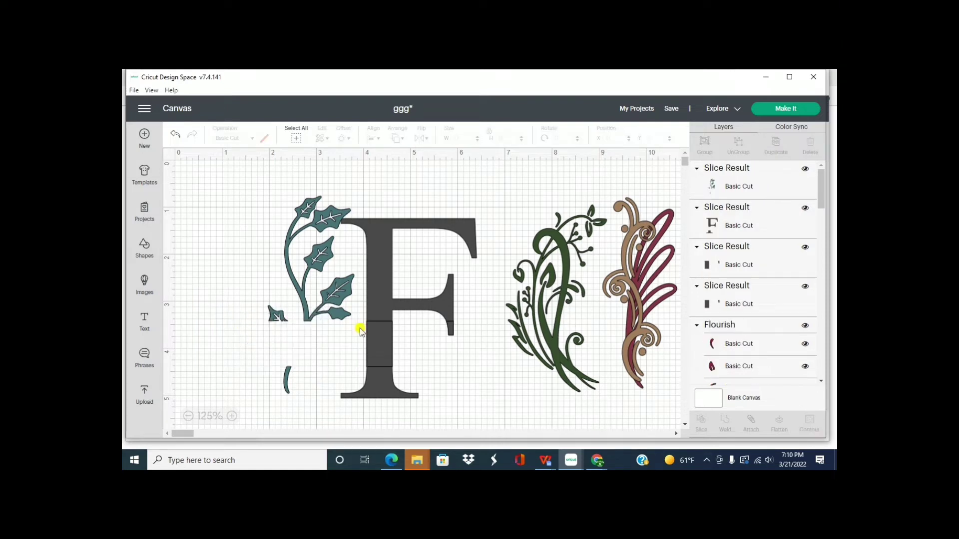
Nudge the sliced F piece two steps left and remove another leftover slice piece.
left_click(364, 332)
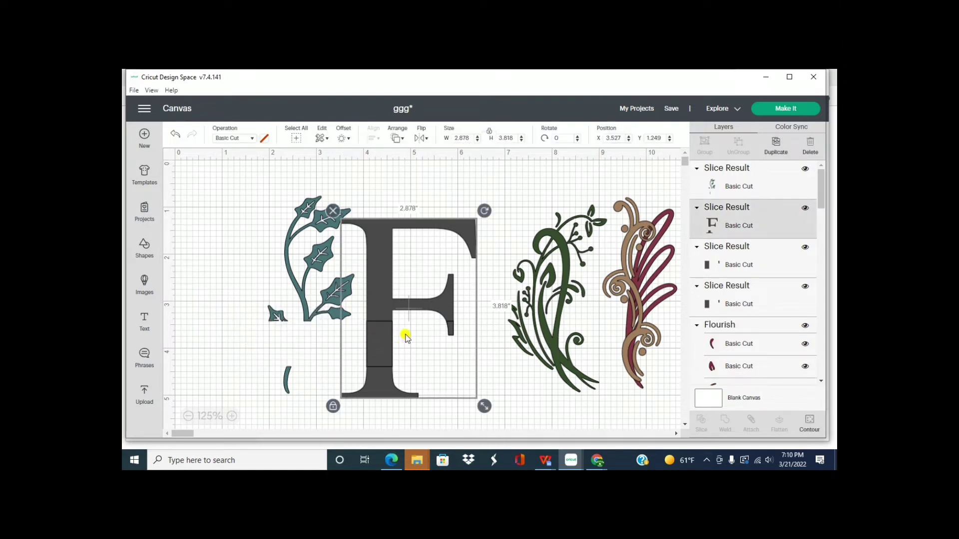
key("Left")
key("Left")
key("Left")
key("Left")
key("Left")
key("Left")
key("Left")
key("Left")
key("Left")
key("Left")
key("Left")
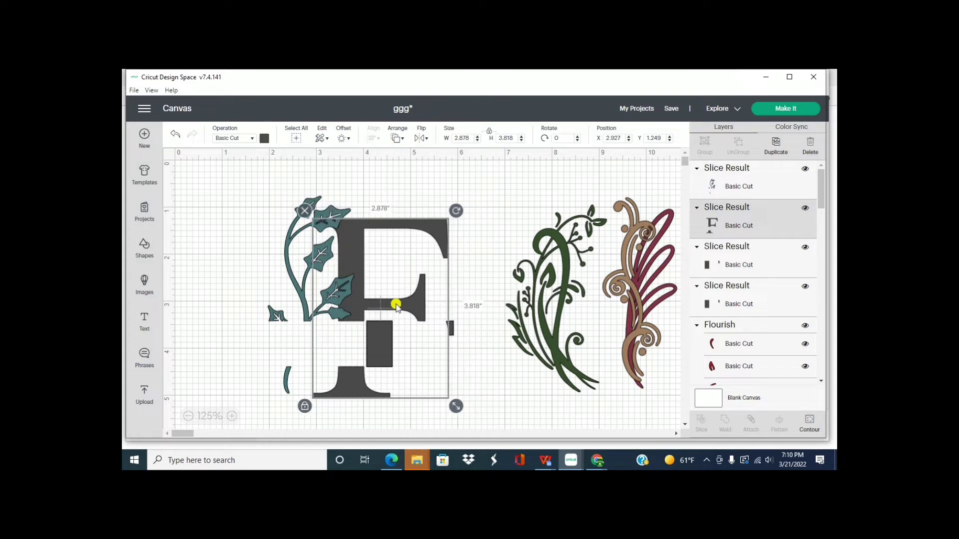
key("Left")
key("Left")
key("Left")
key("Left")
key("Left")
key("Left")
key("Left")
key("Left")
key("Left")
key("Left")
key("Left")
key("Left")
key("Left")
key("Left")
key("Left")
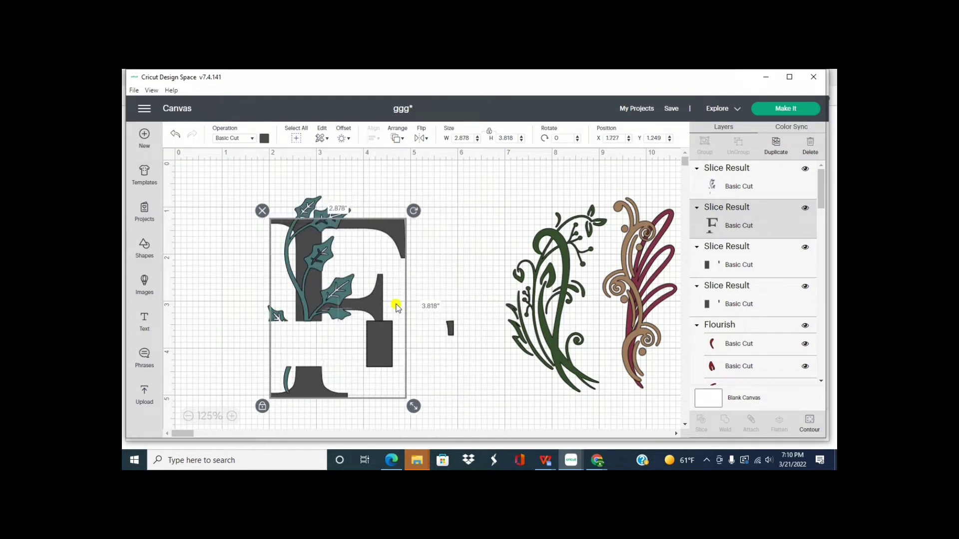
left_click(389, 341)
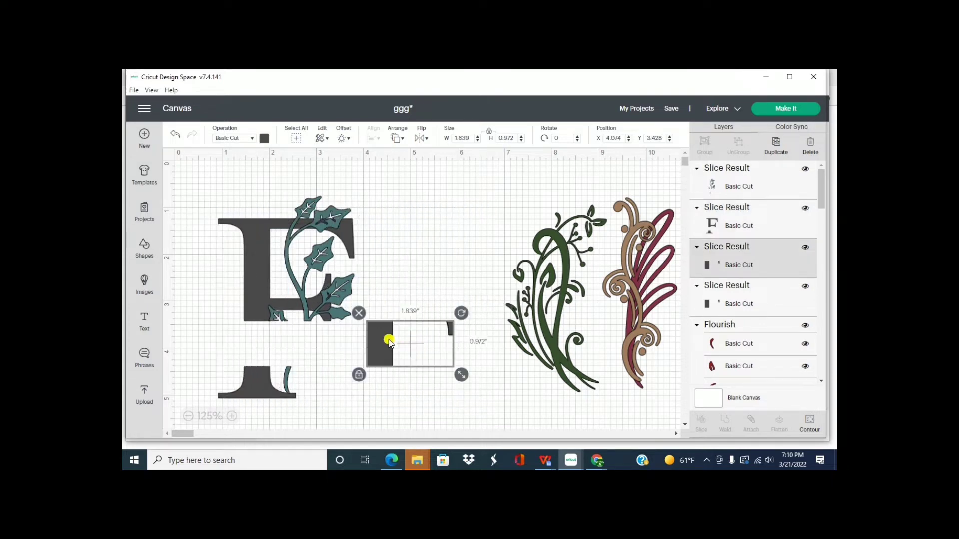
left_click(358, 313)
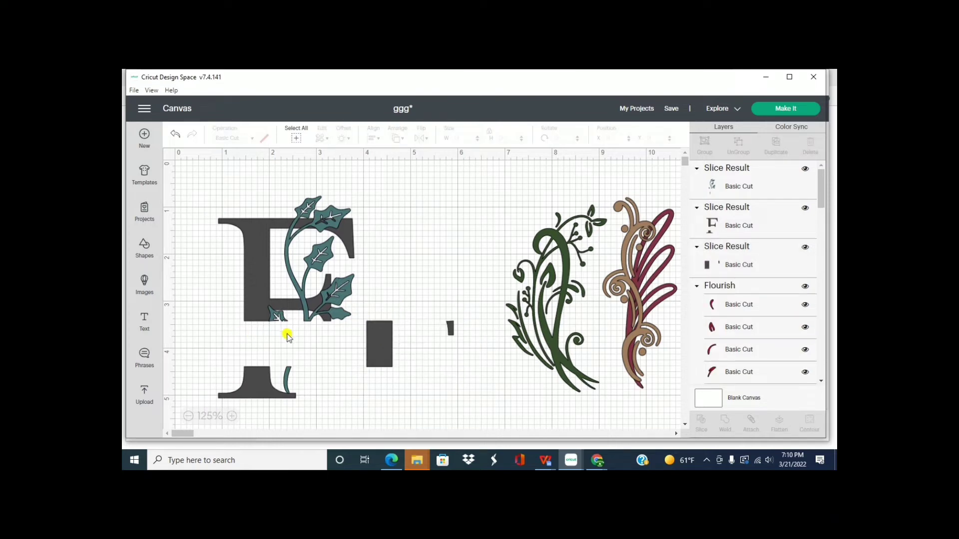
Remove the last leftover slice piece and add a sample text object.
left_click(389, 338)
left_click(359, 313)
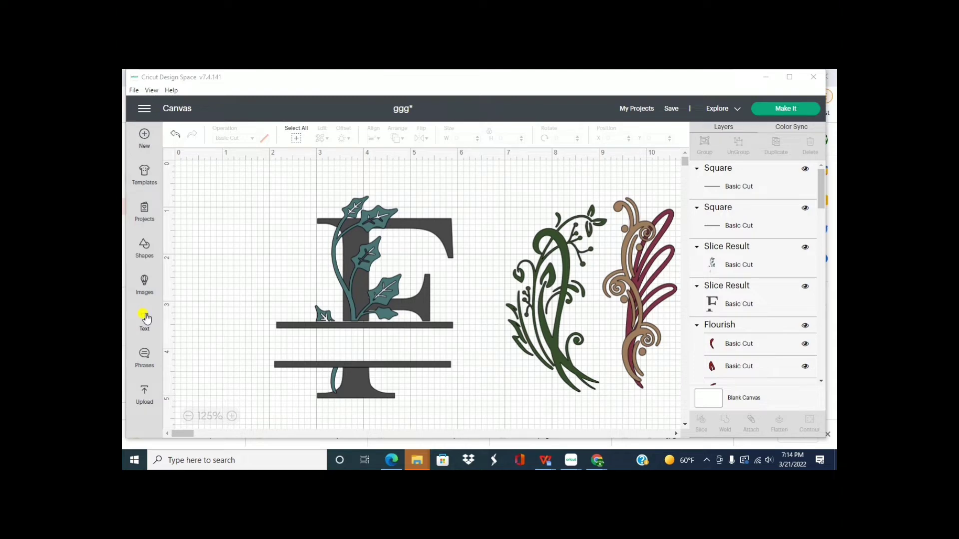
left_click(144, 320)
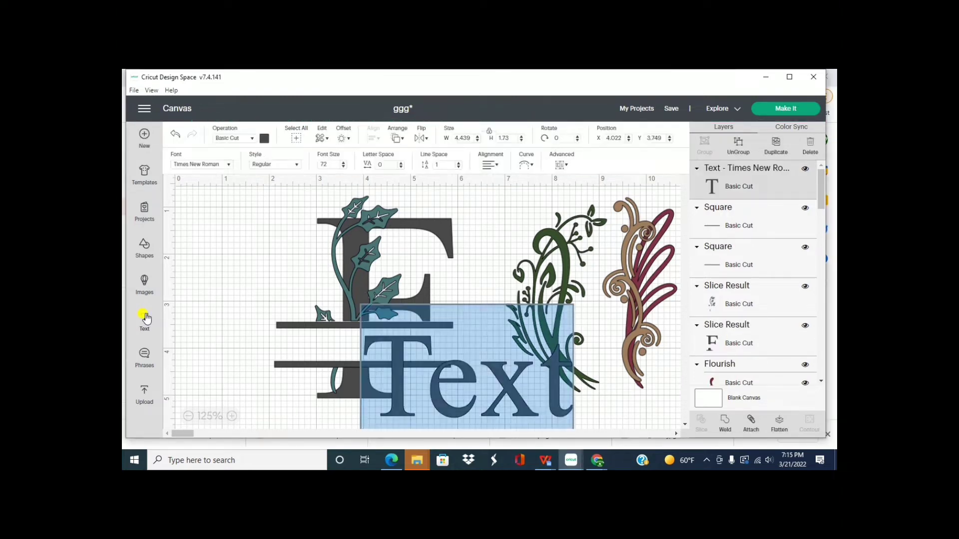
left_click(440, 381)
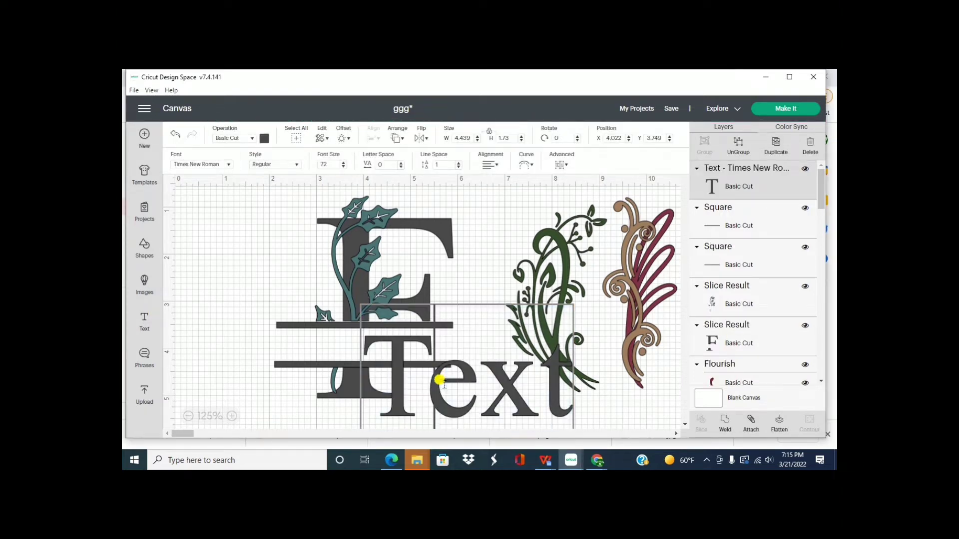
left_click(525, 389)
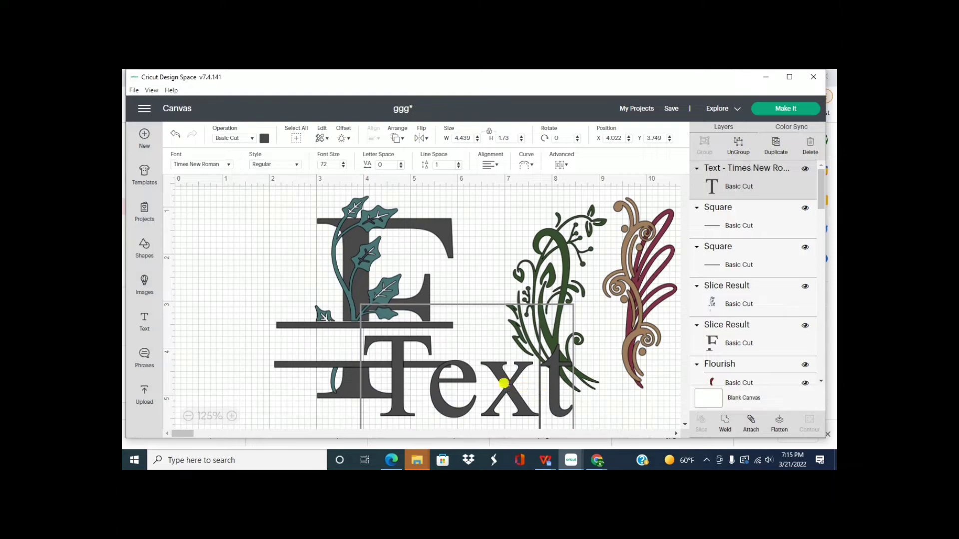
left_click_drag(526, 389, 498, 383)
left_click(594, 399)
Replace the sample text with 'Francine'.
left_click(522, 389)
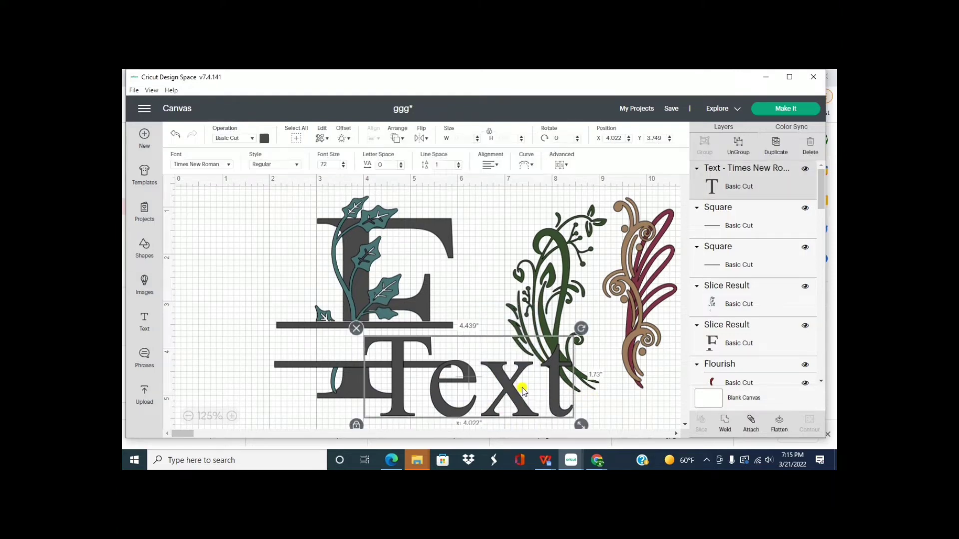
left_click(602, 332)
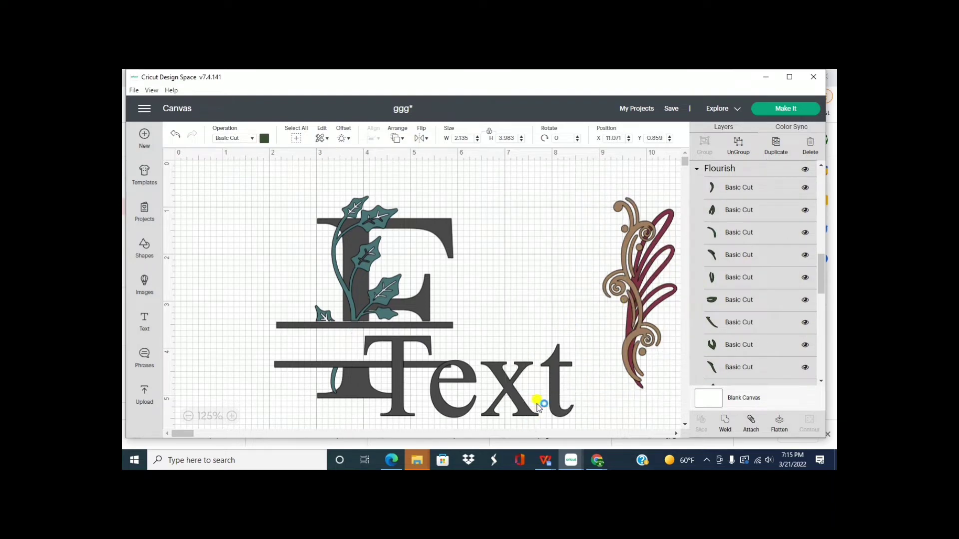
left_click(538, 397)
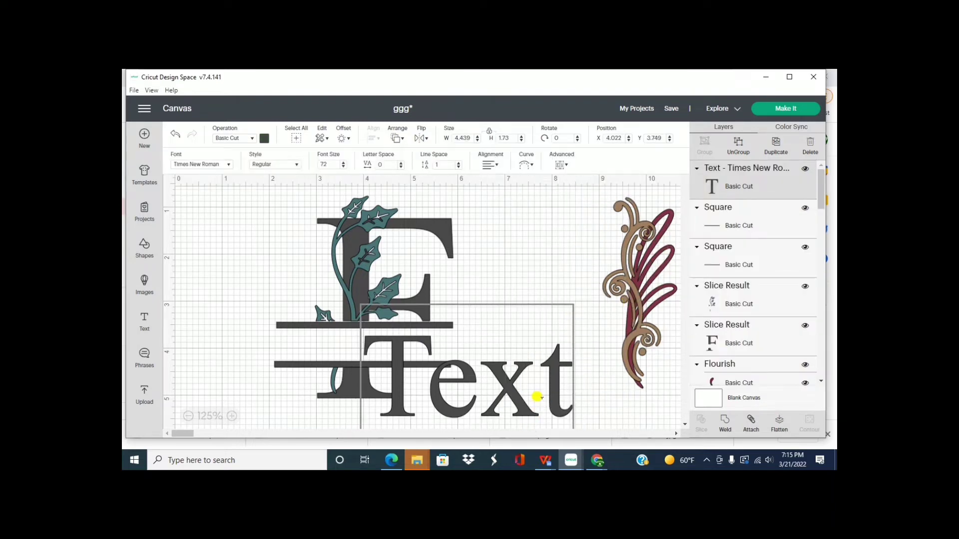
key("BackSpace")
key("BackSpace")
key("BackSpace")
key("BackSpace")
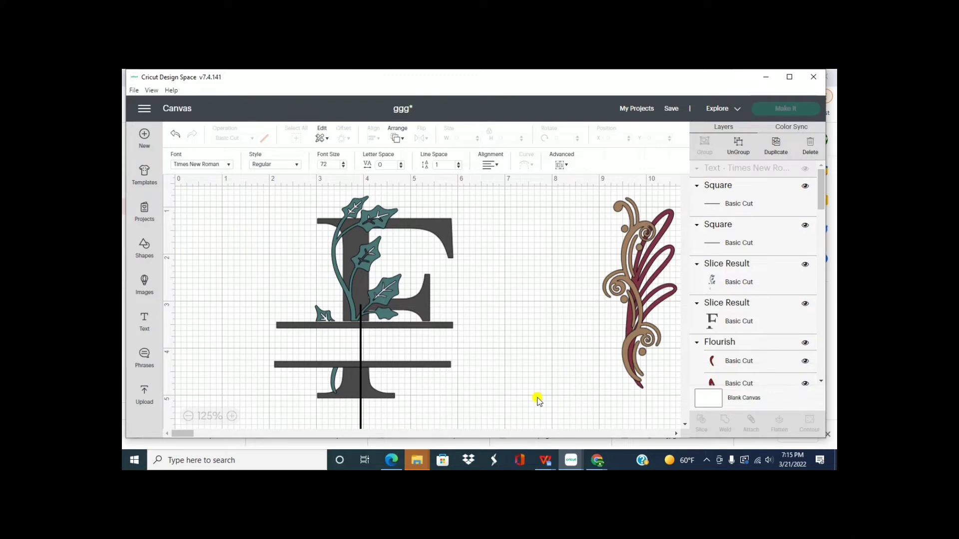
type("Fra")
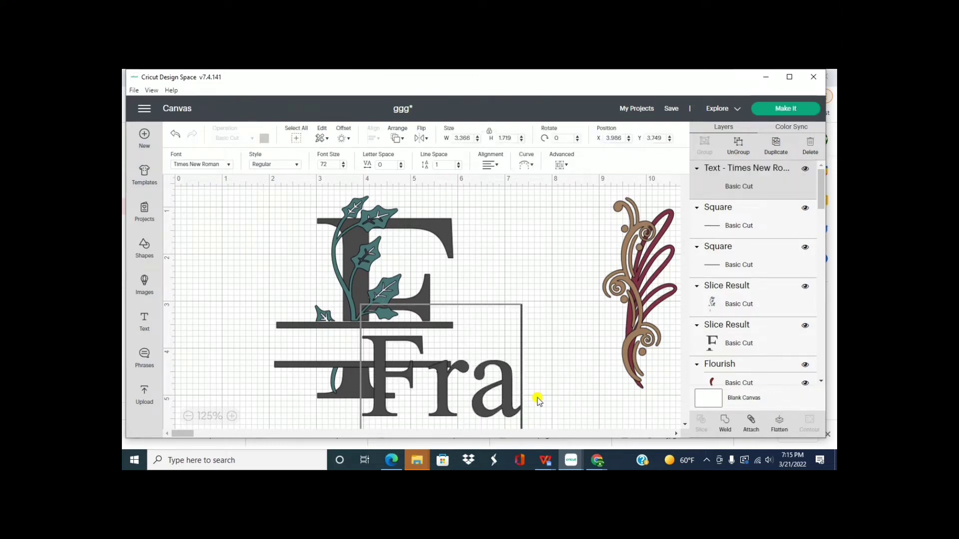
type("ncine")
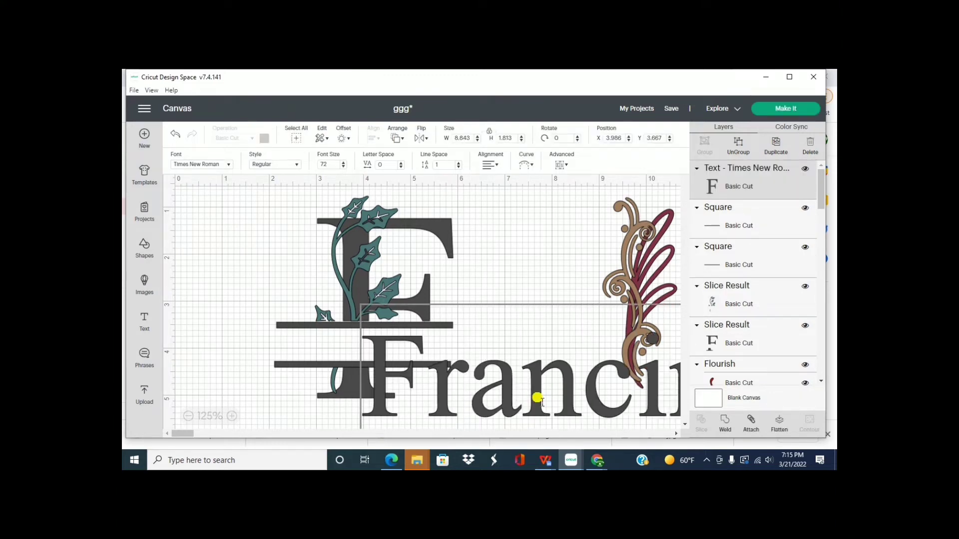
left_click_drag(631, 385, 477, 352)
left_click(393, 369)
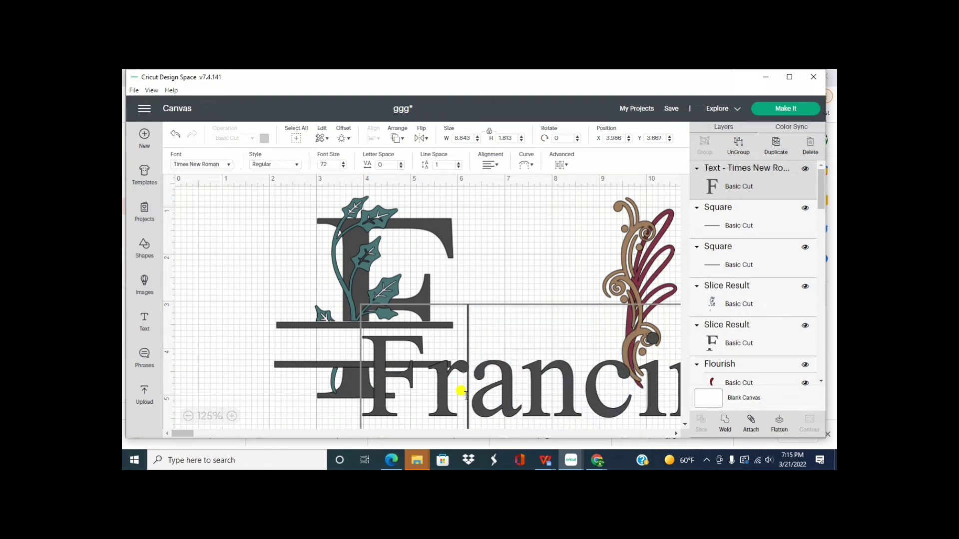
left_click_drag(456, 392, 422, 390)
left_click(504, 282)
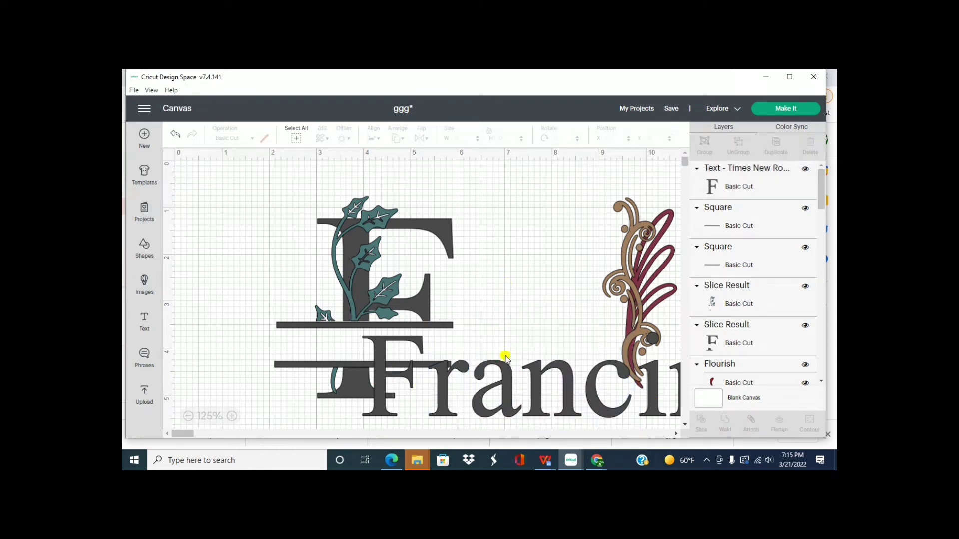
Shrink Francine to about 2.976 × 0.61 in and fit it between the F's bars.
left_click(506, 381)
left_click_drag(505, 381, 322, 255)
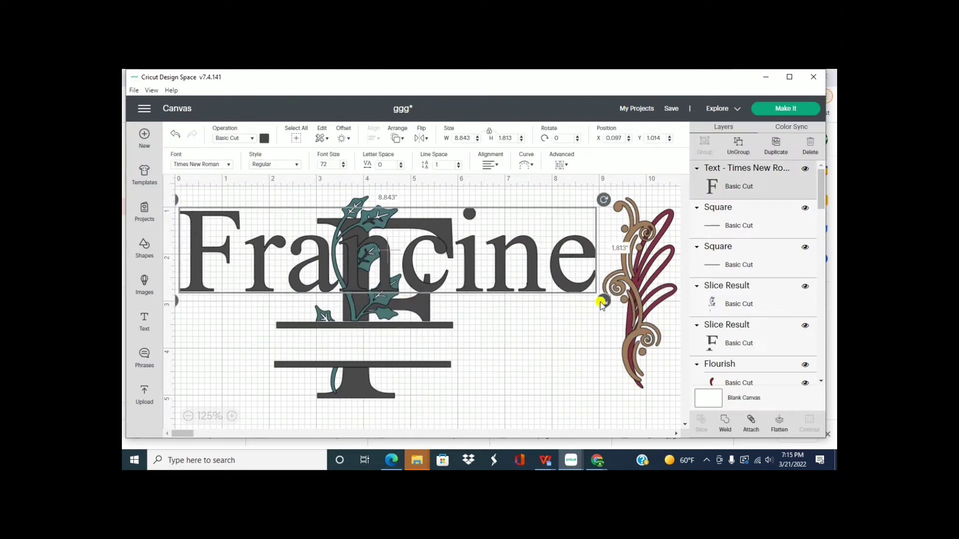
left_click_drag(601, 302, 353, 248)
left_click_drag(264, 228, 375, 347)
left_click_drag(451, 366, 431, 352)
left_click_drag(375, 344, 390, 348)
left_click_drag(450, 365, 440, 359)
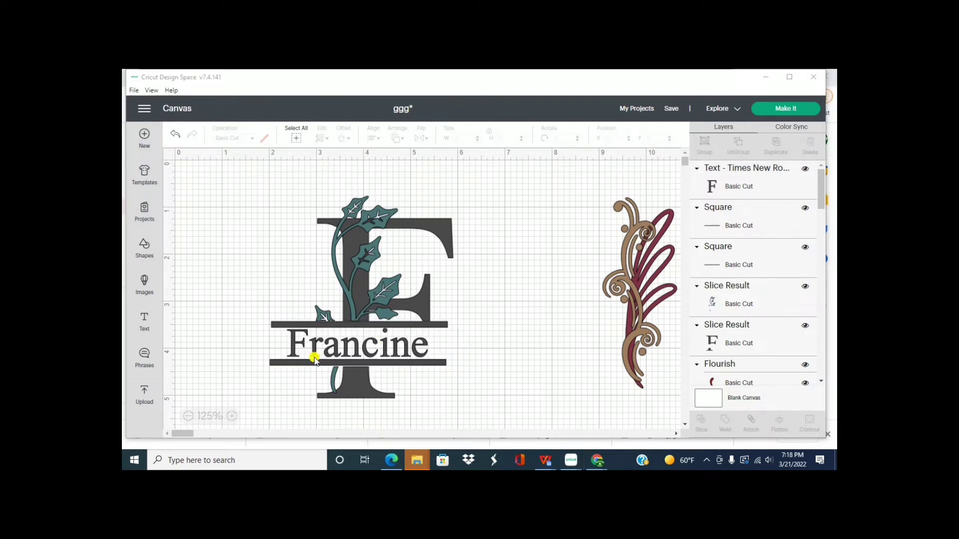
Move the maroon flourish off to the right of the monogram.
left_click(543, 281)
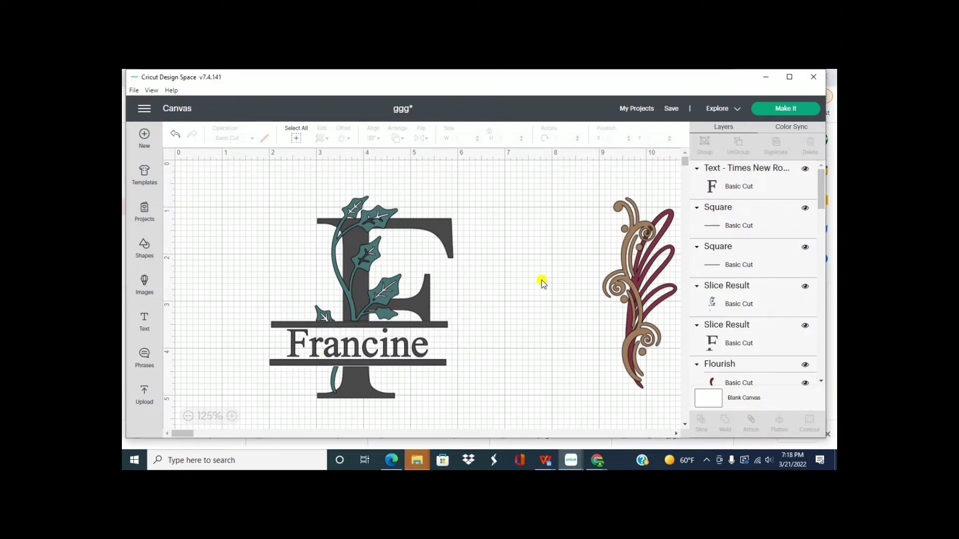
left_click(318, 325)
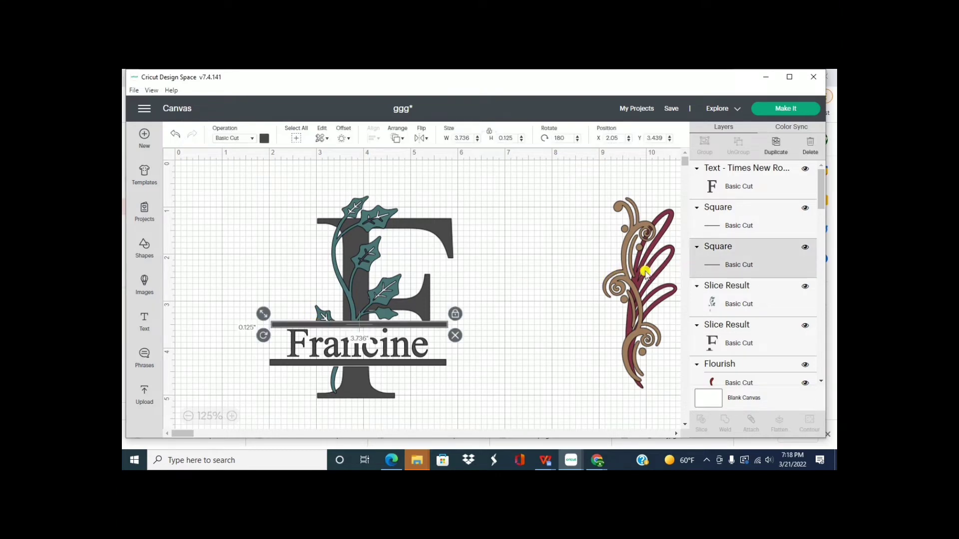
left_click(620, 275)
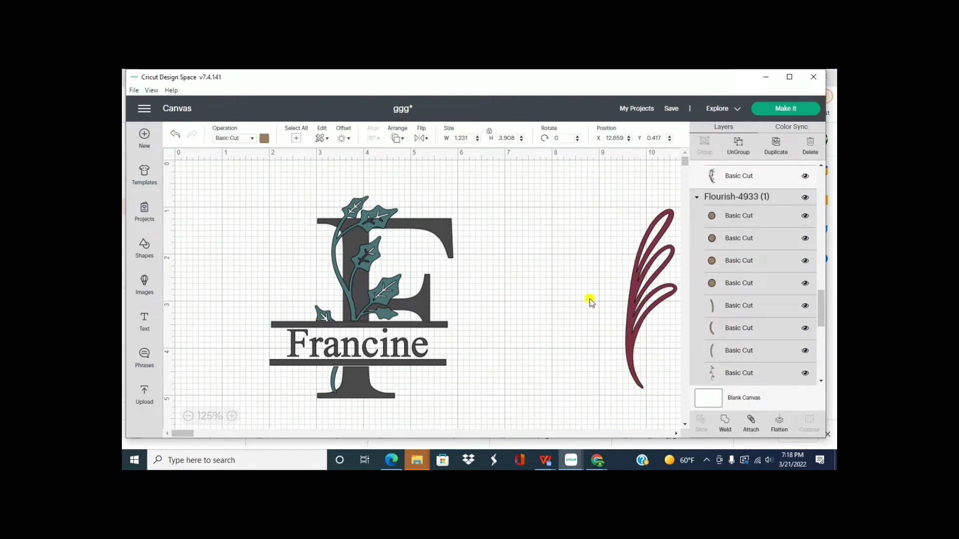
left_click_drag(648, 289, 720, 287)
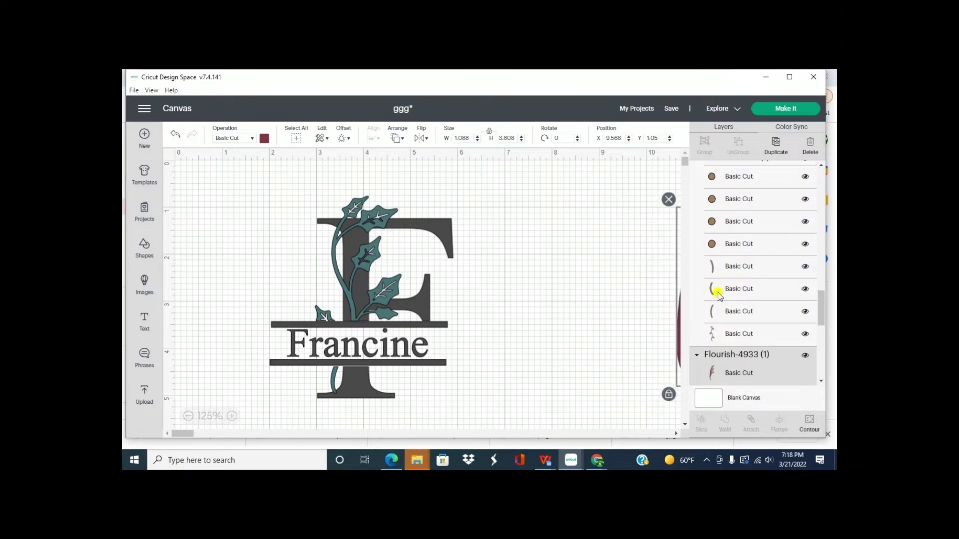
Slide both thin bars right so the lower one sits beneath the upper, beside the F.
left_click(425, 326)
key("Right")
key("Right")
key("Right")
key("Right")
key("Right")
key("Right")
key("Right")
key("Right")
key("Right")
key("Right")
key("Right")
key("Right")
key("Right")
key("Right")
key("Right")
key("Right")
key("Right")
key("Right")
key("Right")
key("Right")
key("Right")
key("Right")
key("Right")
key("Right")
key("Right")
key("Right")
key("Right")
key("Right")
key("Right")
key("Right")
key("Right")
key("Right")
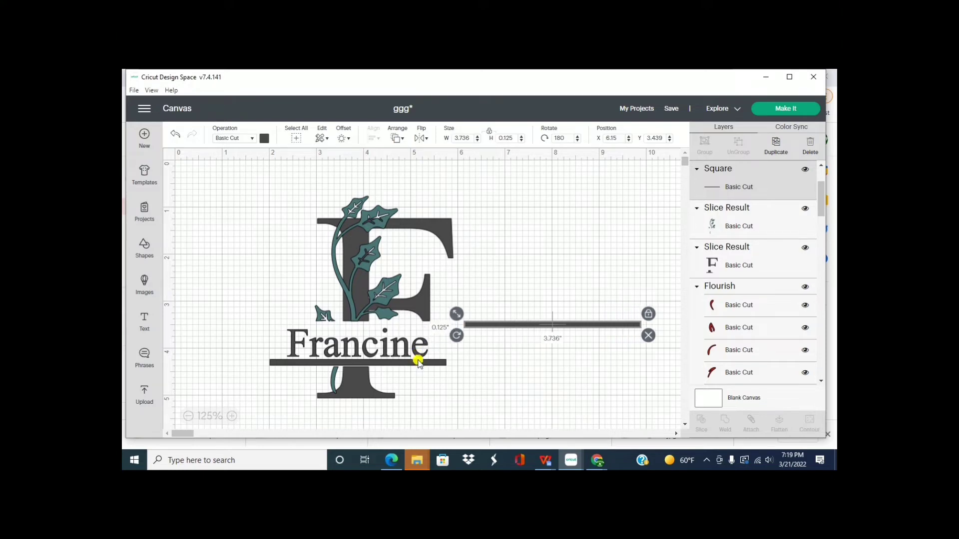
left_click(418, 363)
left_click_drag(419, 363, 420, 365)
left_click(424, 383)
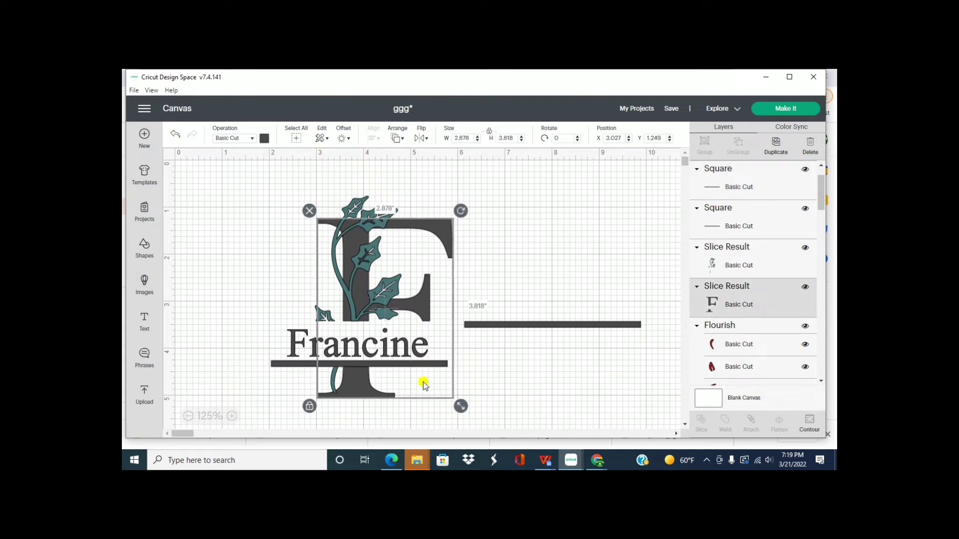
left_click(413, 364)
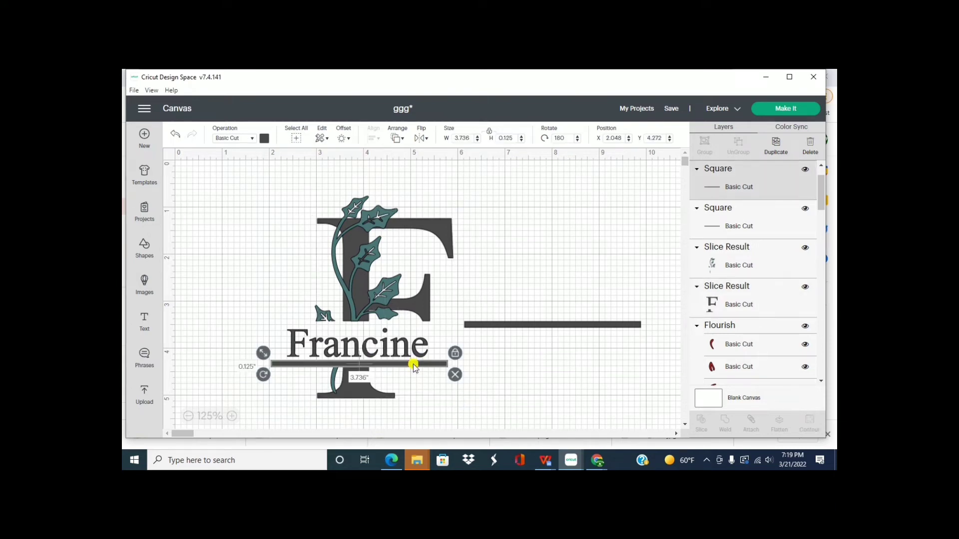
key("Right")
key("Right")
key("Right")
key("Right")
key("Right")
key("Right")
key("Right")
key("Right")
key("Right")
key("Right")
key("Right")
key("Right")
key("Right")
key("Right")
key("Right")
key("Right")
key("Right")
key("Right")
key("Right")
key("Right")
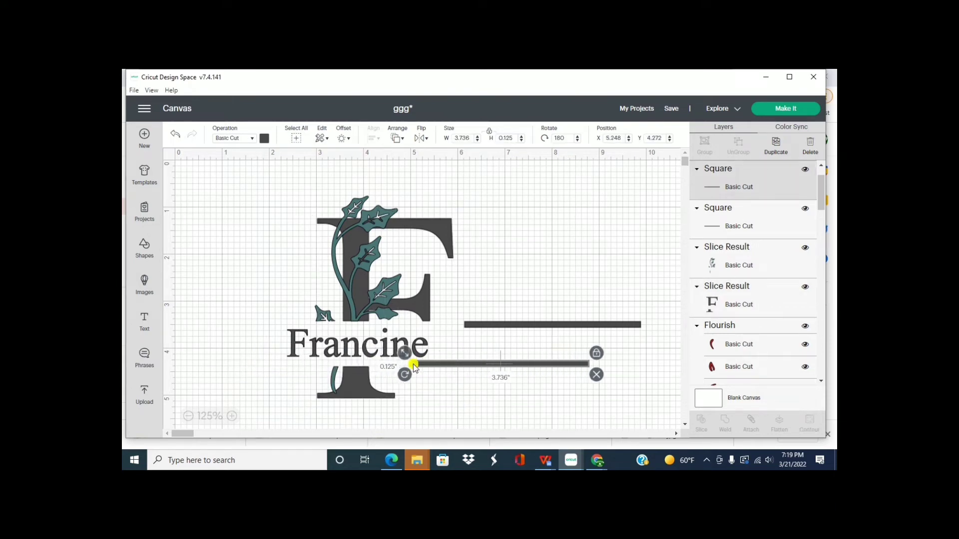
key("Right")
key("Right")
key("Right")
key("Right")
key("Right")
key("Right")
key("Right")
key("Right")
key("Right")
key("Right")
key("Right")
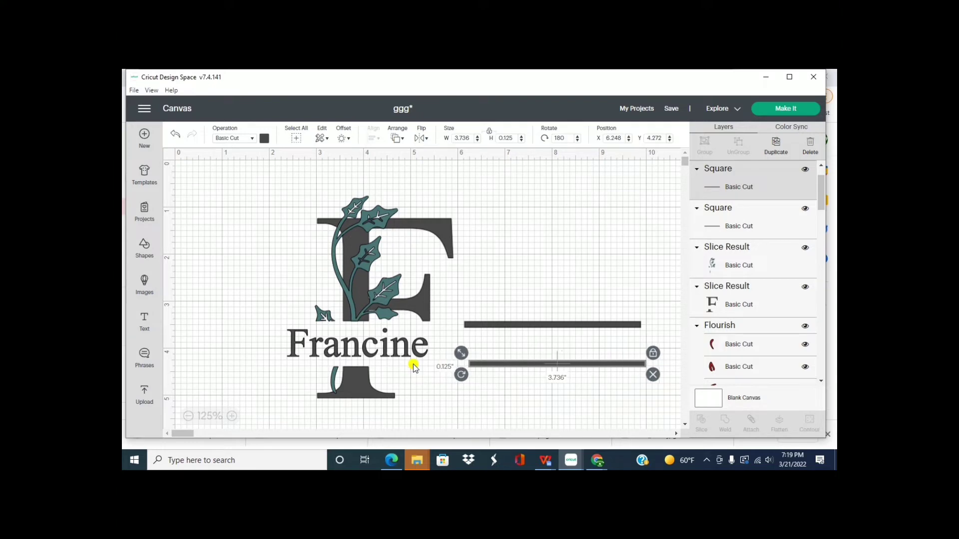
Select both thin bars and align their left edges.
left_click(517, 290)
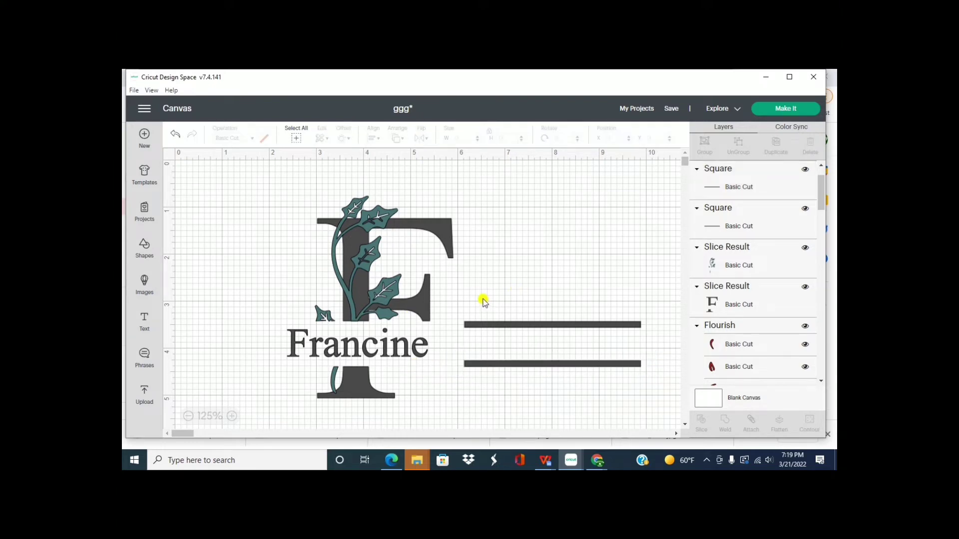
left_click_drag(482, 299, 578, 407)
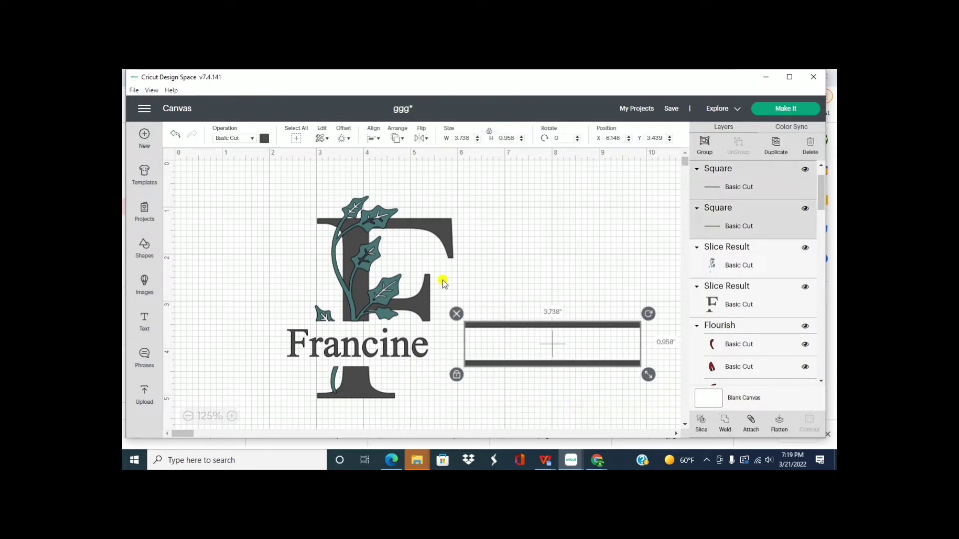
left_click(374, 139)
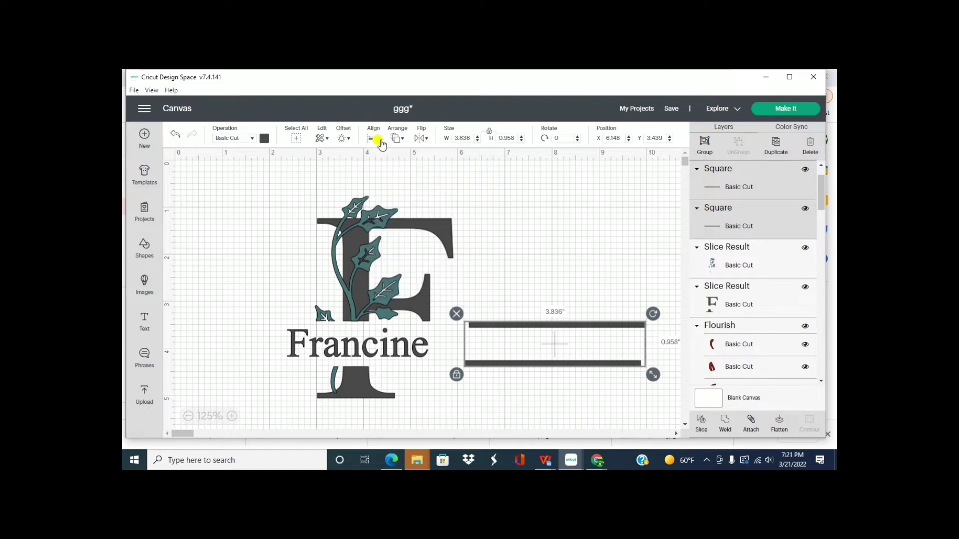
left_click(375, 138)
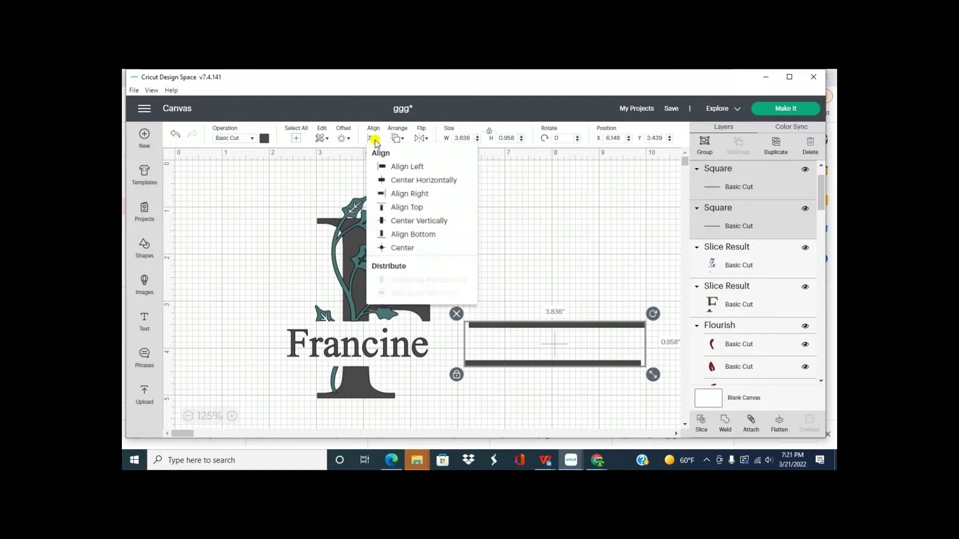
left_click(391, 167)
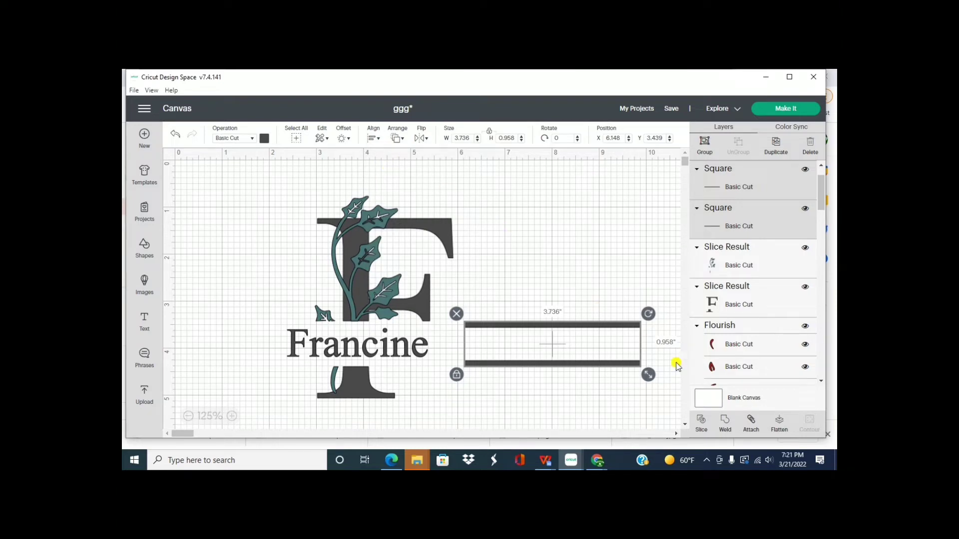
Attach the two bars into one piece and position the pair over Francine.
left_click(750, 423)
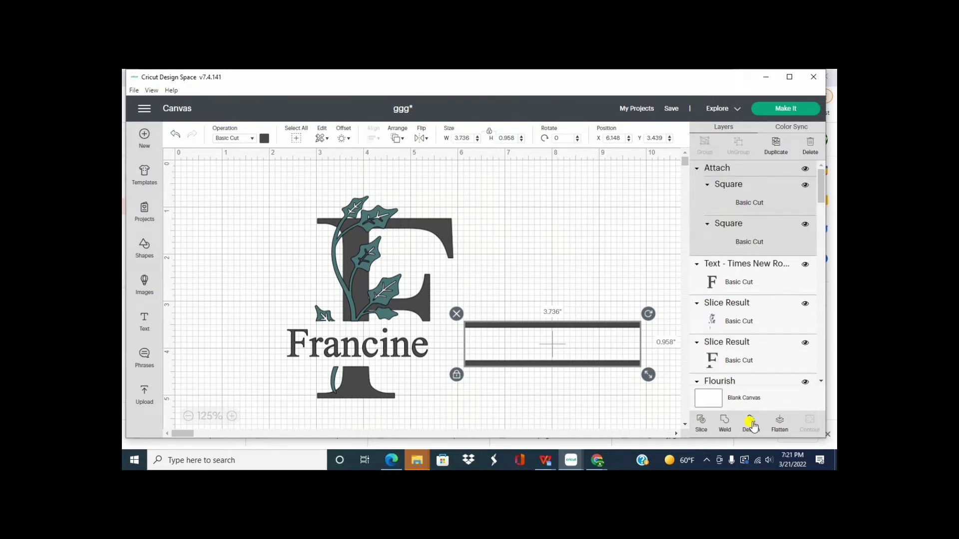
key("Left")
key("Left")
key("Left")
key("Left")
key("Left")
key("Left")
key("Left")
key("Left")
key("Left")
key("Left")
key("Left")
key("Left")
key("Left")
key("Left")
key("Left")
key("Left")
key("Left")
key("Left")
key("Left")
key("Left")
key("Left")
key("Left")
key("Left")
key("Left")
key("Left")
key("Left")
key("Left")
key("Left")
key("Left")
key("Left")
key("Left")
key("Left")
key("Left")
key("Left")
key("Left")
key("Left")
key("Left")
key("Left")
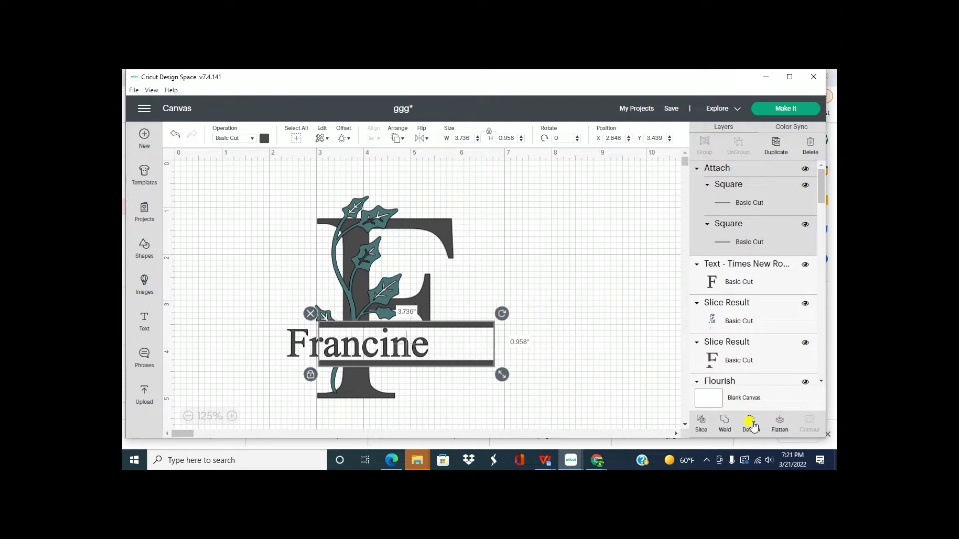
key("Right")
key("Right")
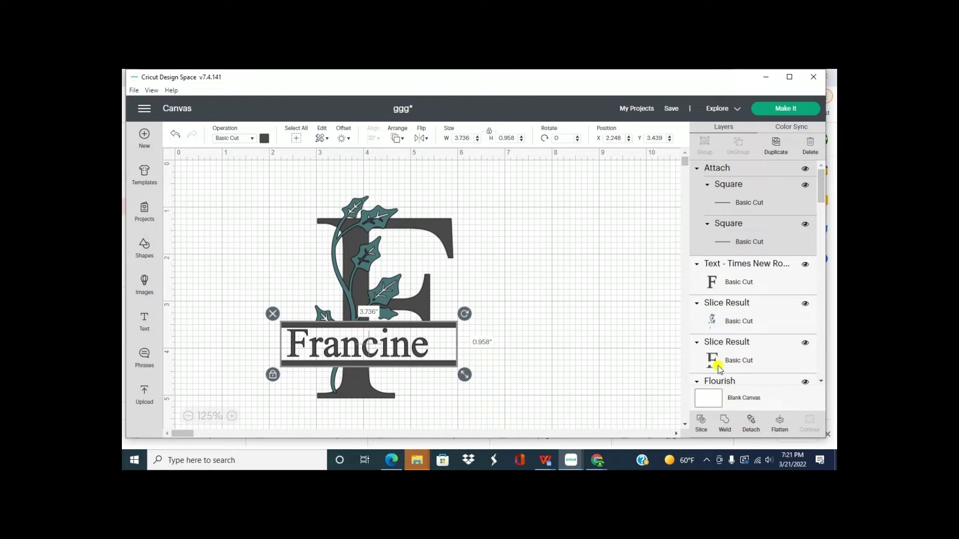
left_click(607, 343)
left_click(338, 348)
left_click(398, 139)
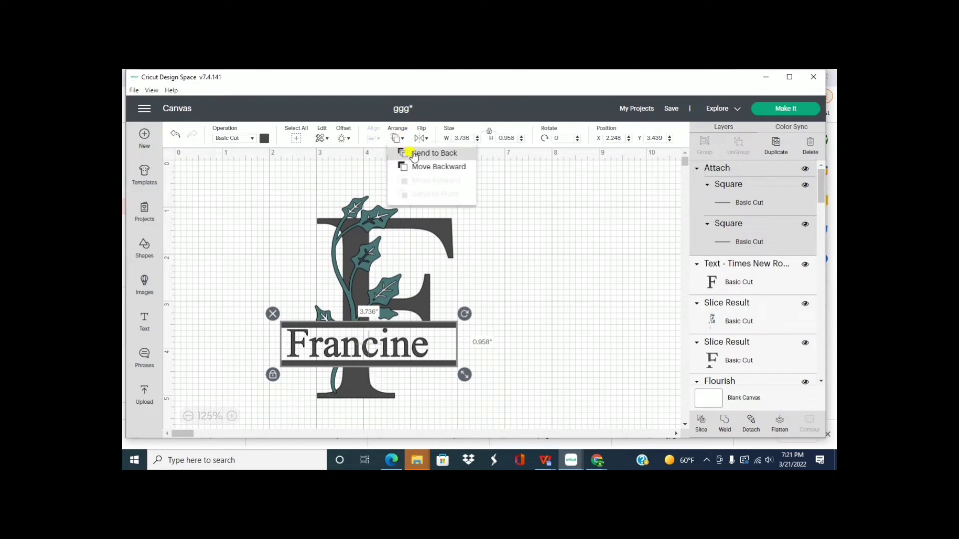
Move the bar pair one layer backward and nudge Francine right to centre it between the bars.
left_click(418, 167)
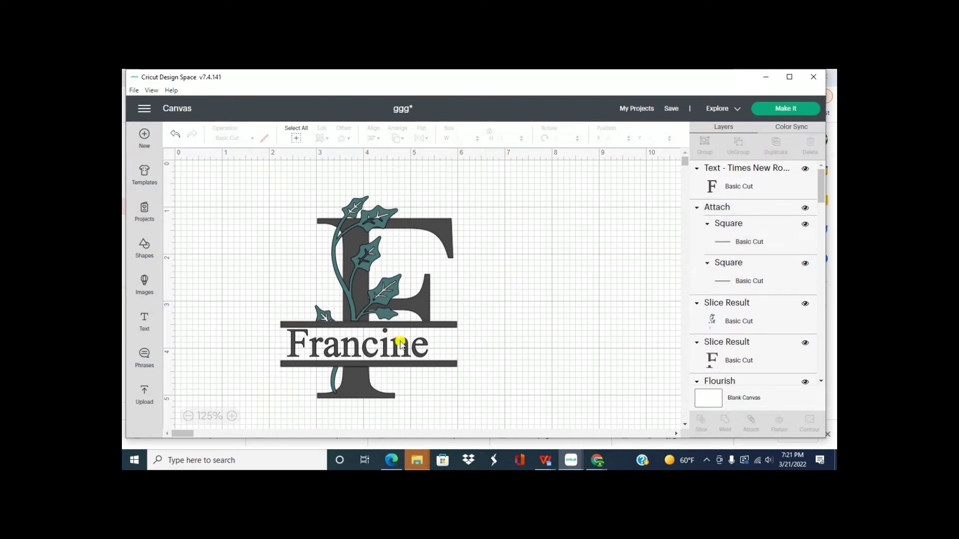
left_click(376, 343)
key("Right")
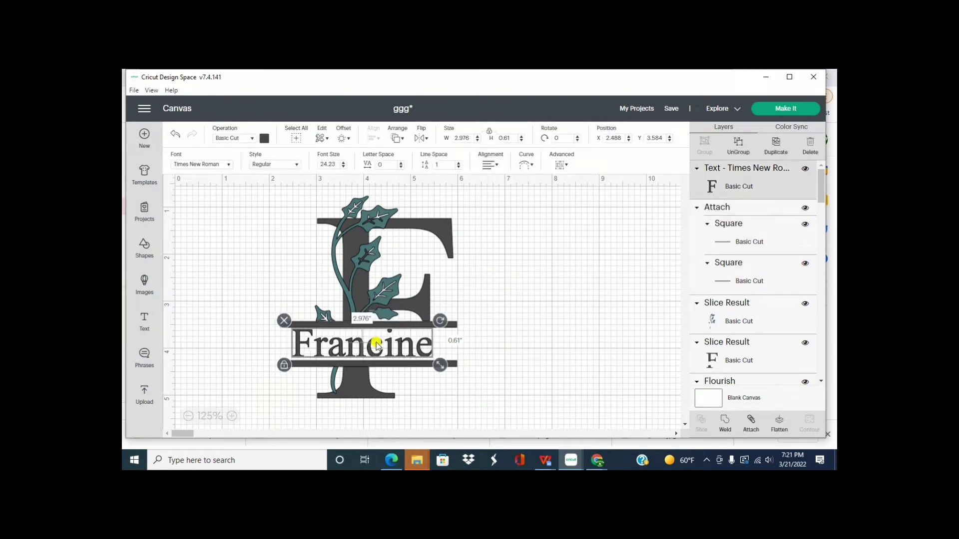
key("Right")
key("Right")
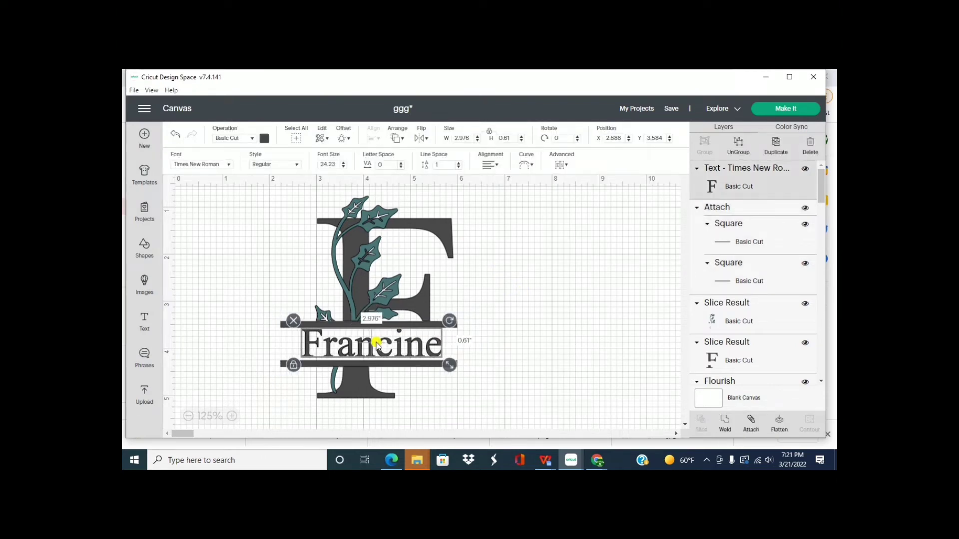
key("Left")
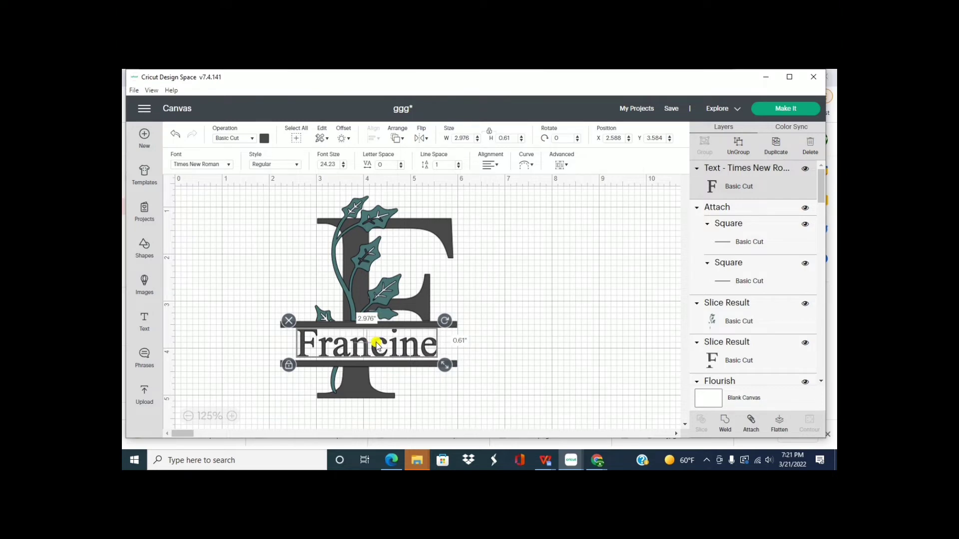
key("Right")
left_click(511, 333)
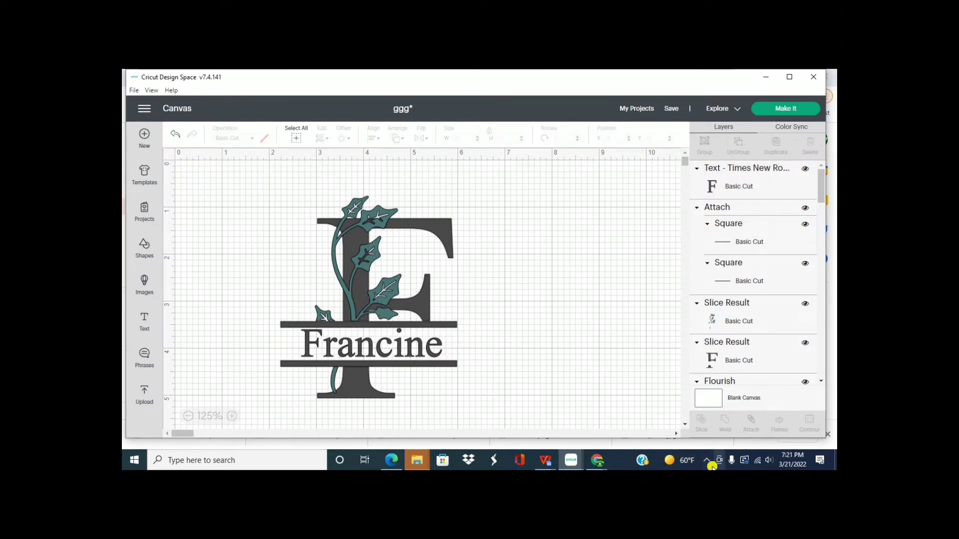
left_click(349, 305)
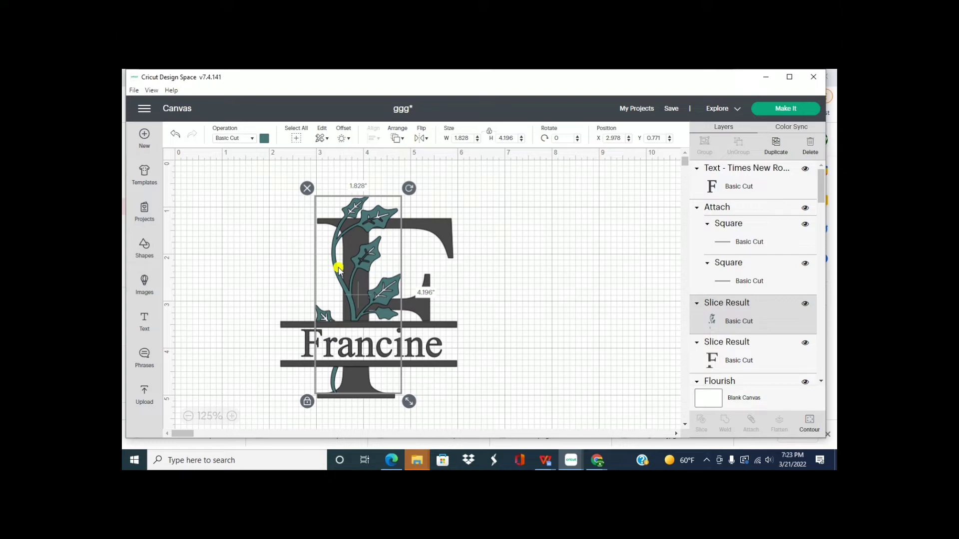
Move the ivy clear and attach the F and bar group into one piece.
key("Left")
key("Left")
key("Left")
key("Left")
key("Left")
key("Left")
key("Left")
key("Left")
key("Left")
key("Left")
key("Left")
key("Left")
key("Left")
key("Left")
key("Left")
key("Left")
key("Left")
key("Left")
key("Left")
key("Left")
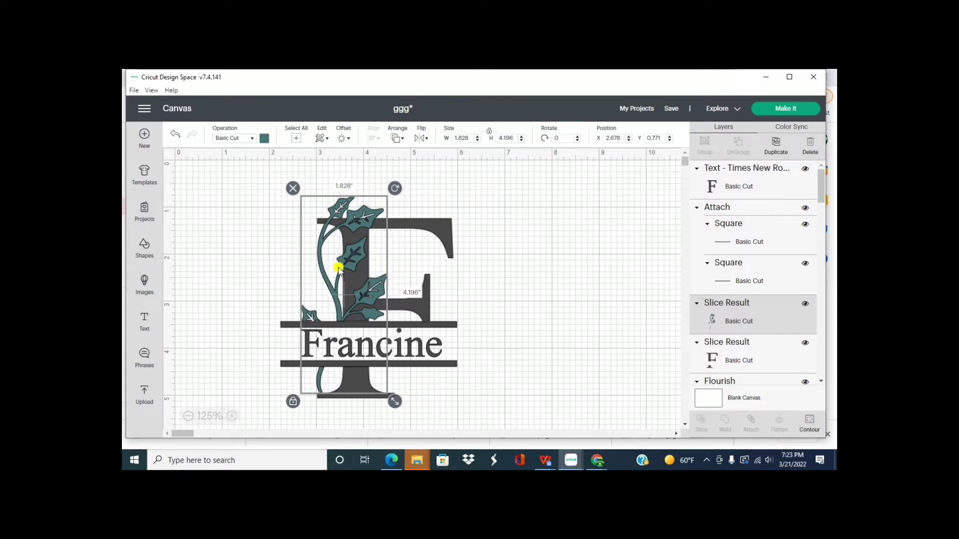
key("Left")
key("Left")
key("Left")
key("Left")
key("Left")
key("Left")
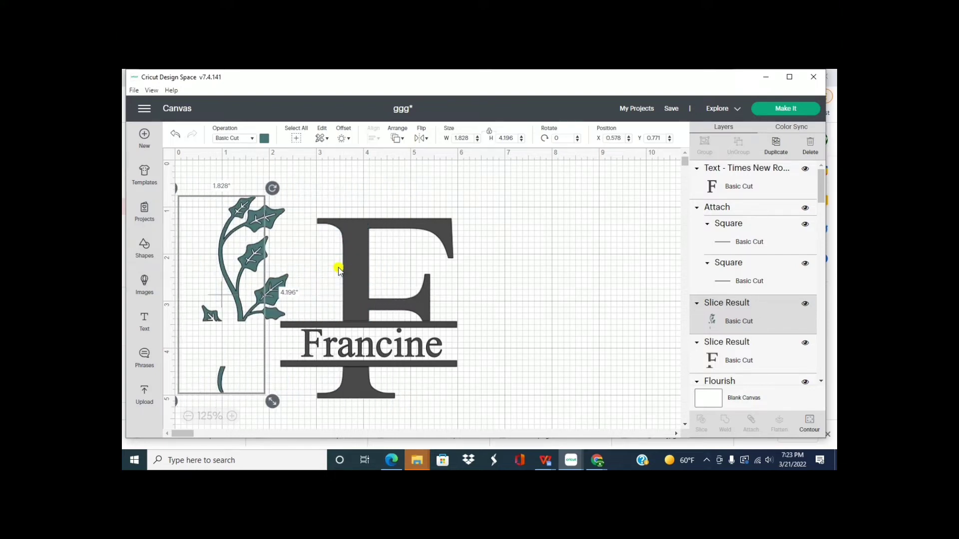
left_click(593, 254)
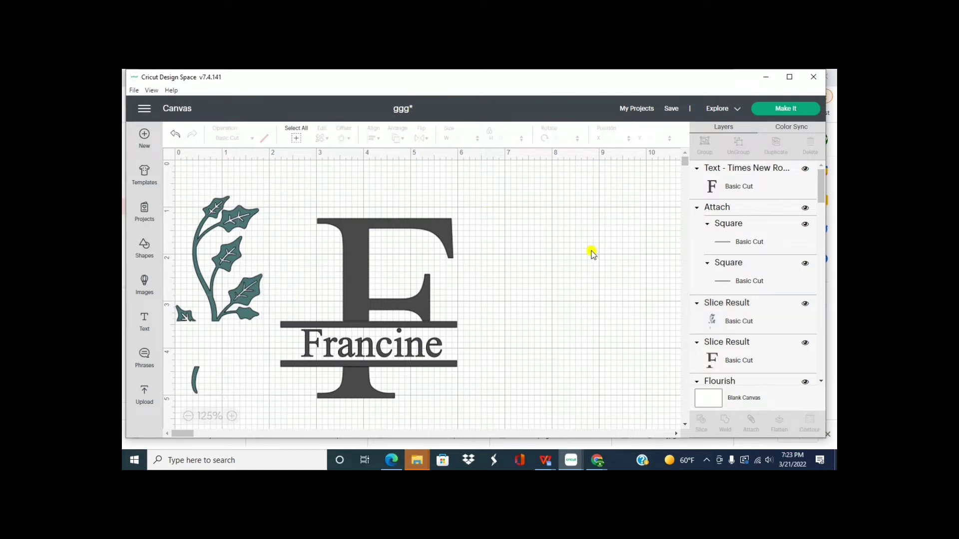
left_click_drag(319, 190, 424, 400)
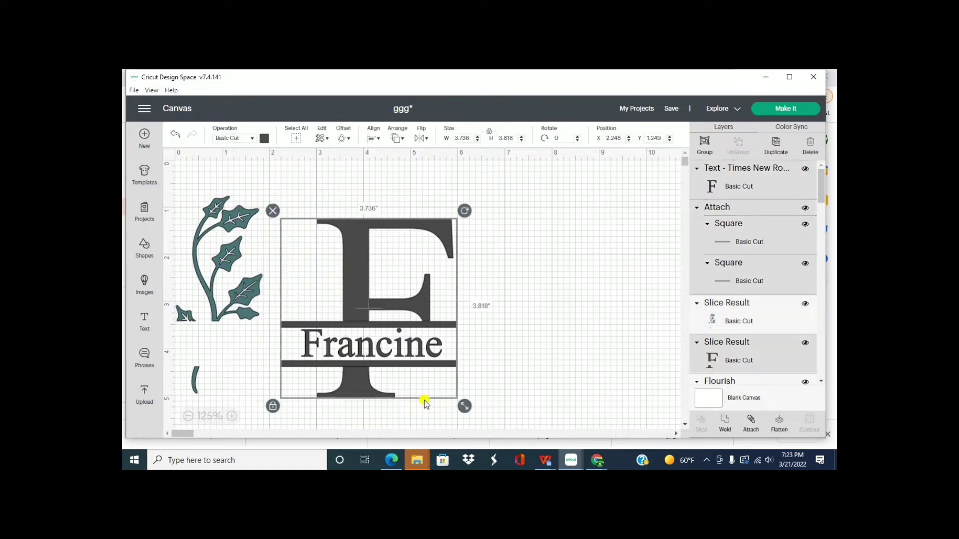
left_click(751, 424)
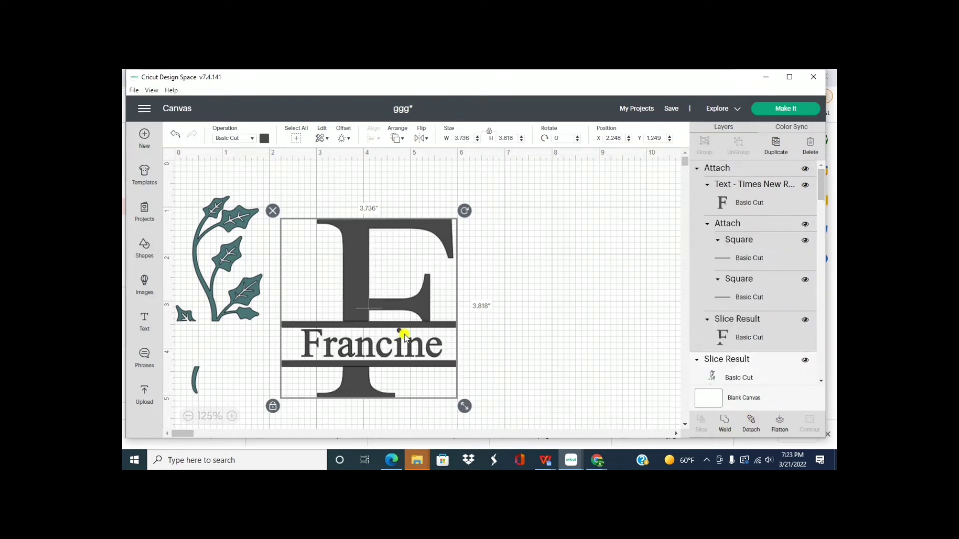
Move the ivy flourish back over the F and bring it to the front.
left_click(237, 303)
key("Right")
key("Right")
key("Right")
key("Right")
key("Right")
key("Right")
key("Right")
key("Right")
key("Right")
key("Right")
key("Right")
key("Right")
key("Right")
key("Right")
key("Right")
key("Right")
key("Right")
key("Right")
key("Right")
key("Right")
key("Right")
key("Right")
key("Right")
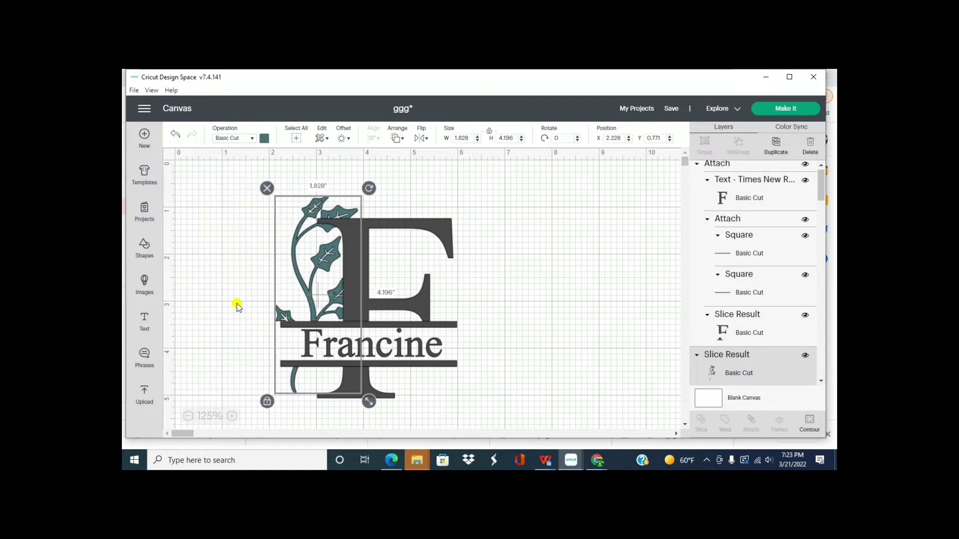
key("Right")
key("Right")
key("Right")
key("Right")
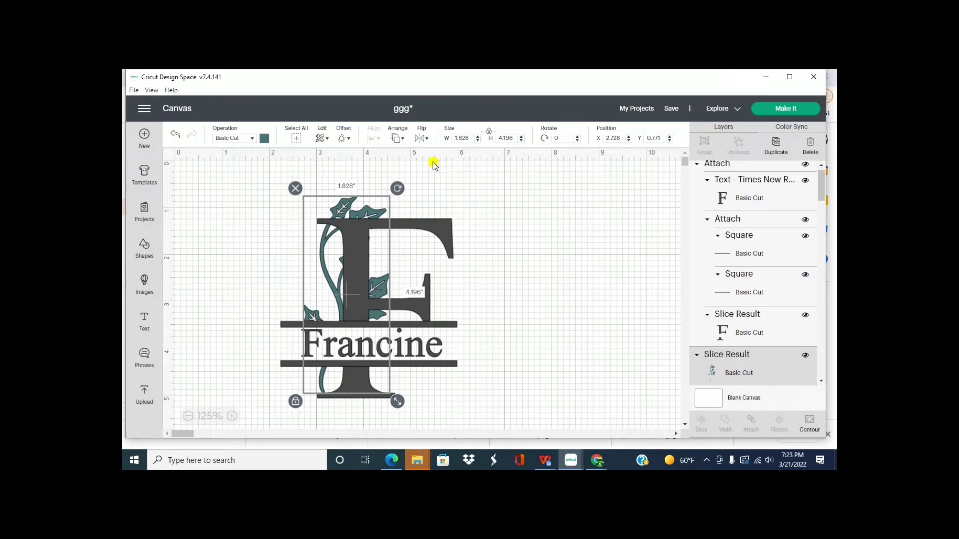
left_click(400, 139)
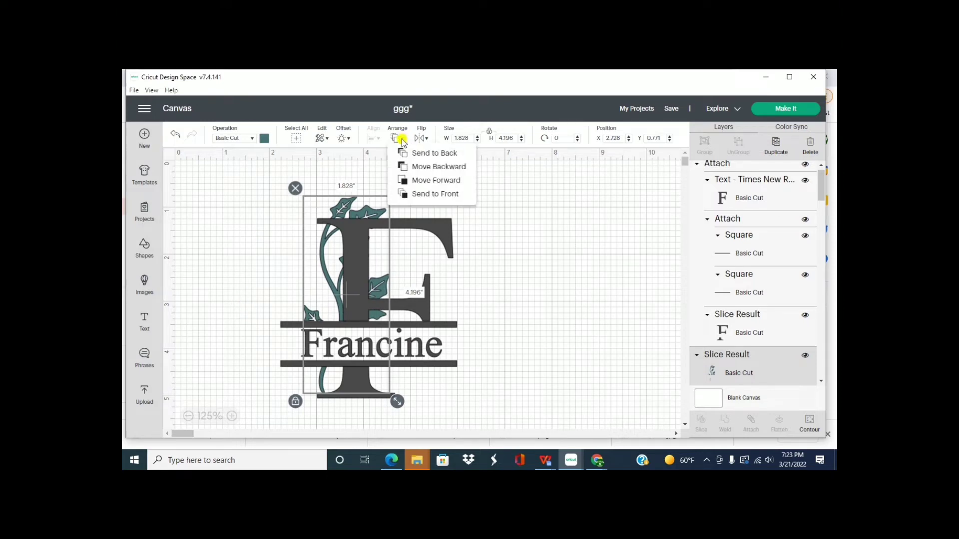
left_click(420, 194)
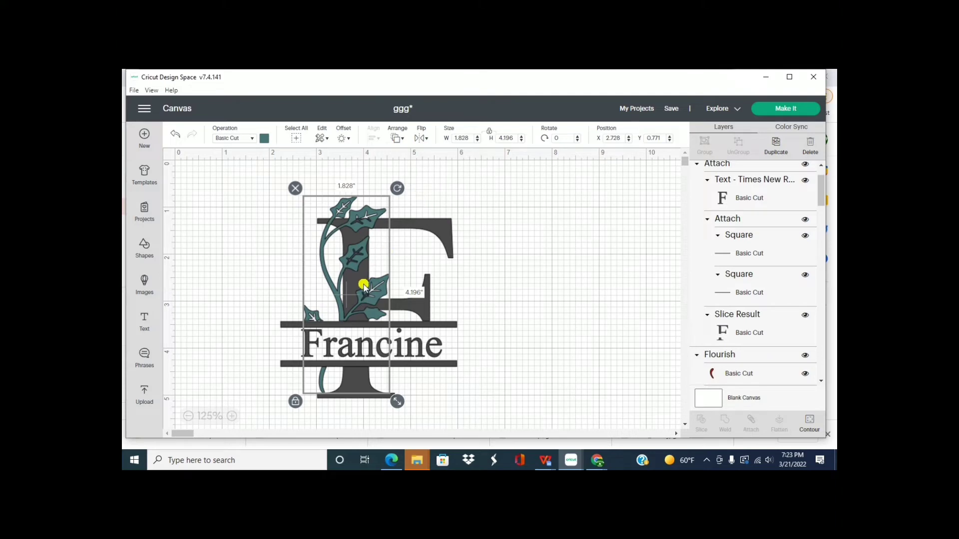
key("Right")
key("Right")
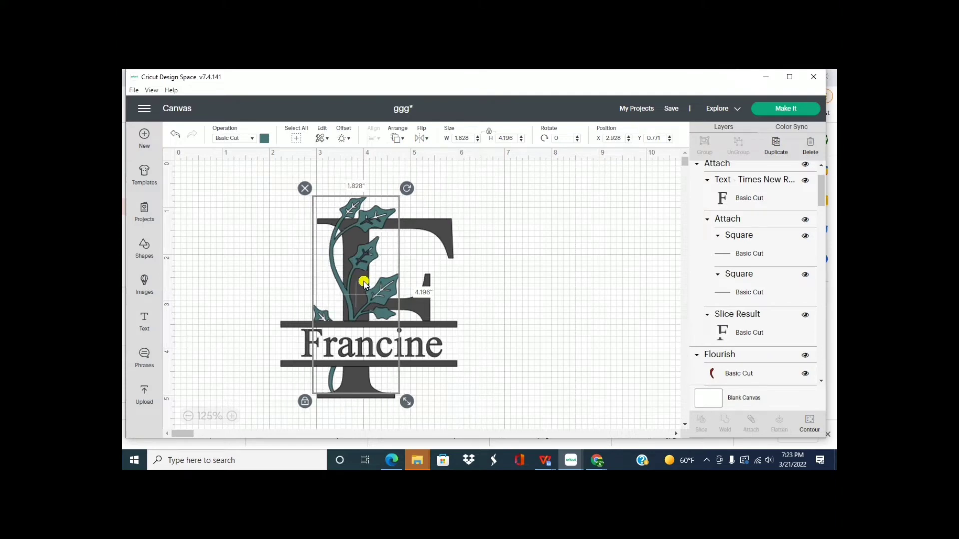
Duplicate the ivy flourish and move the copy to the right of the monogram.
left_click(543, 268)
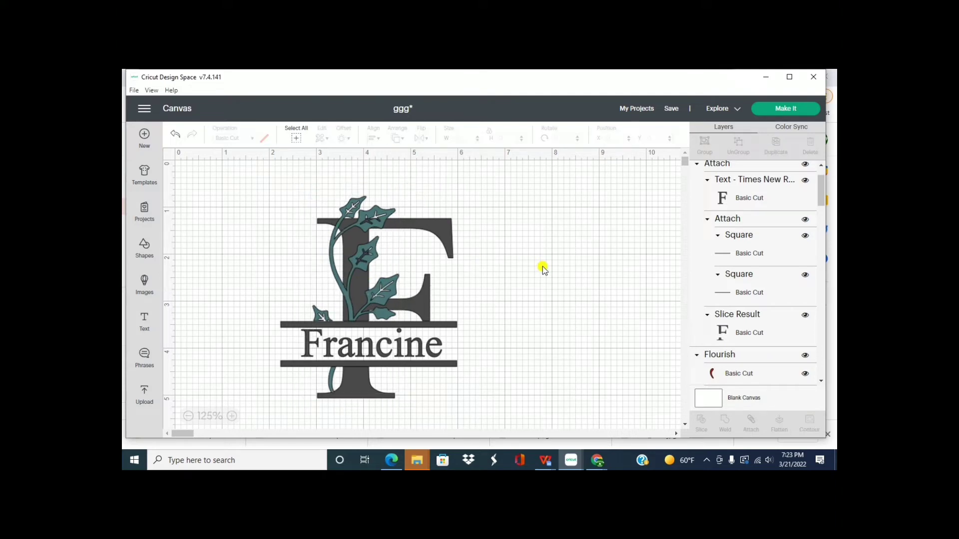
left_click(333, 247)
mouse_move(333, 247)
left_mouse_down()
mouse_move(393, 243)
mouse_move(320, 242)
mouse_move(330, 251)
left_mouse_up()
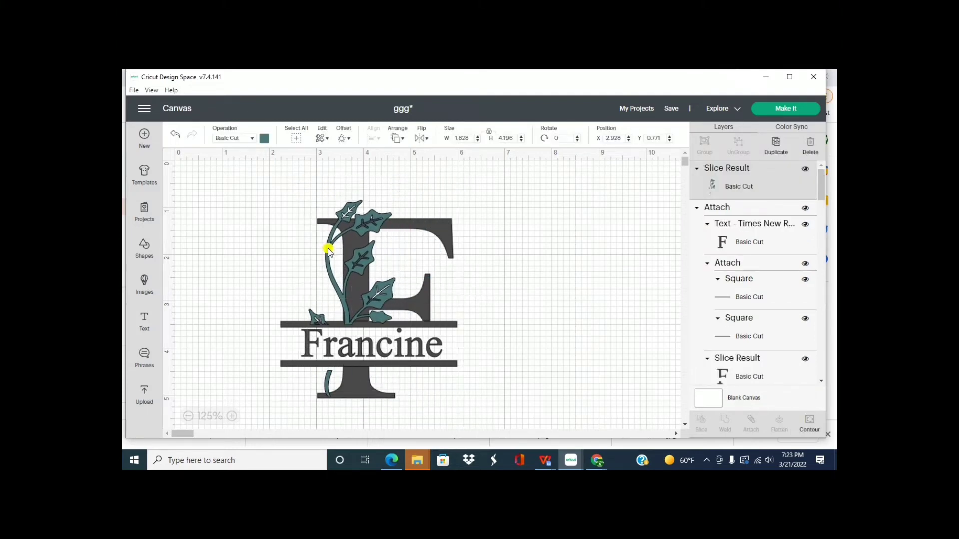
left_click(773, 151)
left_click_drag(375, 270, 557, 266)
Make the ivy copy Print Then Cut with a pink pattern fill.
left_click(249, 138)
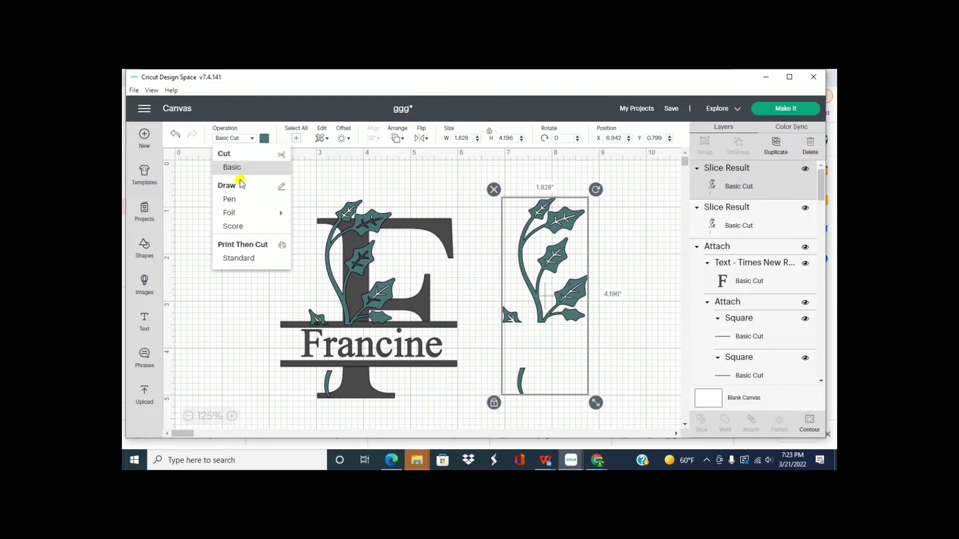
left_click(251, 259)
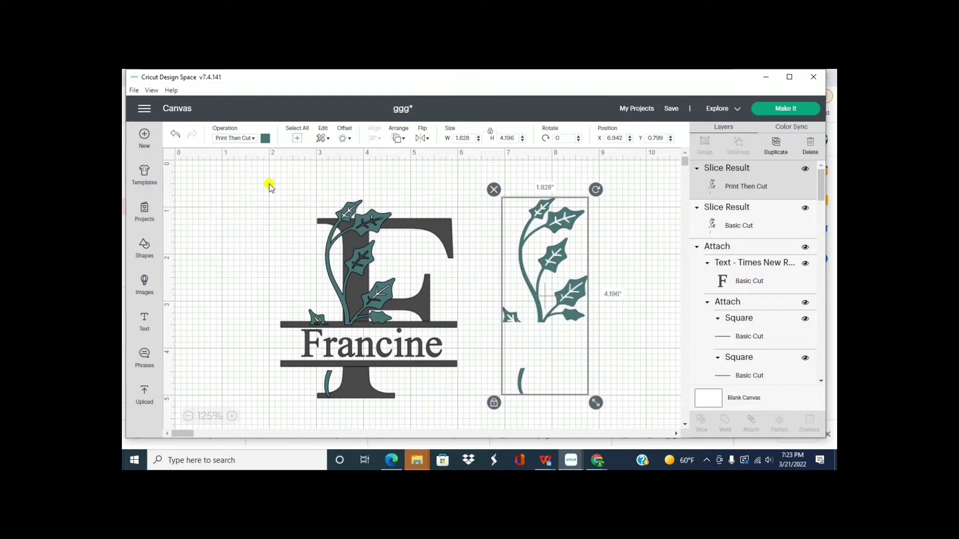
left_click(265, 139)
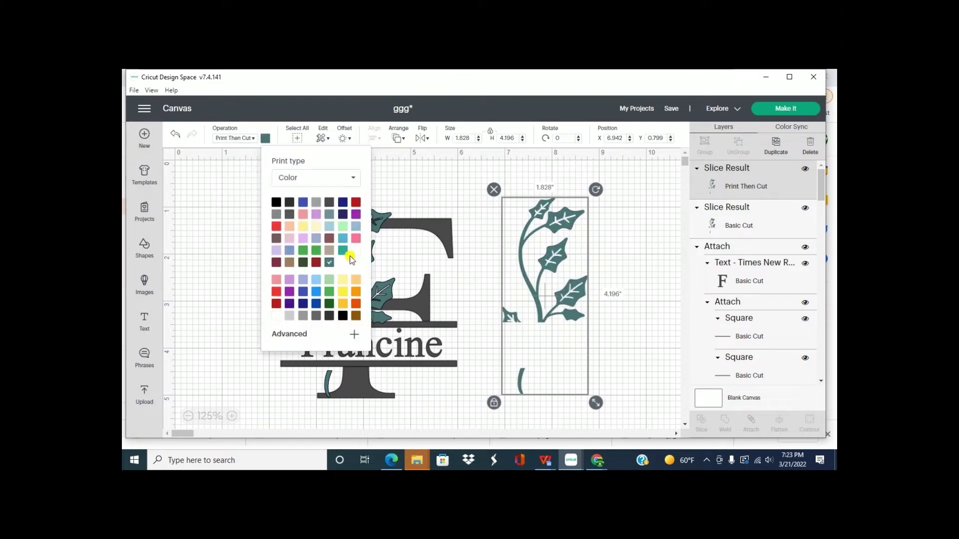
left_click(296, 185)
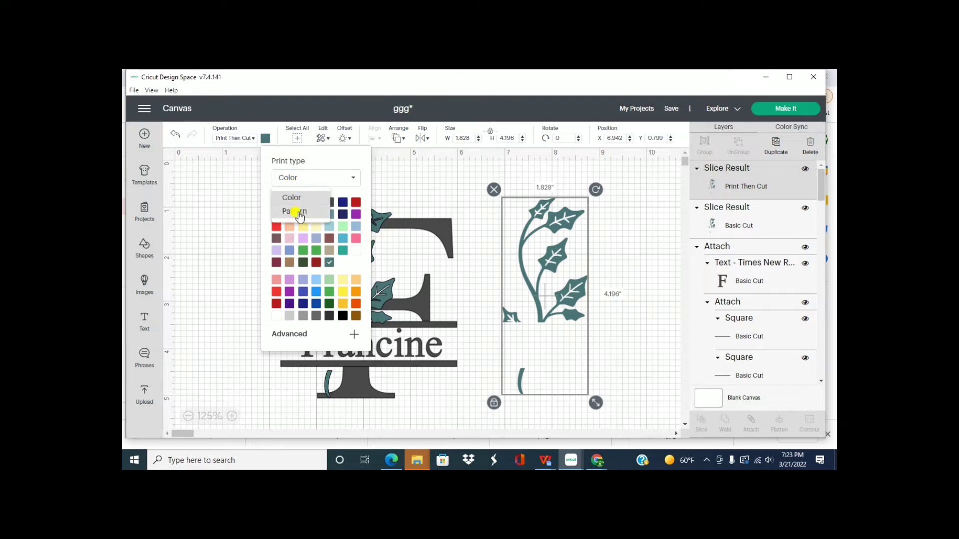
left_click(295, 212)
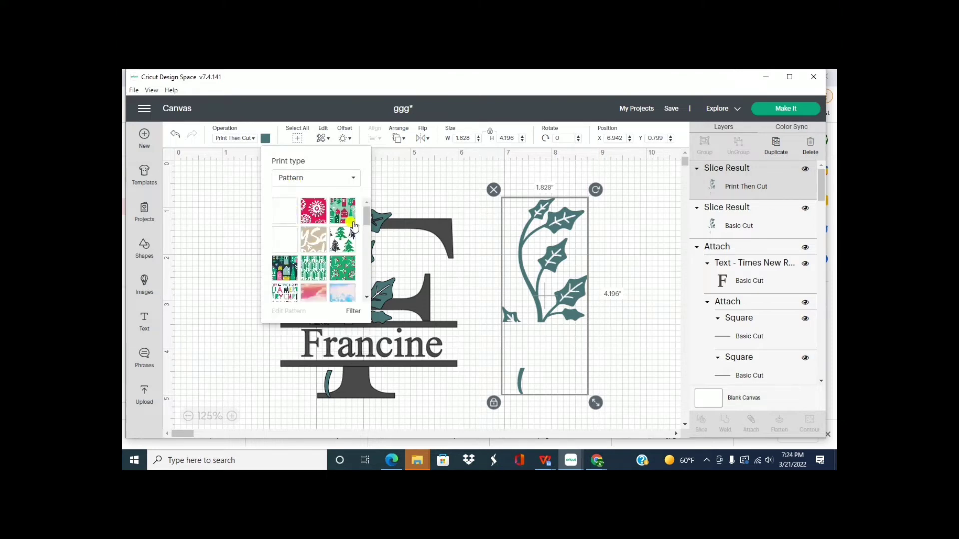
left_click_drag(366, 219, 368, 233)
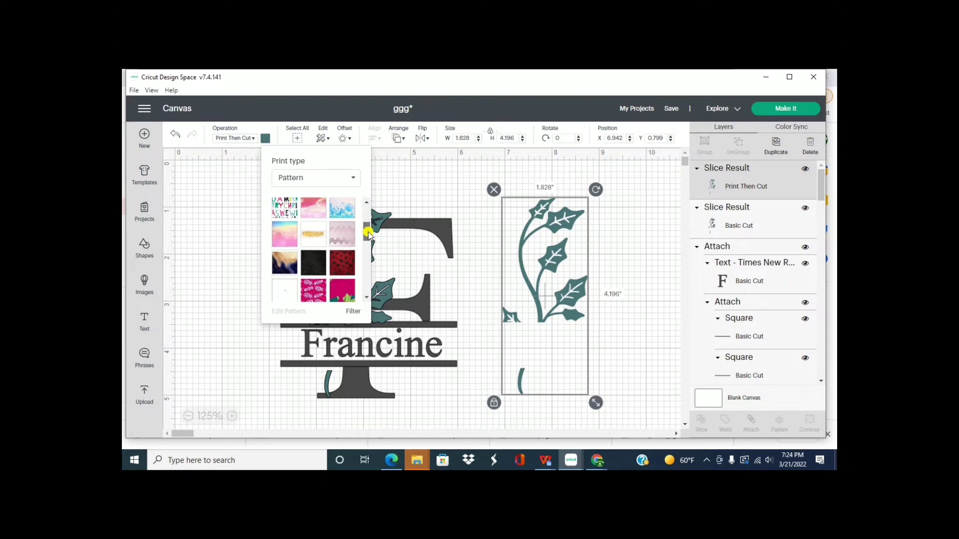
left_click(318, 211)
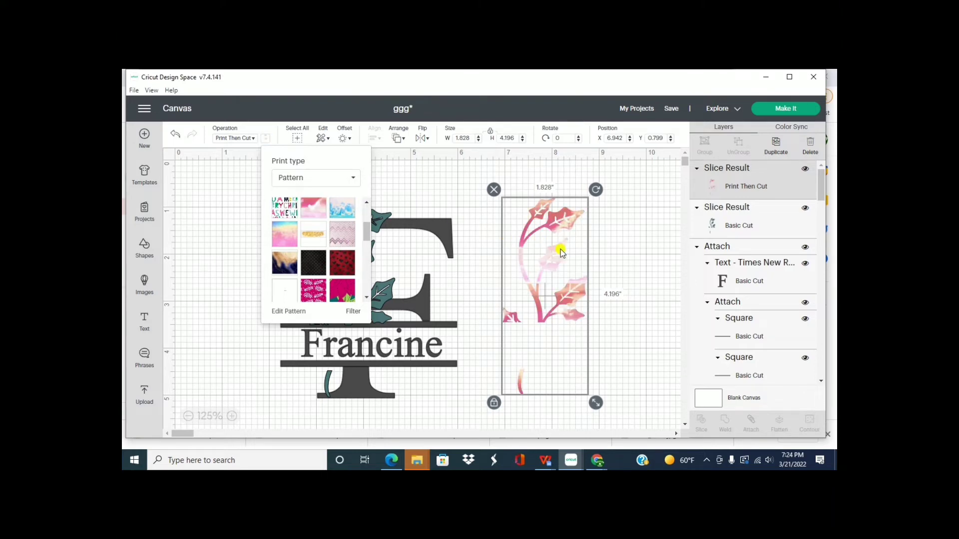
left_click(624, 243)
Nudge the green ivy left off the monogram and line the pink ivy up on the F's stem.
left_click(625, 244)
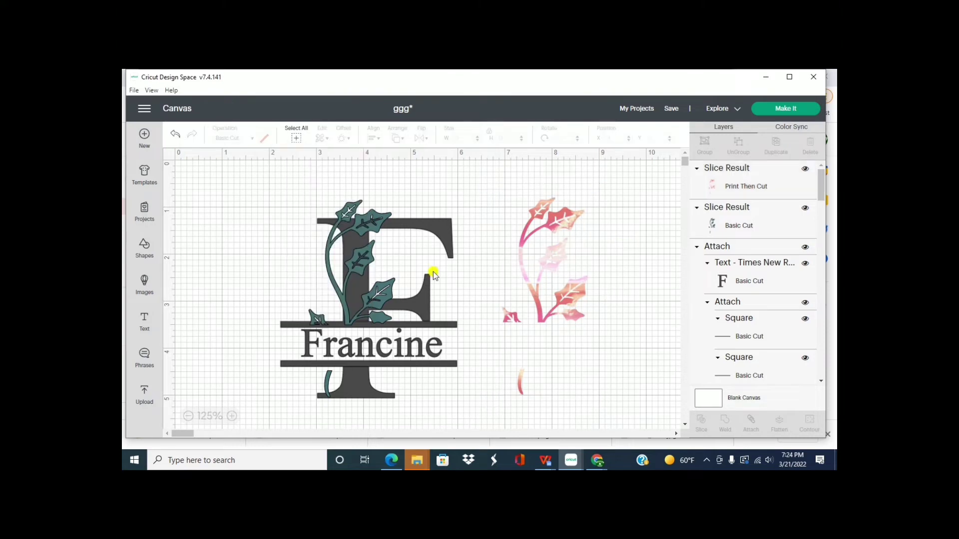
left_click(342, 268)
key("Left")
key("Left")
key("Left")
key("Left")
key("Left")
key("Left")
key("Left")
key("Left")
key("Left")
key("Left")
key("Left")
key("Left")
key("Left")
key("Left")
key("Left")
key("Left")
key("Left")
key("Left")
key("Left")
key("Left")
key("Right")
key("Right")
key("Right")
key("Right")
key("Right")
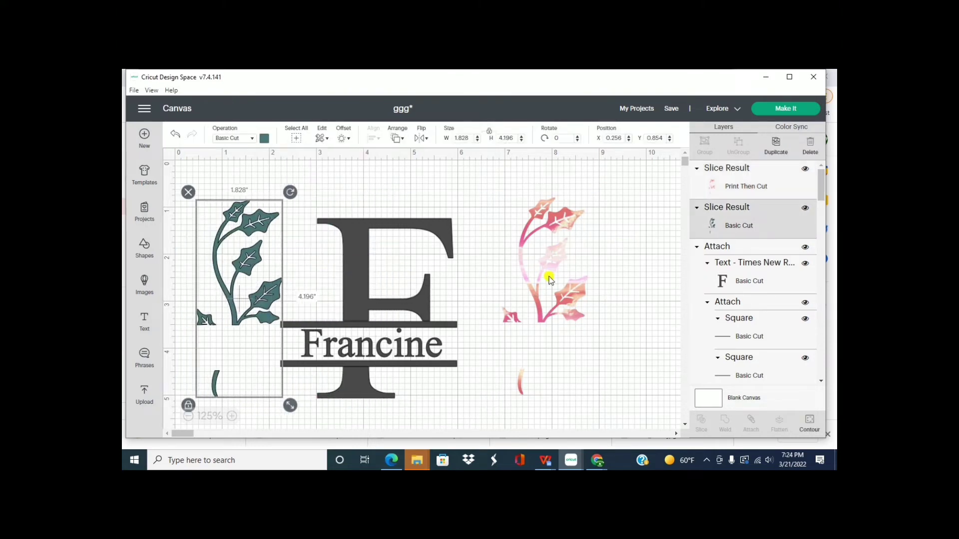
left_click(556, 281)
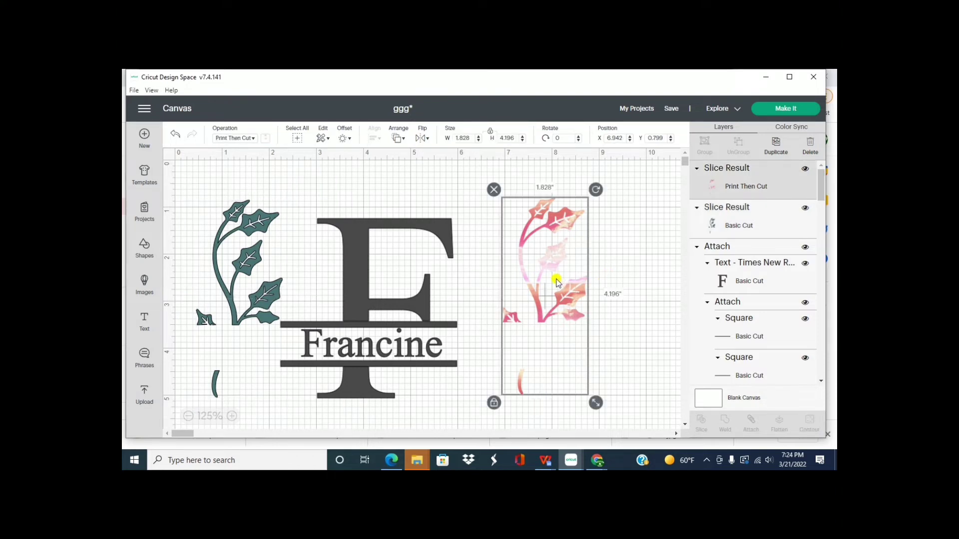
key("Left")
key("Left")
key("Left")
key("Left")
key("Left")
key("Left")
key("Left")
key("Left")
key("Left")
key("Left")
key("Left")
key("Left")
key("Left")
key("Left")
key("Left")
key("Left")
key("Left")
key("Left")
key("Left")
key("Left")
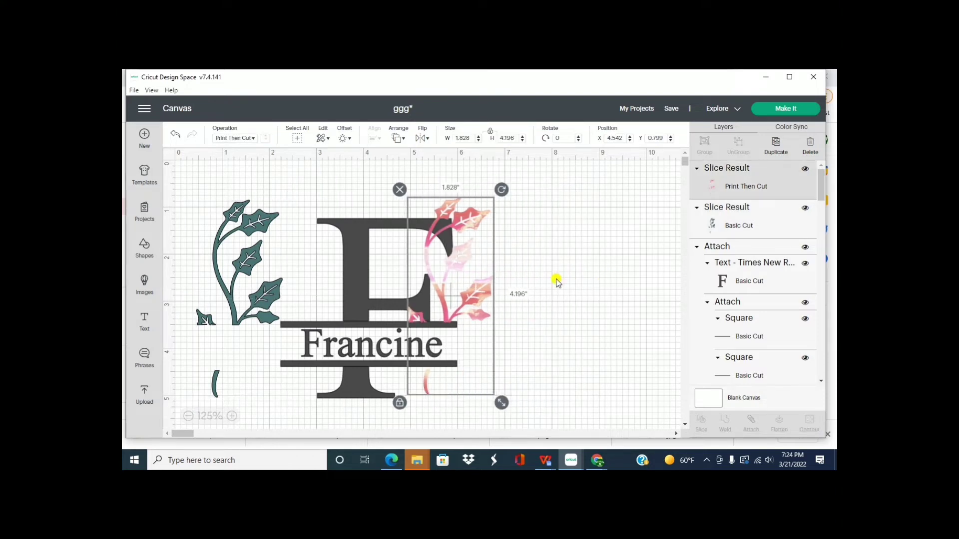
key("Left")
key("Left")
key("Left")
key("Left")
key("Left")
key("Left")
key("Left")
key("Left")
key("Left")
key("Left")
key("Left")
key("Left")
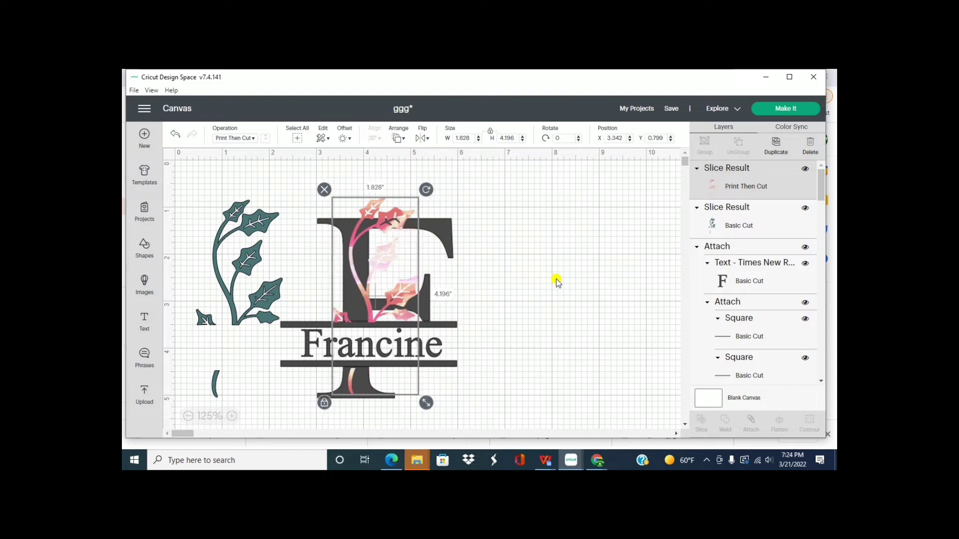
key("Left")
key("Left")
key("Left")
key("Left")
key("Left")
key("Left")
key("Left")
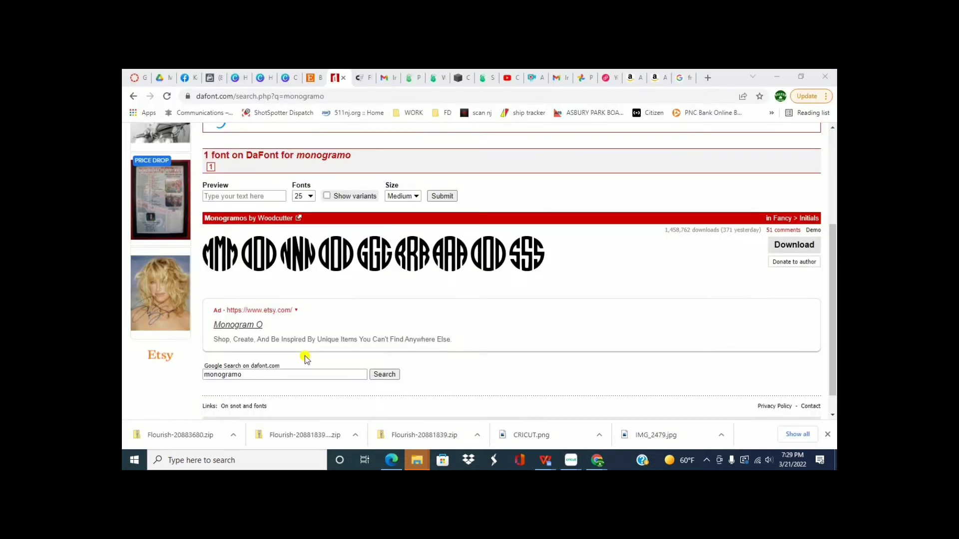
Open the Monogramos font page from the DaFont results.
left_click(512, 300)
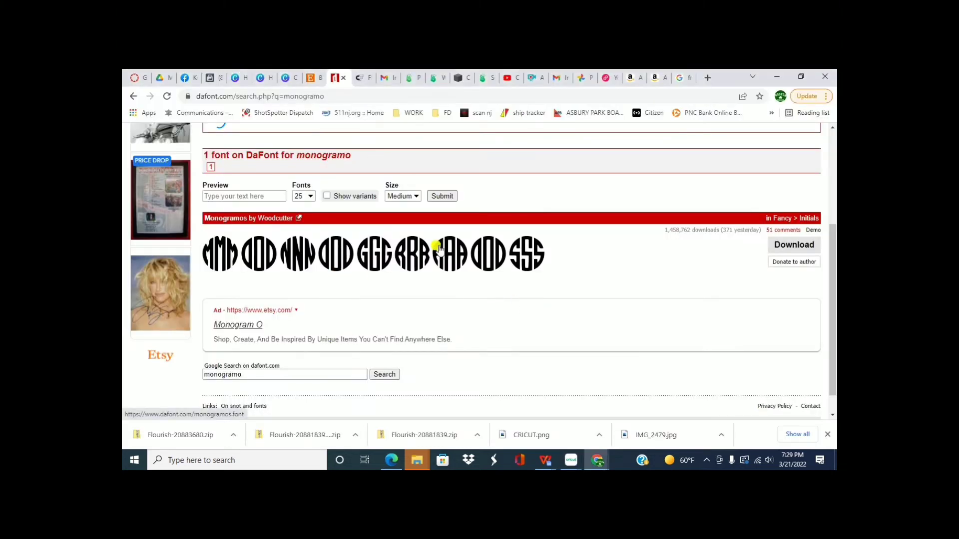
left_click(248, 253)
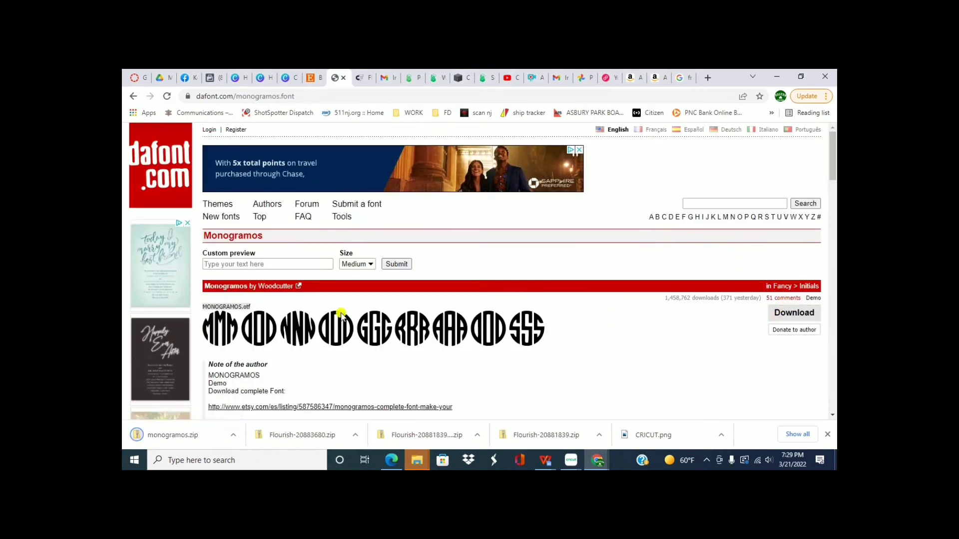
Install the MONOGRAMOS font from monogramos.zip and return to the Cricut canvas.
left_click(170, 436)
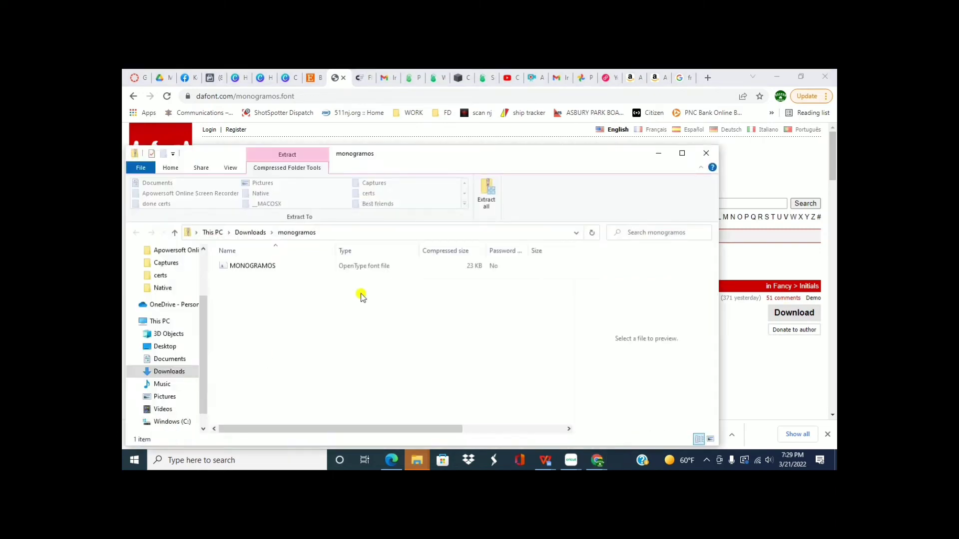
double_click(349, 266)
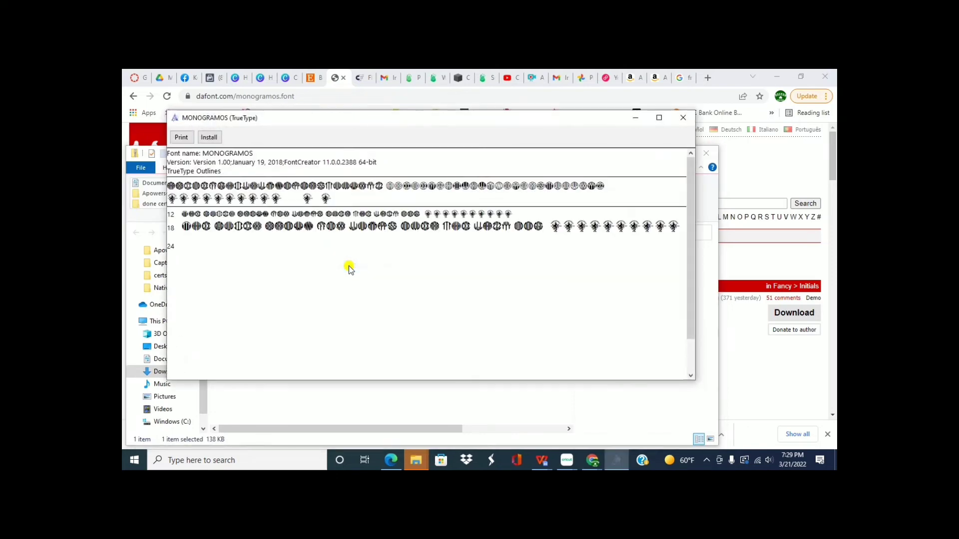
left_click(210, 138)
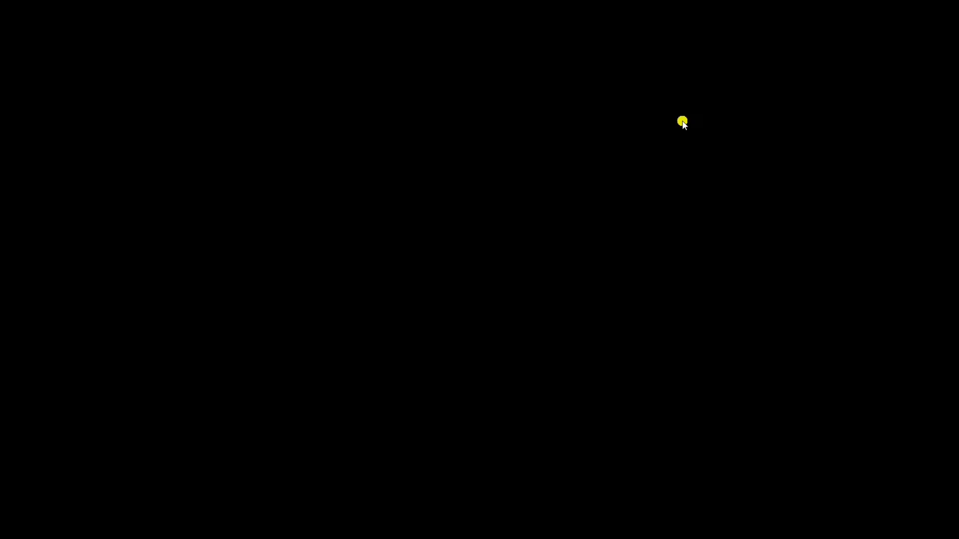
left_click(682, 120)
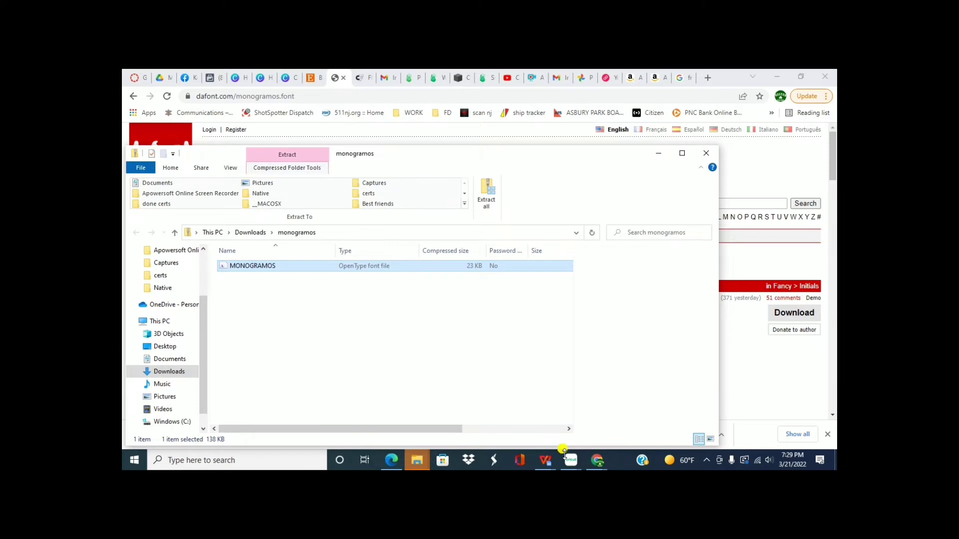
left_click(707, 461)
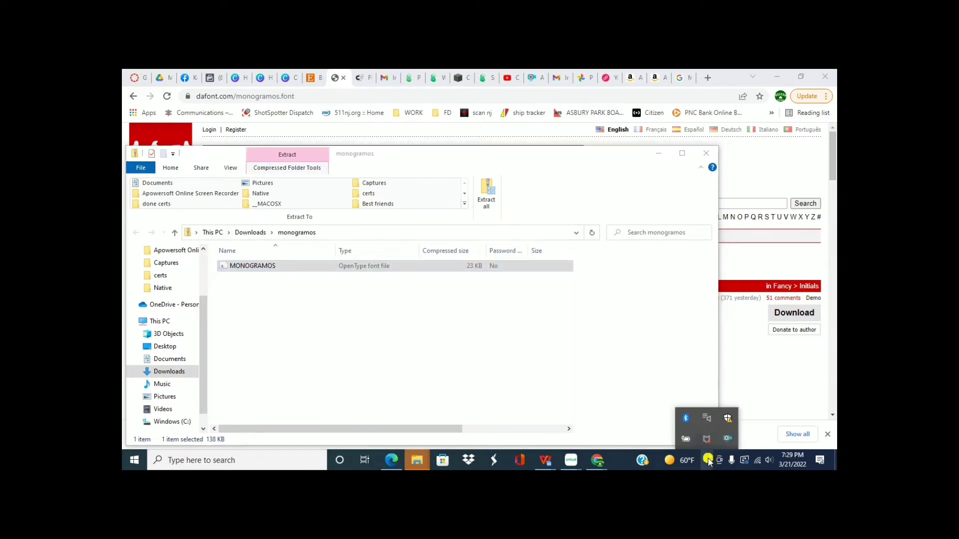
right_click(728, 438)
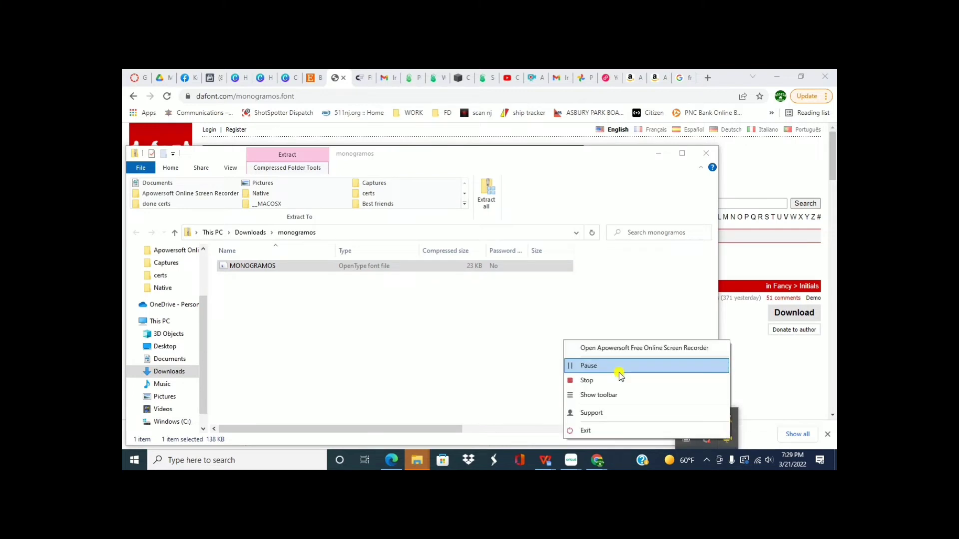
left_click(589, 365)
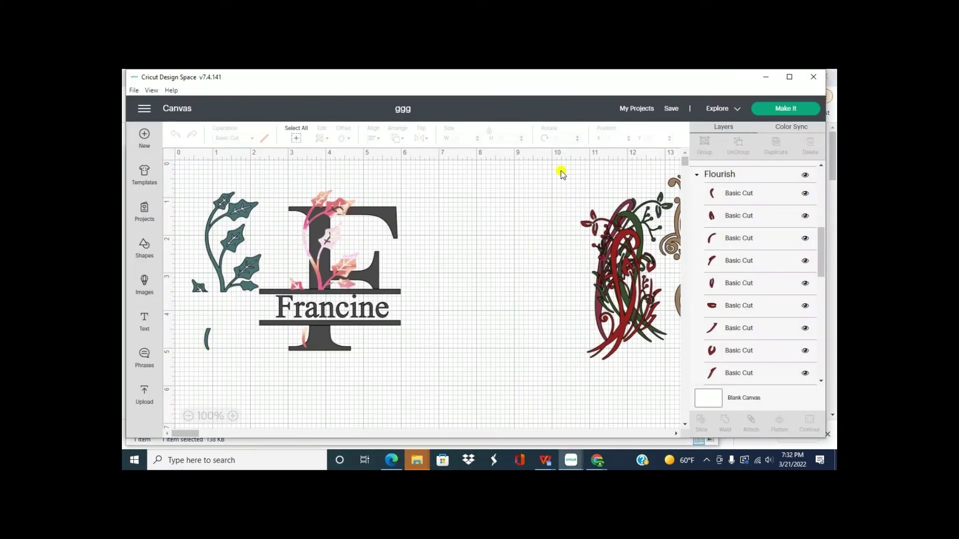
Group and hide the flourish artwork, then hide the green ivy.
left_click_drag(562, 172, 730, 392)
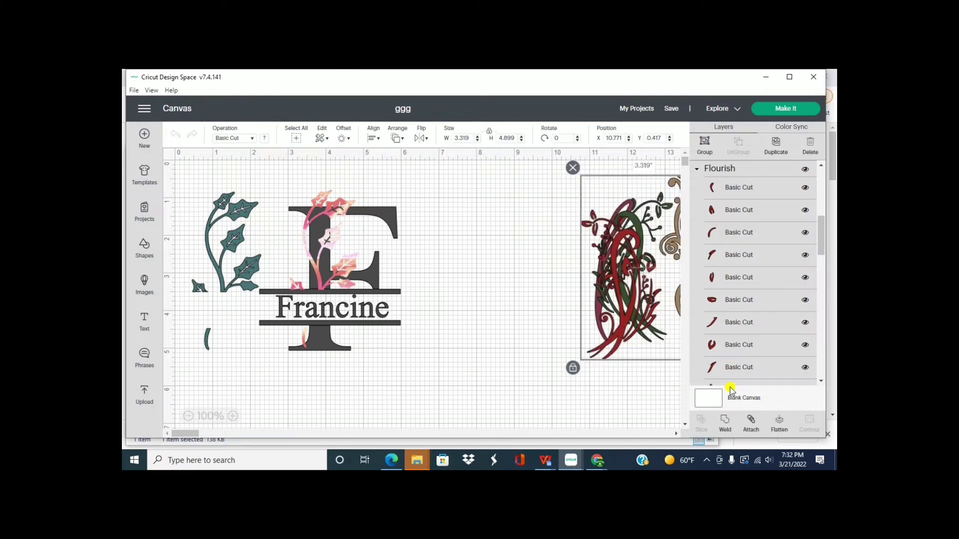
left_click(705, 142)
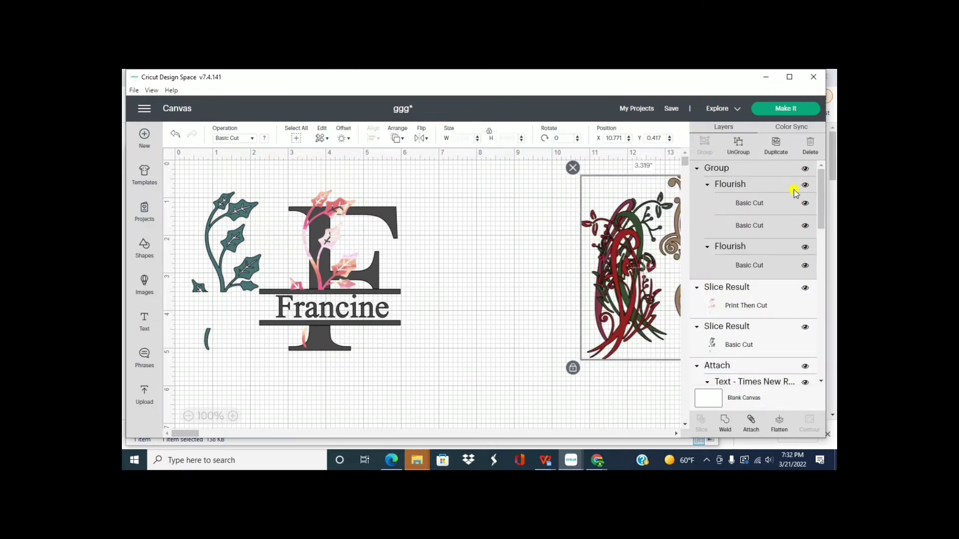
left_click(805, 170)
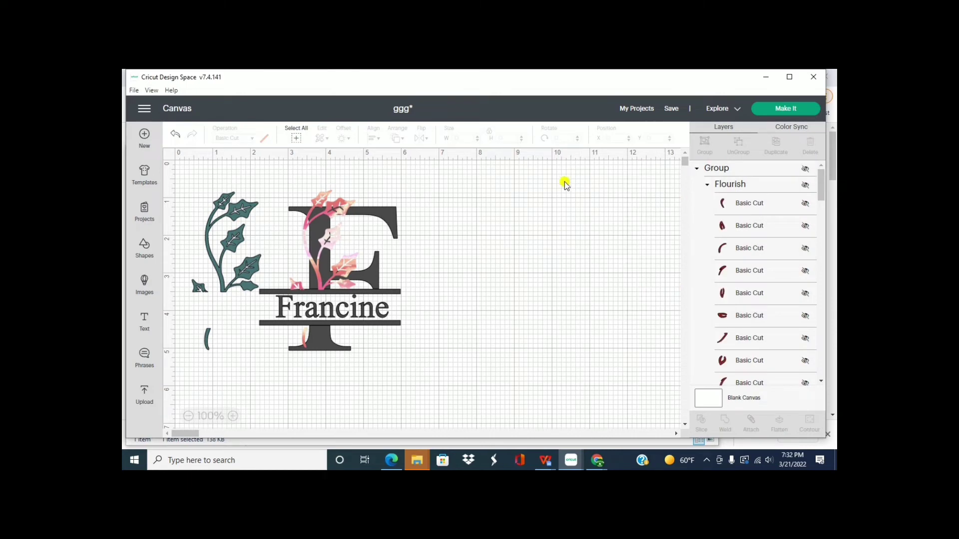
left_click_drag(232, 249, 544, 291)
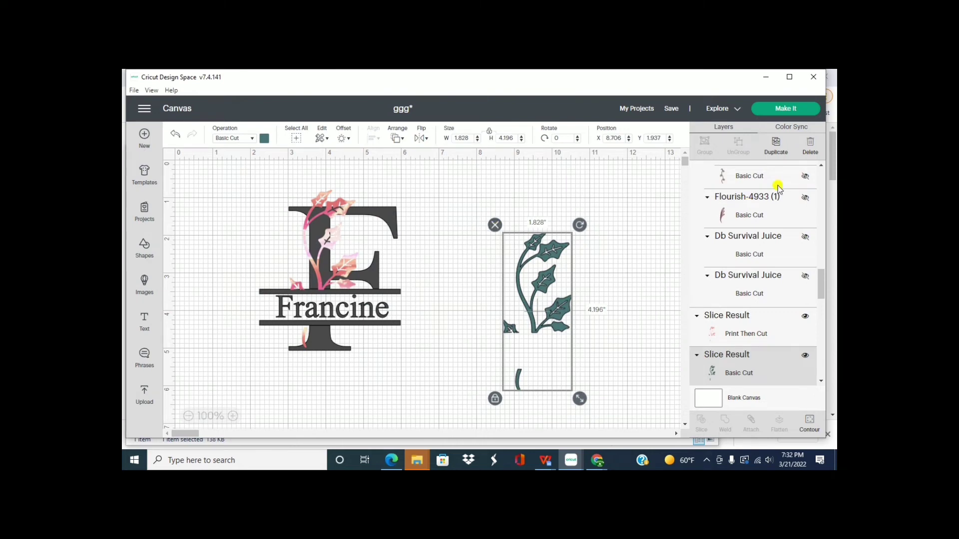
left_click(805, 355)
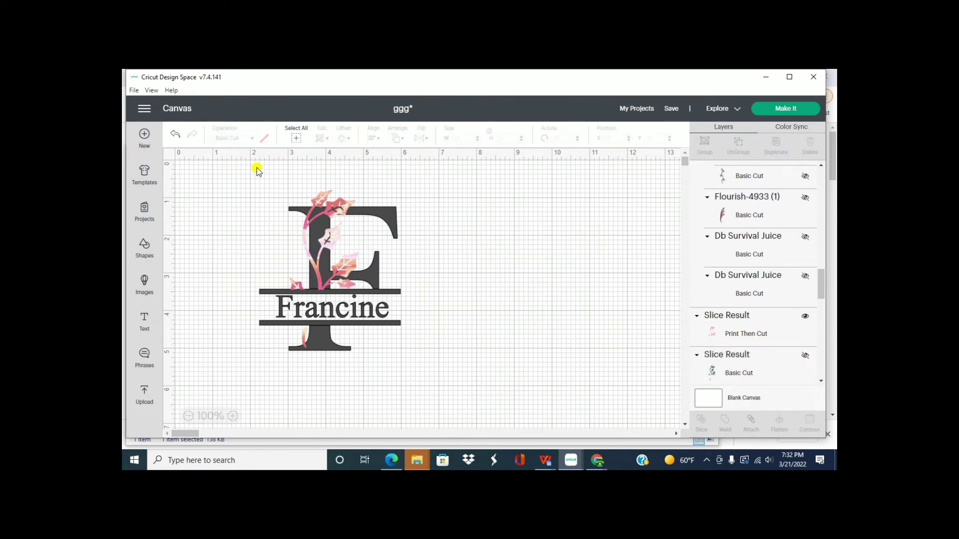
Group the Francine monogram and move it to the canvas's right edge.
left_click_drag(256, 171, 398, 370)
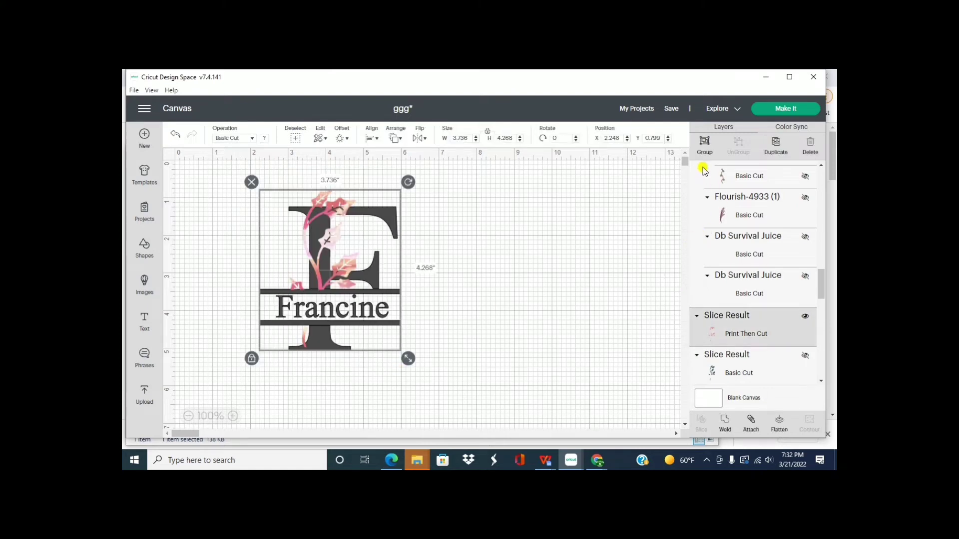
left_click(716, 143)
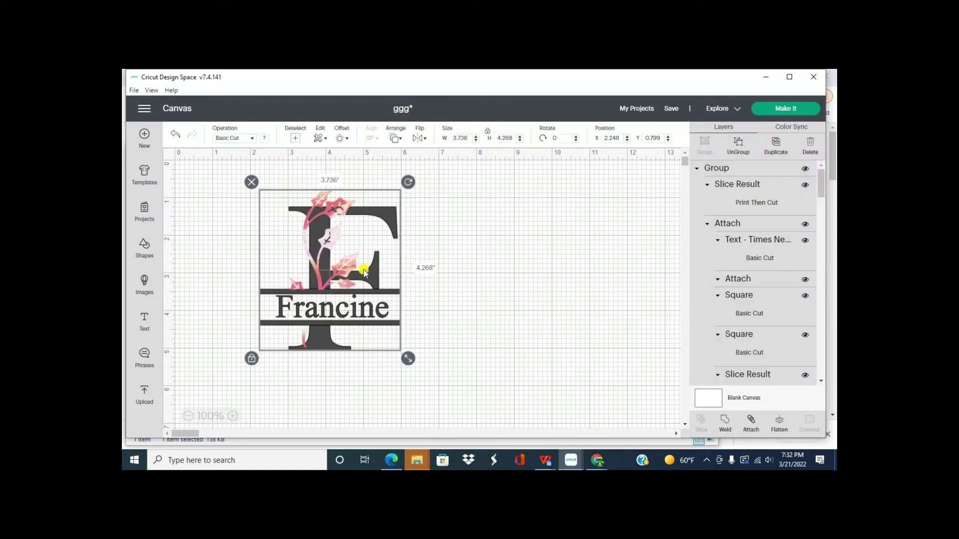
left_click_drag(363, 271, 660, 290)
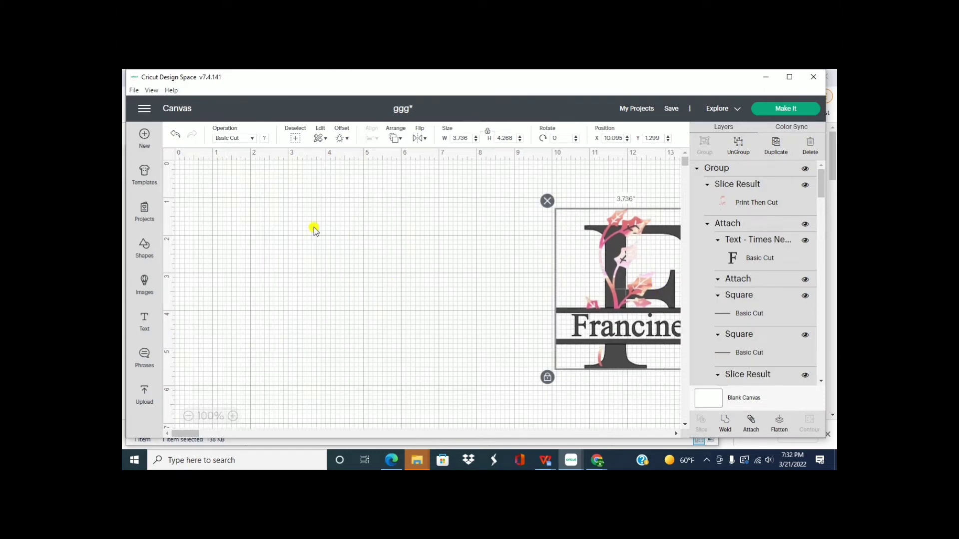
Add a 'T' text in the MONOGRAMOS system font and place it mid-canvas.
left_click(144, 320)
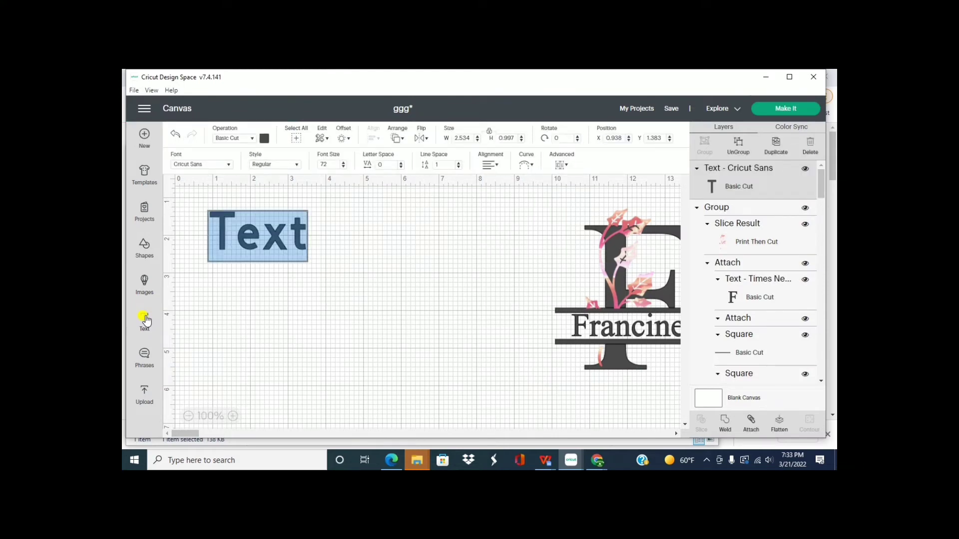
type("T")
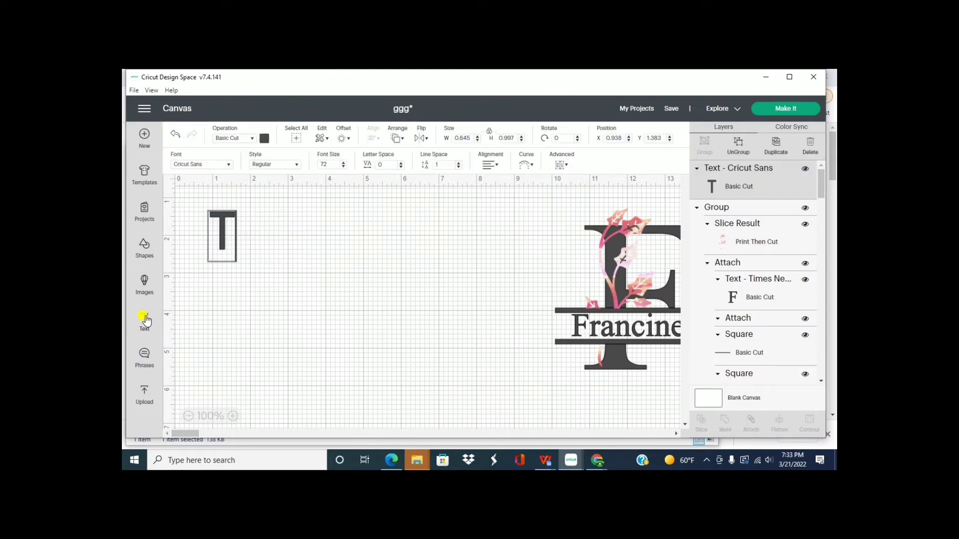
left_click(214, 167)
left_click(363, 140)
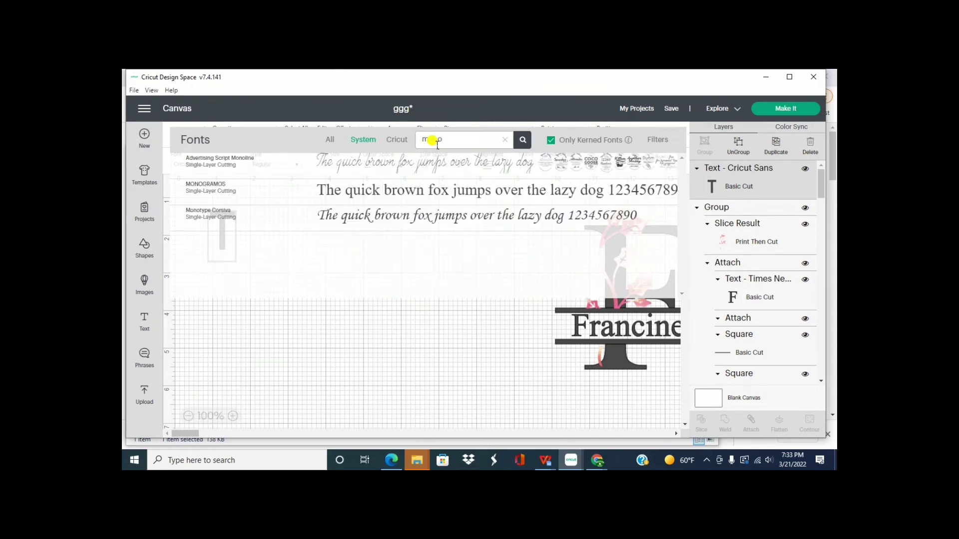
left_click(362, 191)
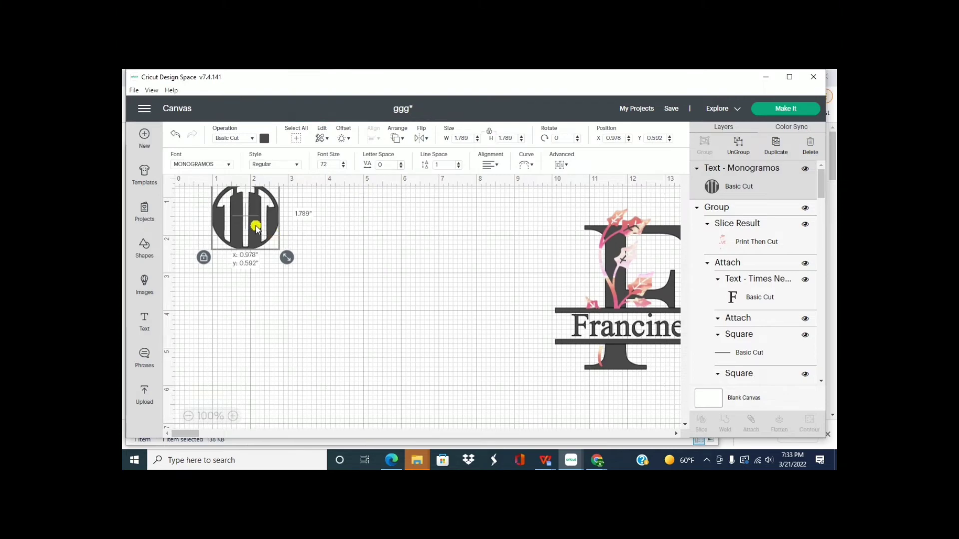
left_click_drag(235, 230, 379, 289)
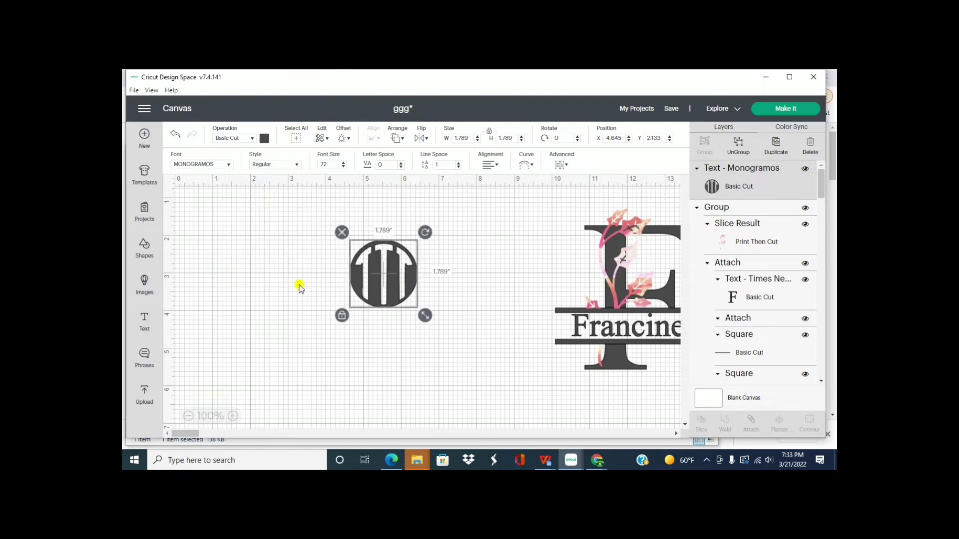
Add two more MONOGRAMOS text boxes for the B and G monograms.
left_click(145, 320)
type("TTT EEE XXX TTT")
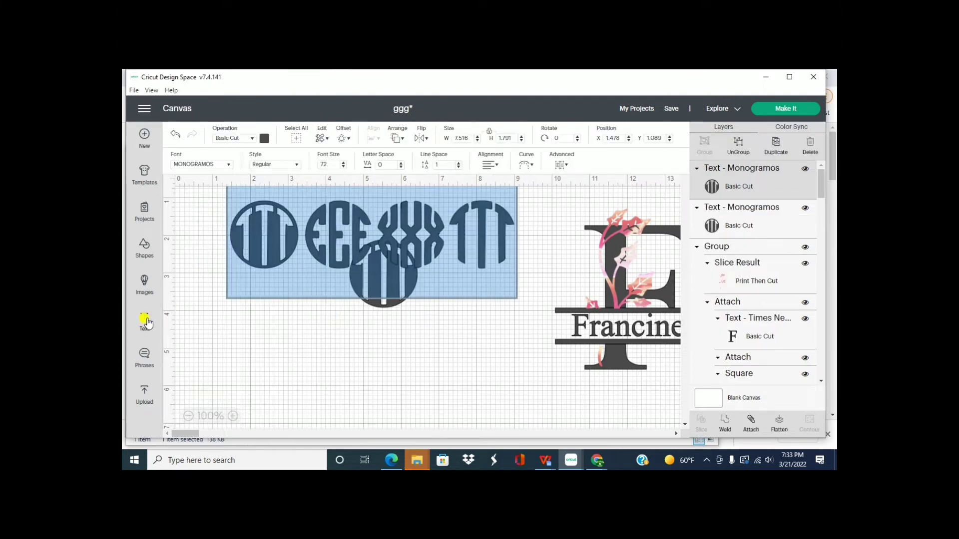
type("B")
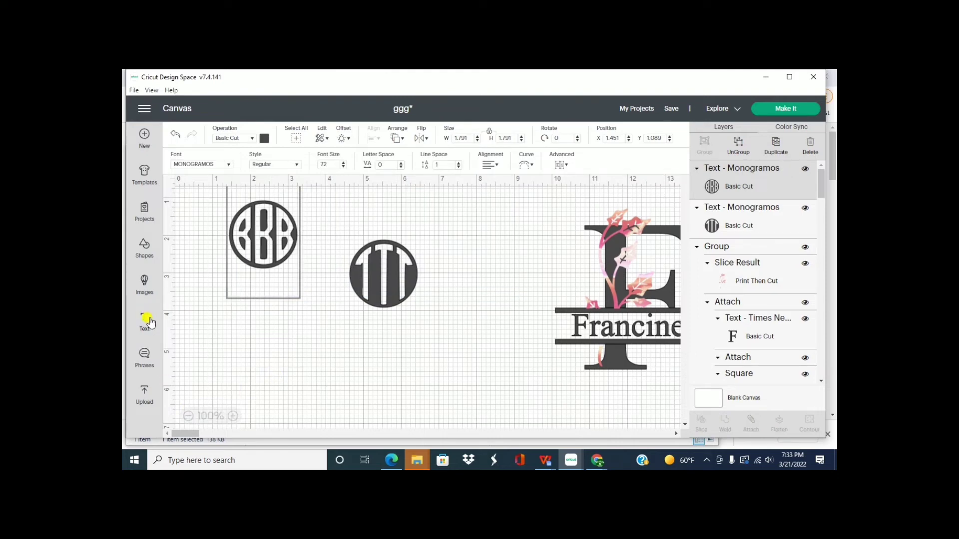
left_click(145, 319)
type("T")
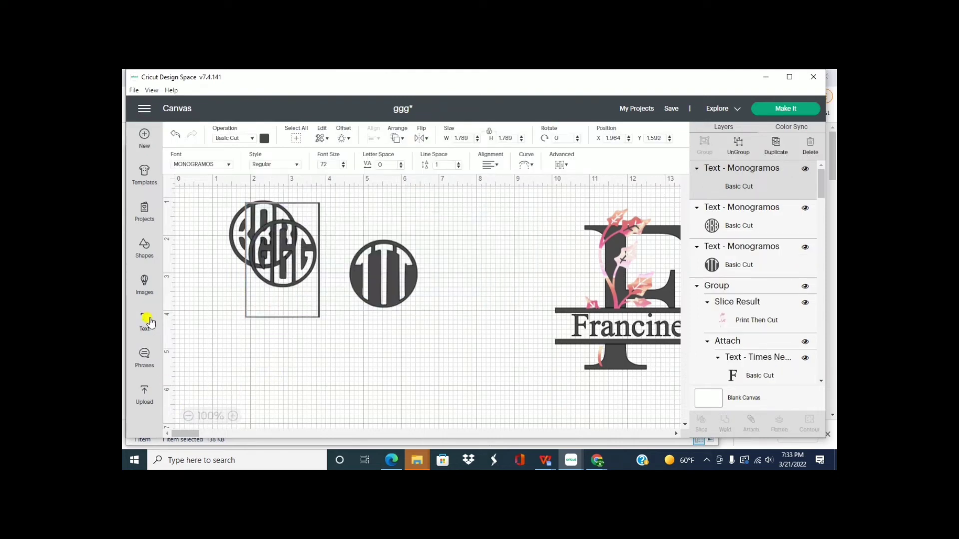
left_click(349, 368)
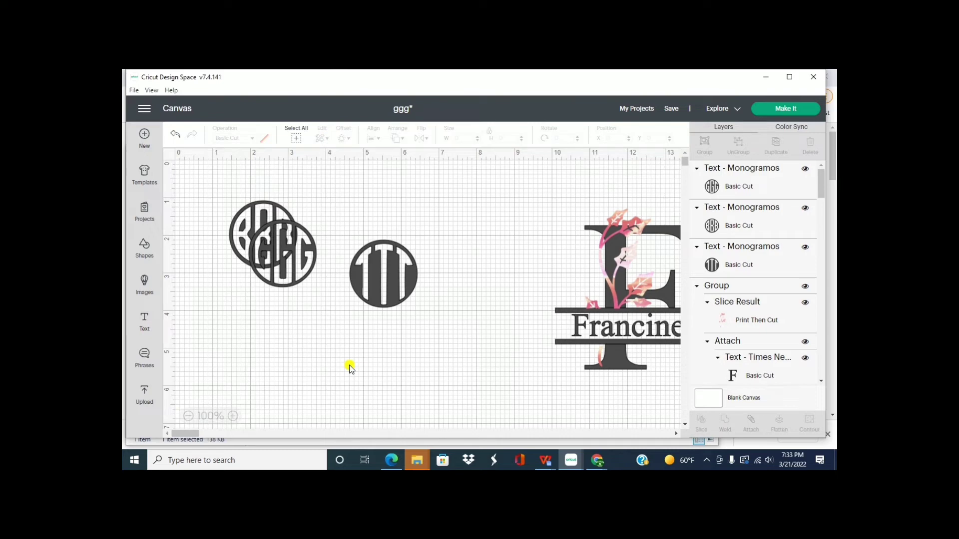
Spread the three monograms apart and ungroup the TTT text.
left_click_drag(397, 275, 448, 254)
left_click_drag(311, 269, 324, 330)
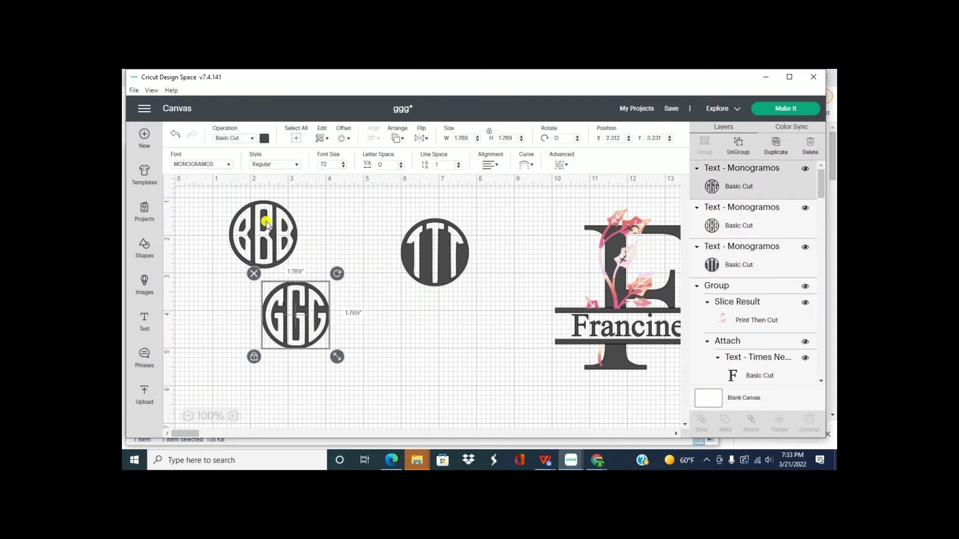
left_click_drag(265, 223, 364, 222)
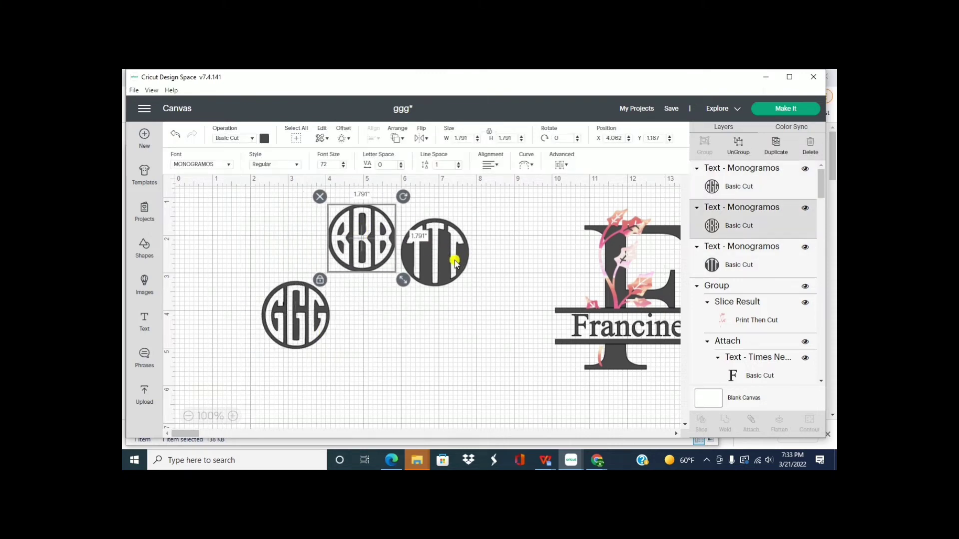
left_click(454, 262)
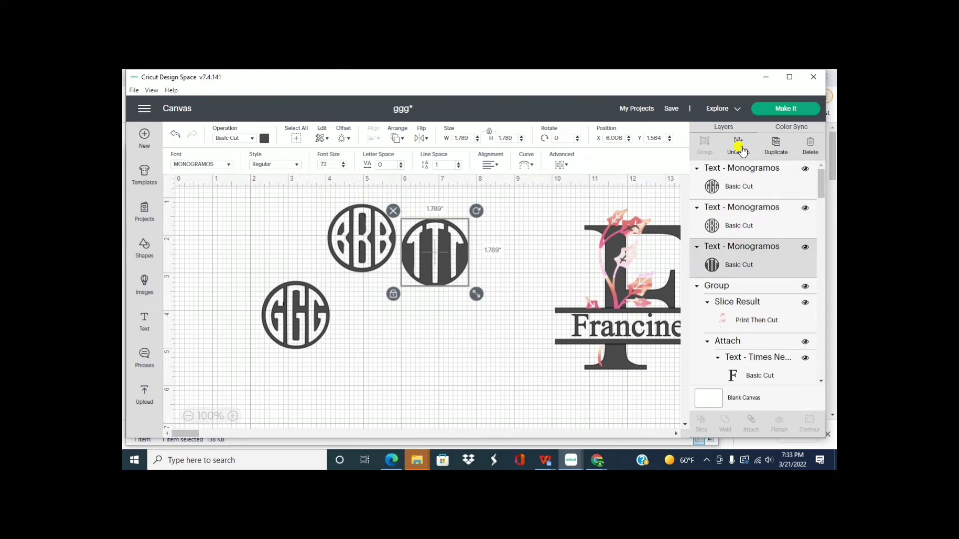
left_click(740, 150)
left_click(451, 263)
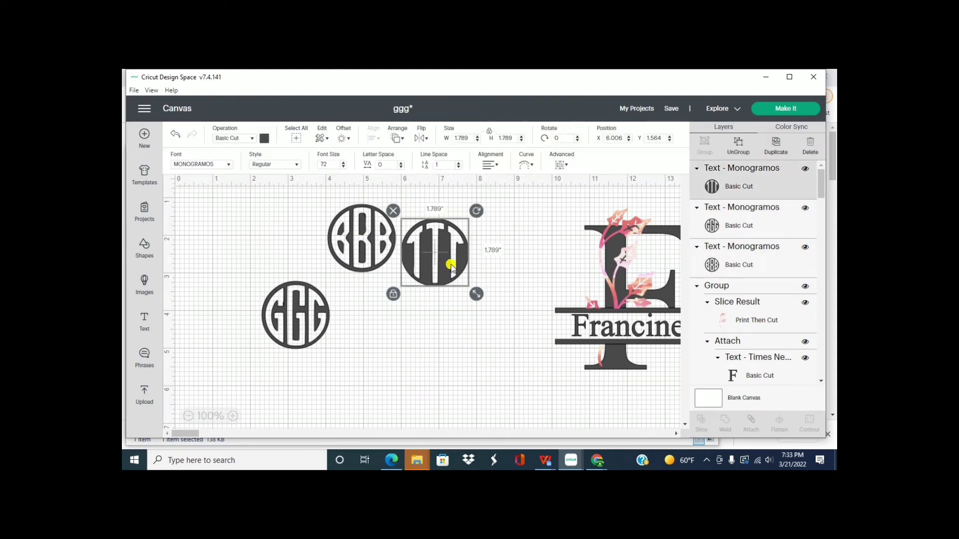
left_click_drag(451, 266, 464, 268)
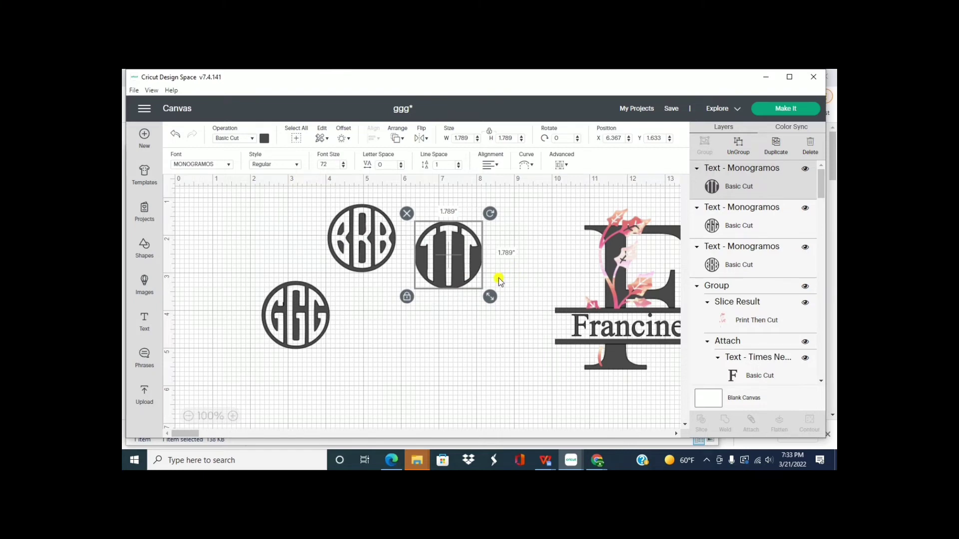
Arrange TTT, BBB and GGG side by side in one row.
left_click(368, 251)
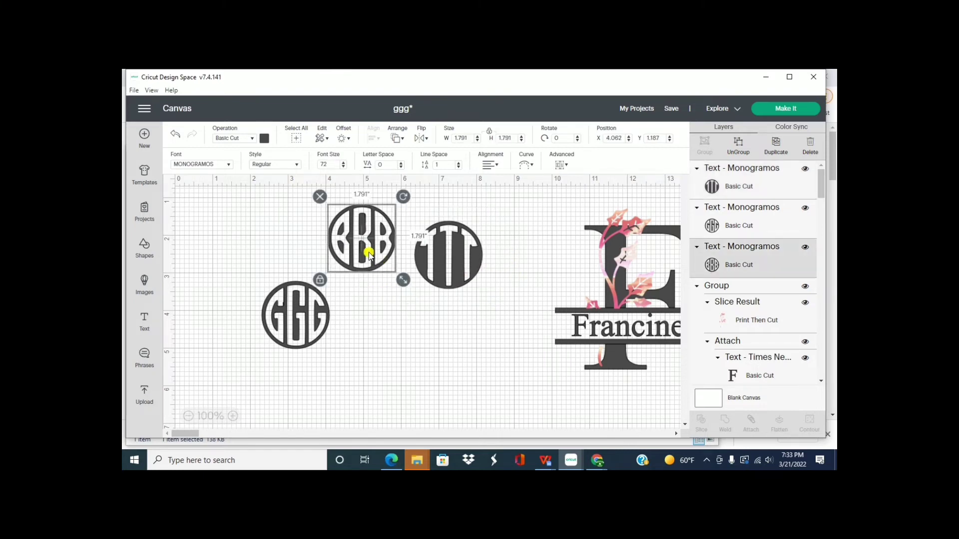
left_click(301, 297)
left_click_drag(285, 276, 273, 232)
left_click_drag(451, 262, 295, 333)
left_click_drag(372, 251, 389, 334)
left_click_drag(286, 241, 489, 321)
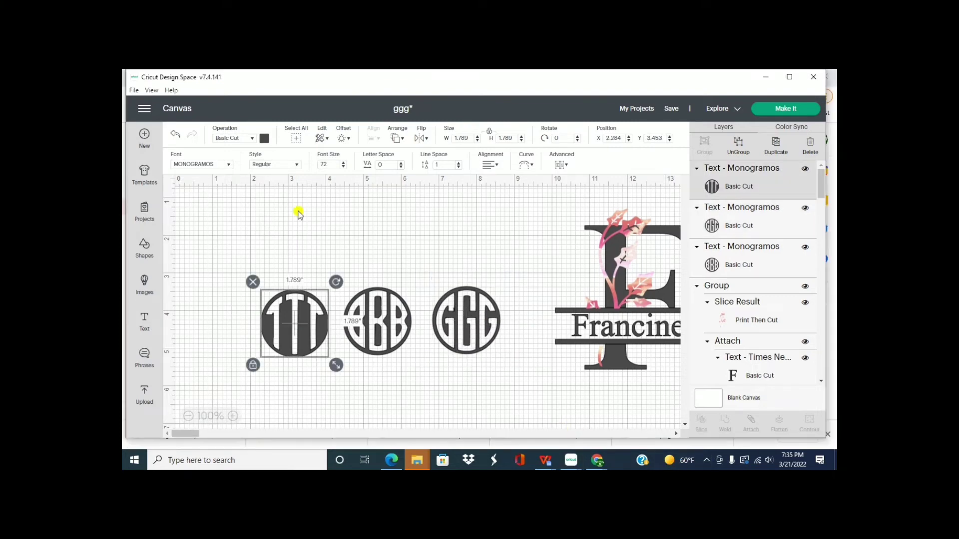
left_click(175, 272)
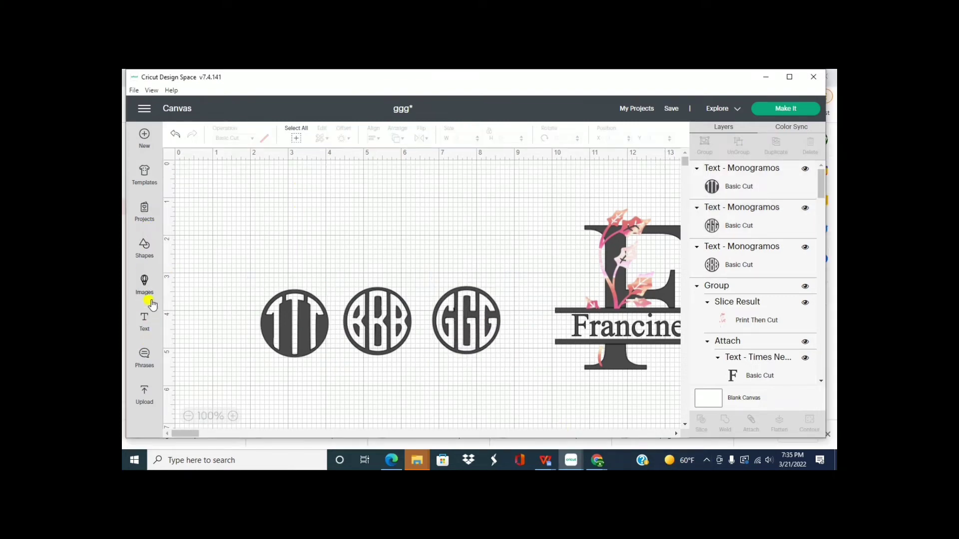
Add a square from Shapes and duplicate it to make four 2-inch squares.
left_click(144, 248)
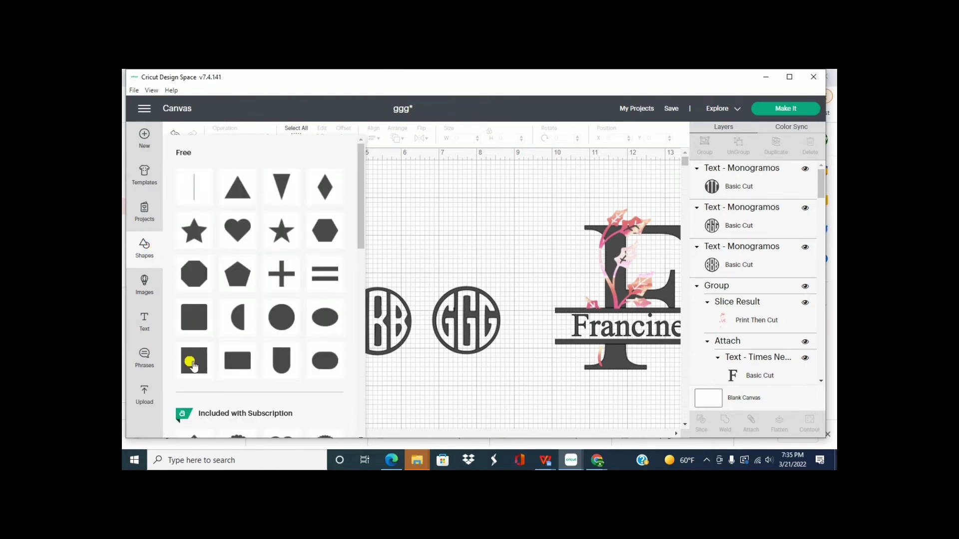
left_click(194, 362)
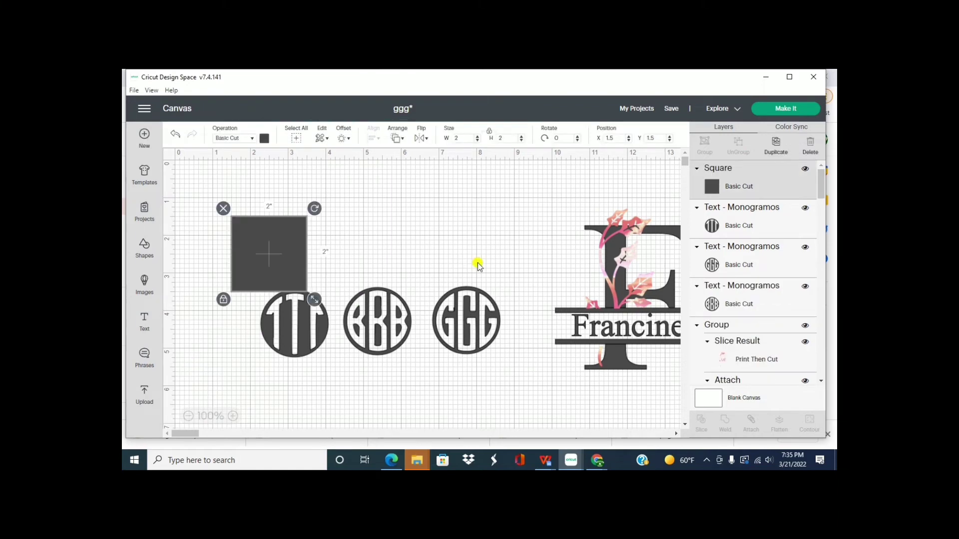
left_click(776, 146)
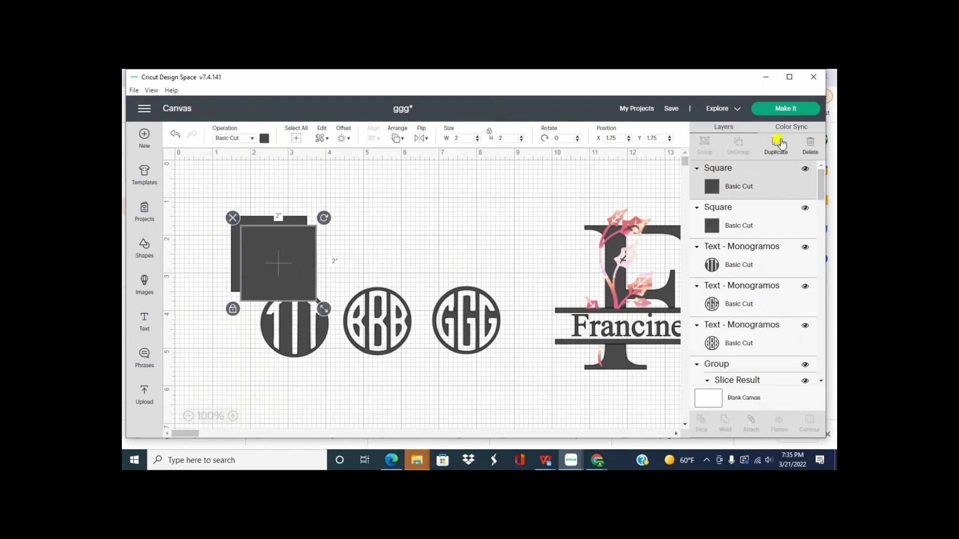
left_click(781, 146)
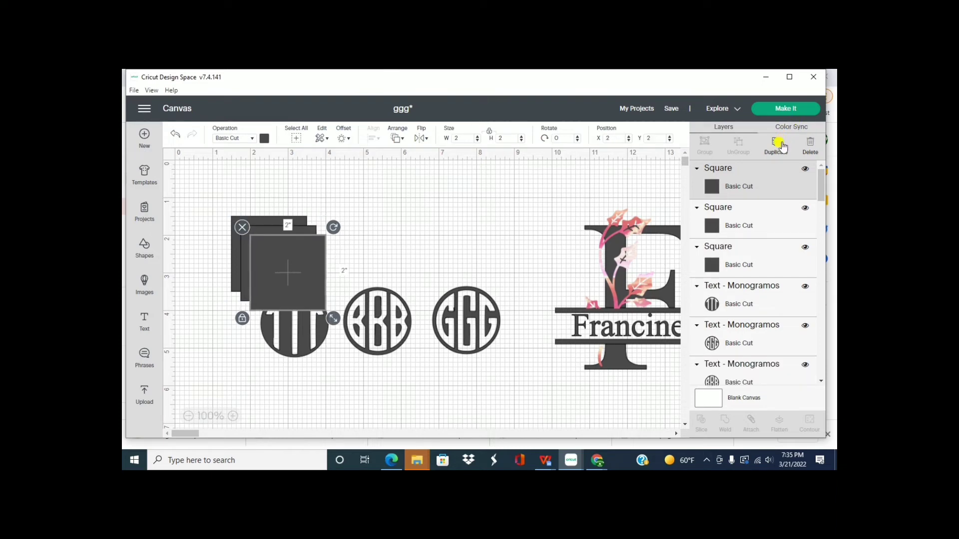
left_click(781, 146)
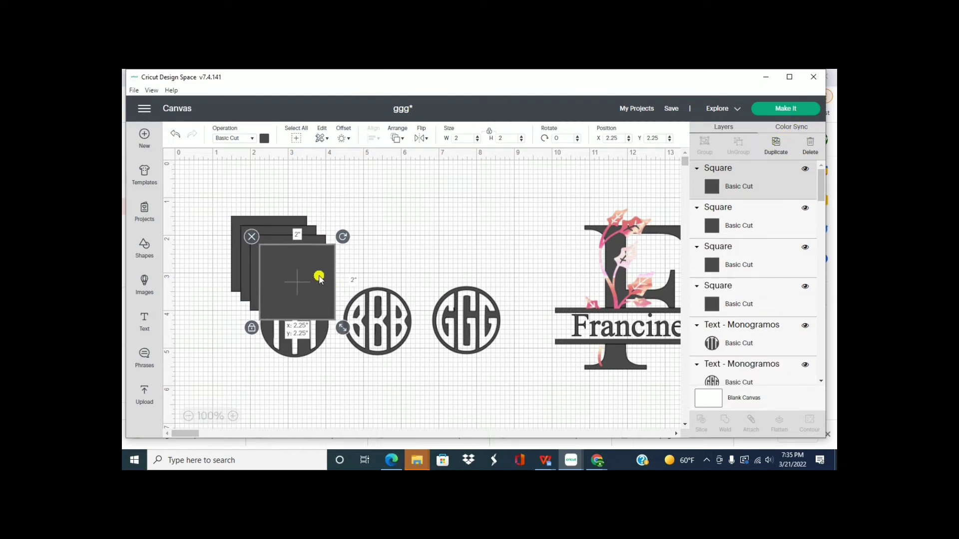
Line three squares up near Francine, cover TTT's right part with one, and move BBB onto GGG.
left_click_drag(321, 273, 564, 236)
left_click_drag(289, 268, 494, 211)
left_click(304, 265)
left_click_drag(304, 265, 512, 212)
left_click(280, 270)
left_click_drag(280, 270, 325, 256)
left_click_drag(286, 345, 237, 366)
left_click_drag(357, 343, 463, 327)
left_click_drag(304, 263, 265, 368)
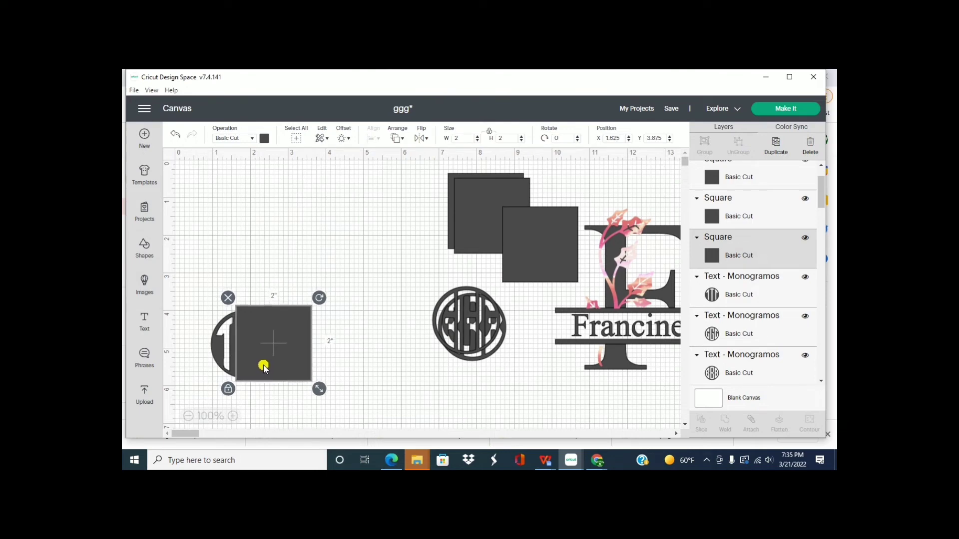
Slice the TTT monogram with the square and delete the leftover square piece.
left_click(216, 358, "shift")
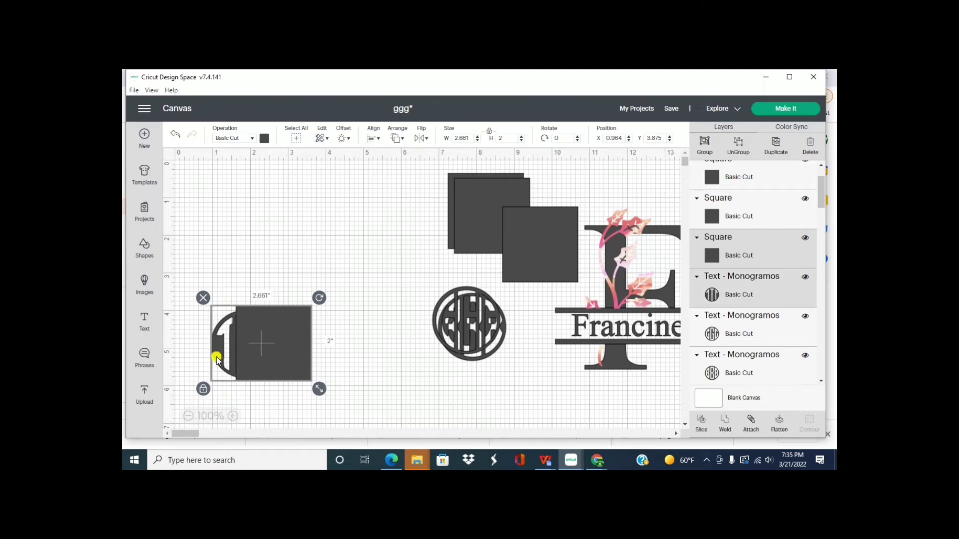
left_click(701, 423)
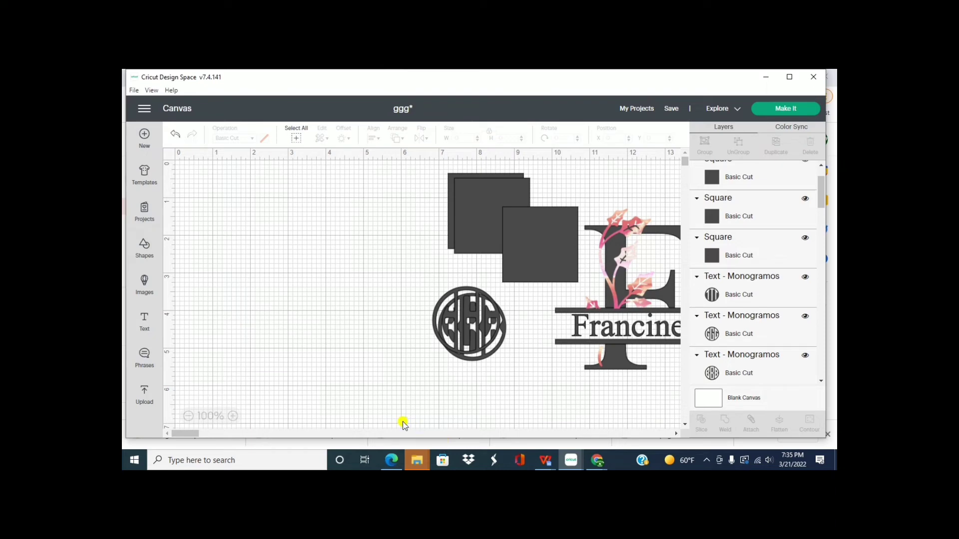
left_click_drag(297, 373, 355, 365)
left_click(280, 288)
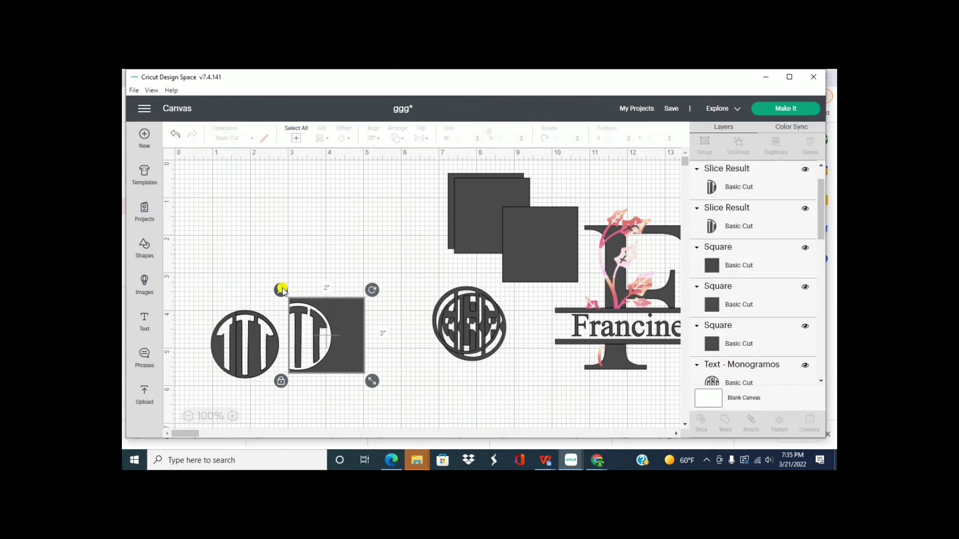
Delete the extra circle pieces, keep the left TTT half, and separate GGG from BBB.
left_click(261, 335)
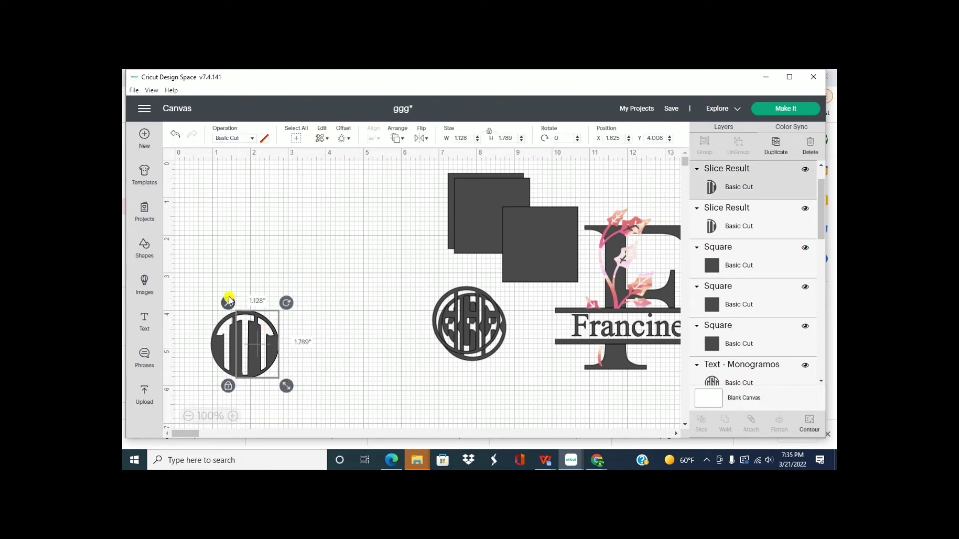
left_click(229, 301)
left_click(265, 336)
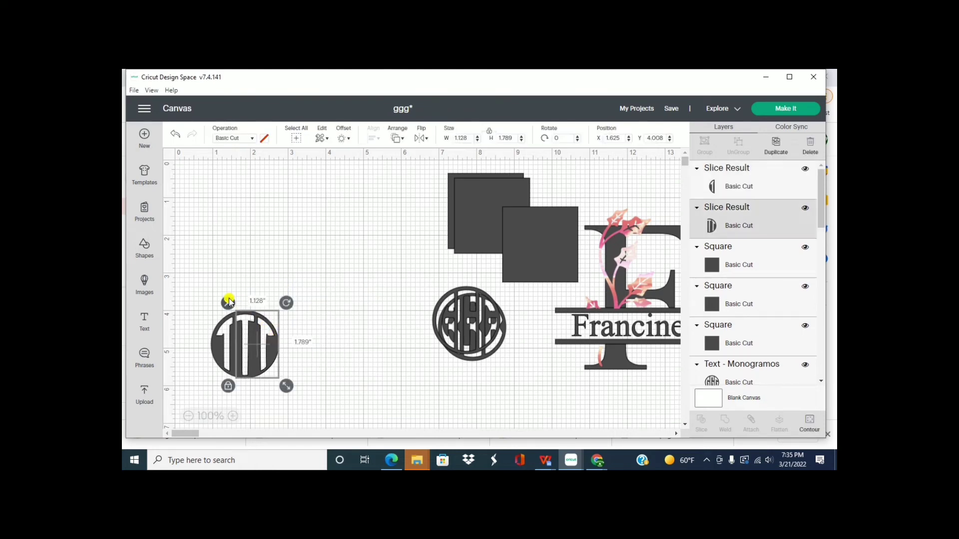
left_click(228, 301)
left_click(223, 336)
left_click_drag(223, 336, 328, 261)
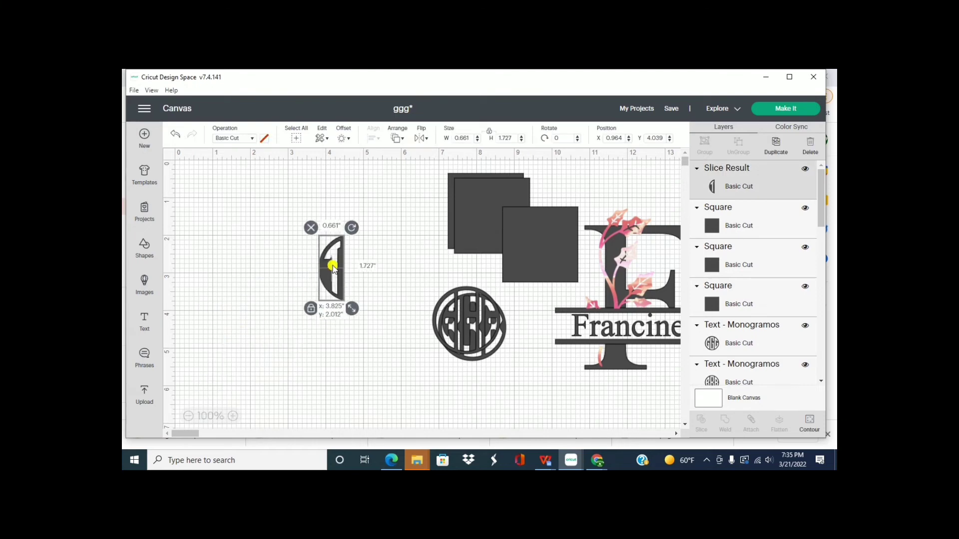
left_click_drag(453, 315, 279, 363)
left_click_drag(473, 332, 409, 344)
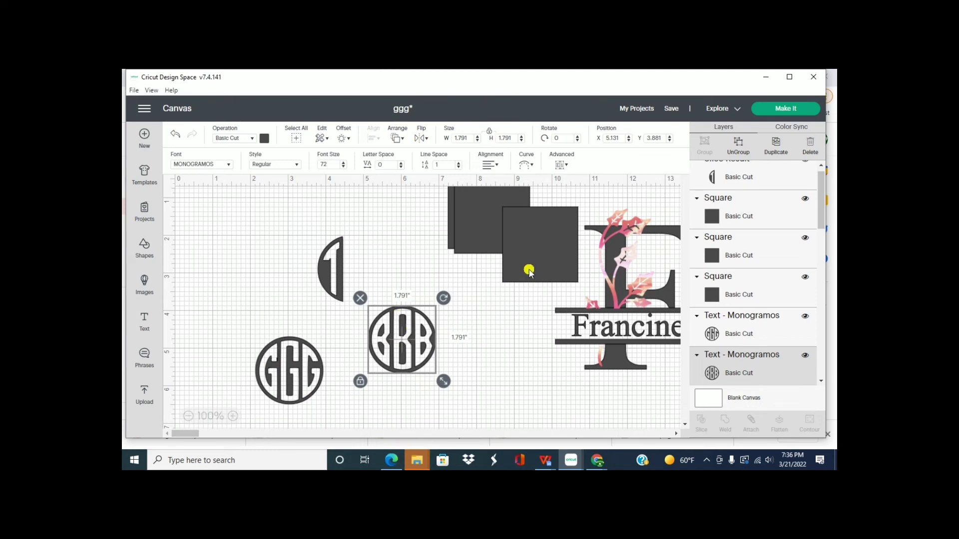
Slice the BBB monogram with a square, then slice the resulting BB piece with that square again.
left_click_drag(529, 271, 440, 368)
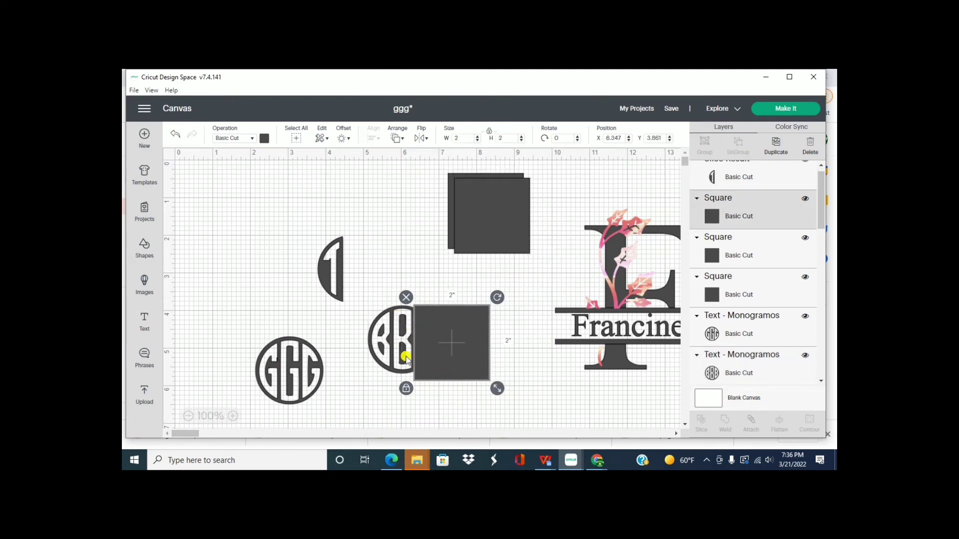
left_click(396, 343, "shift")
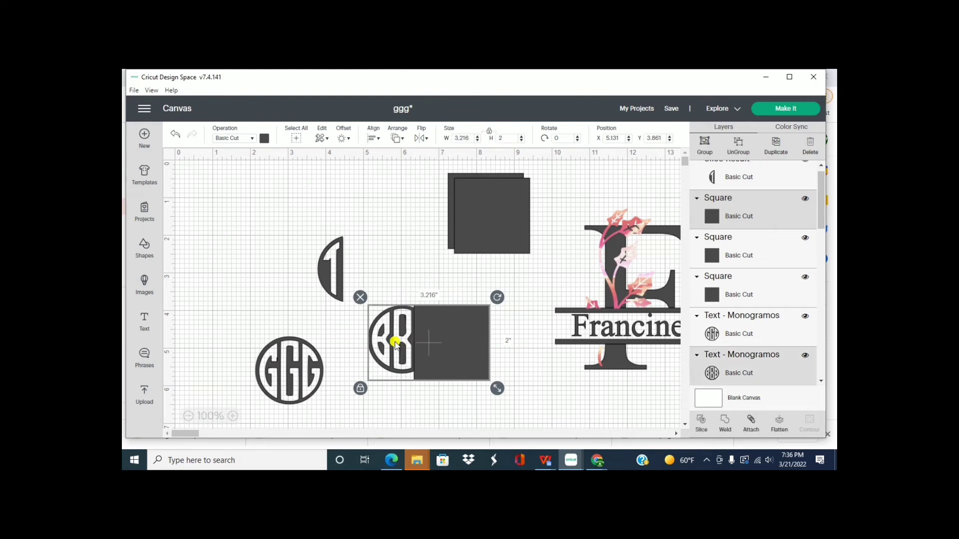
left_click(706, 425)
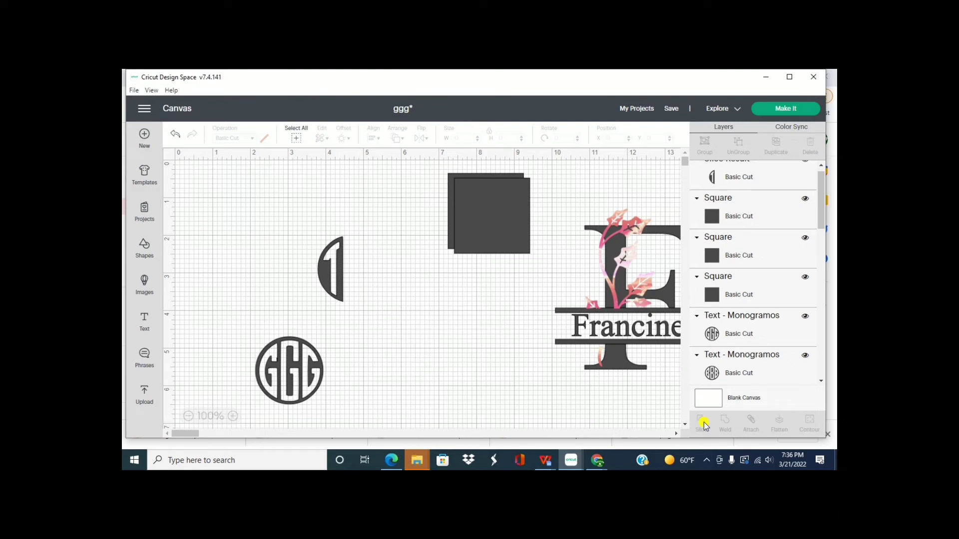
left_click_drag(469, 364, 372, 363)
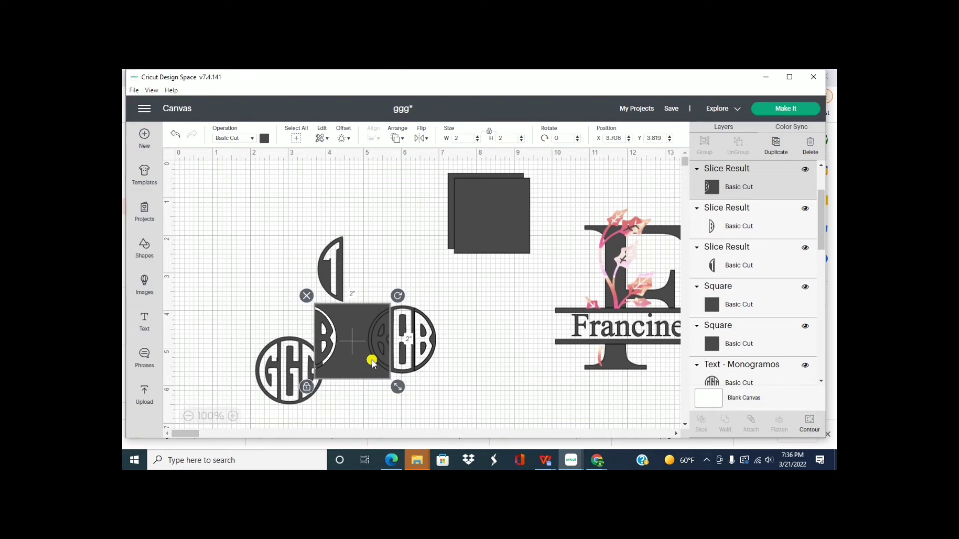
left_click(428, 352, "shift")
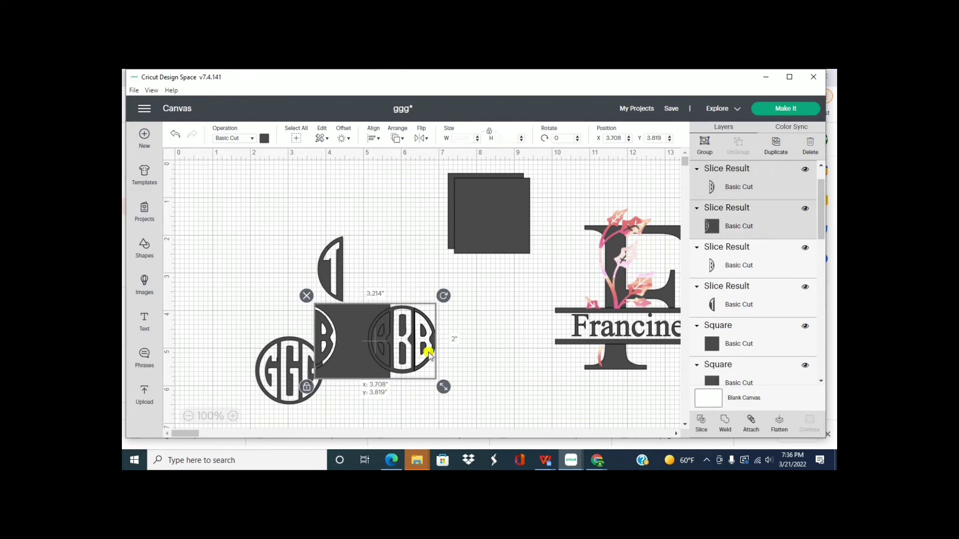
left_click(701, 424)
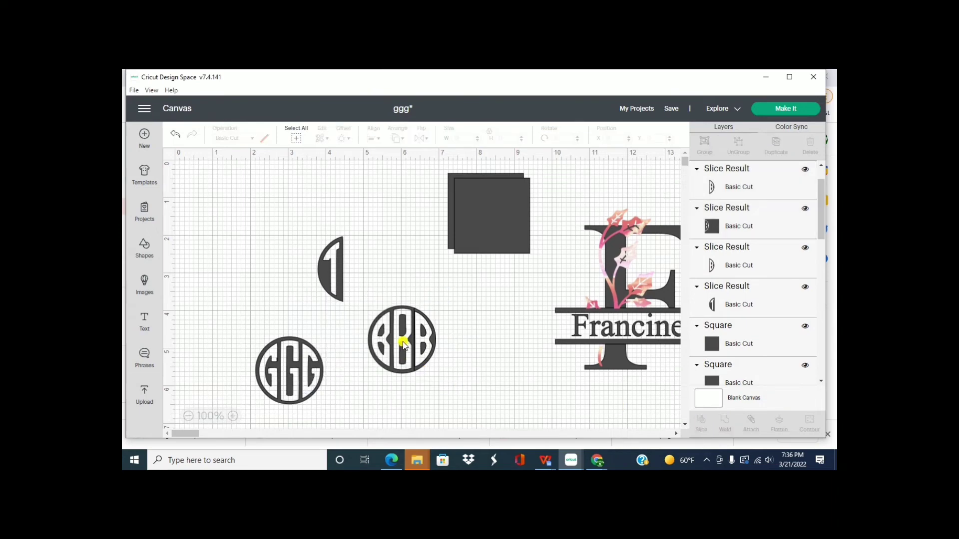
Delete the extra B slice pieces and the square with the B cut-out.
left_click_drag(402, 340, 396, 256)
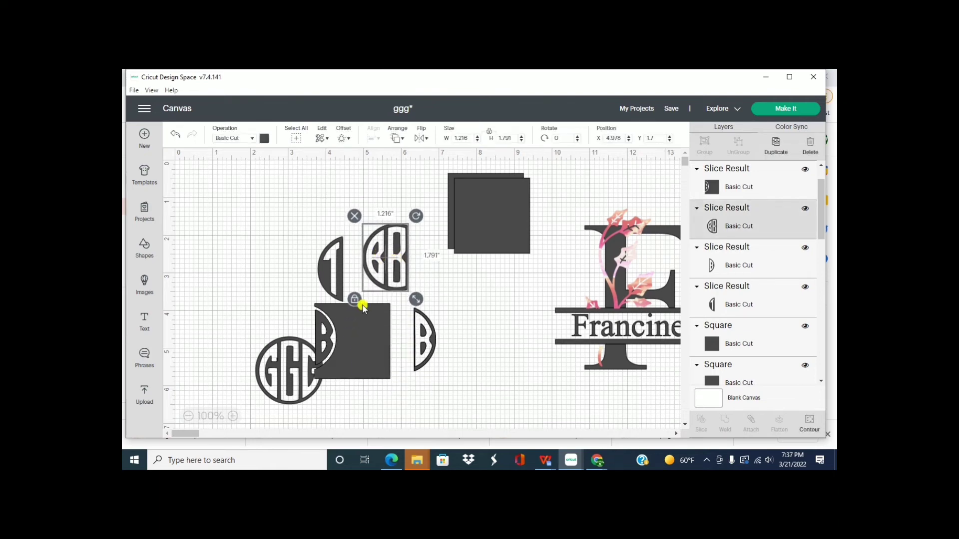
left_click(358, 324)
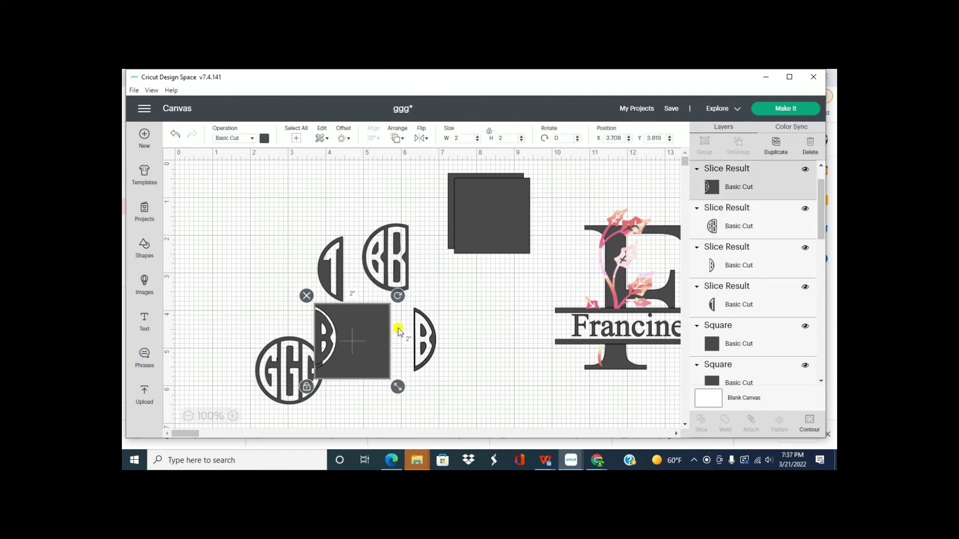
left_click(426, 345)
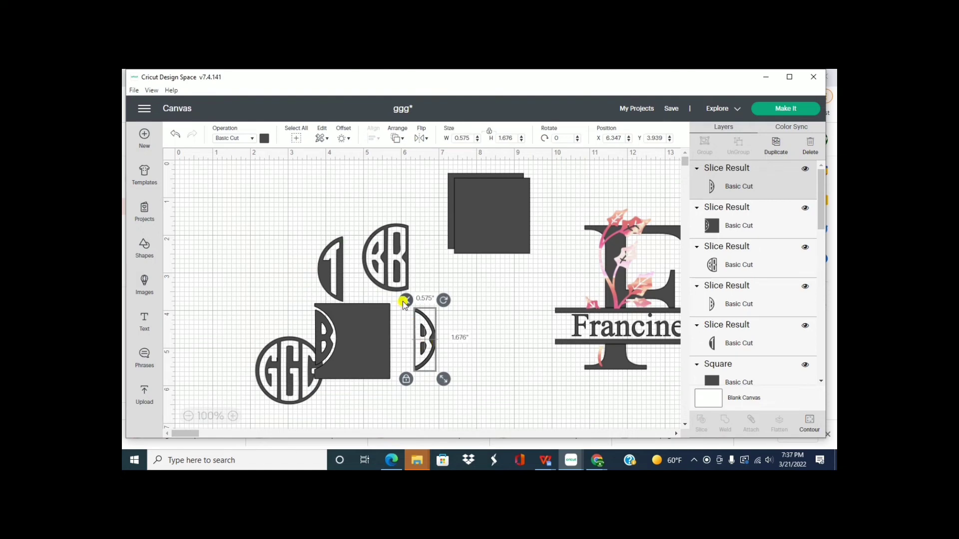
left_click(405, 301)
left_click(416, 324)
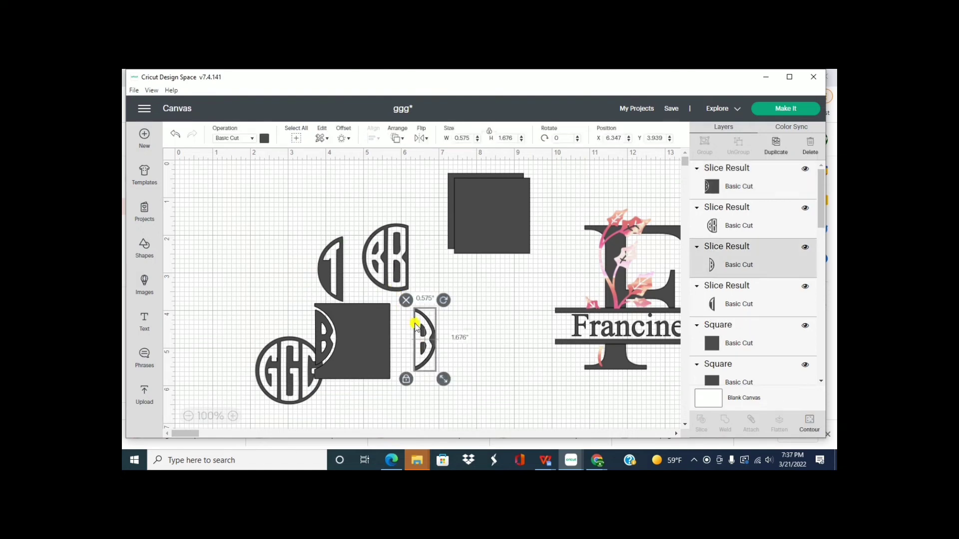
left_click(405, 300)
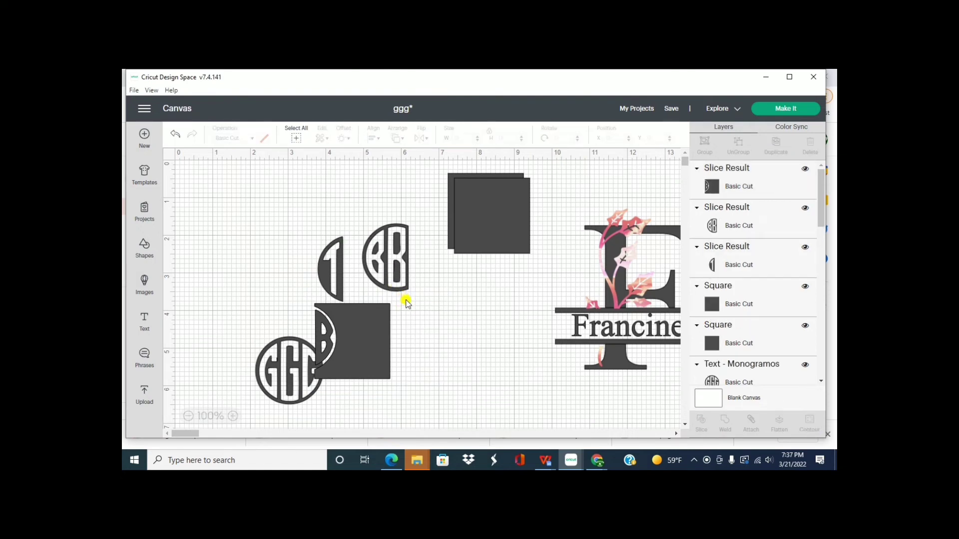
left_click(395, 281)
left_click_drag(395, 281, 432, 356)
left_click_drag(364, 348, 405, 244)
left_click(352, 193)
Slice the BB piece with another square to free the middle B, then place a square over GGG.
left_click_drag(467, 213, 376, 347)
left_click(434, 357)
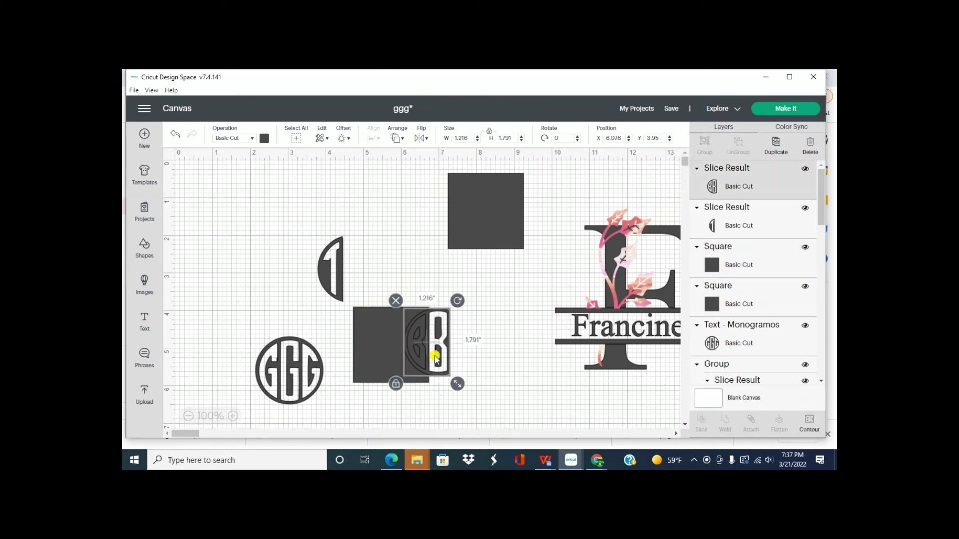
left_click(373, 356, "shift")
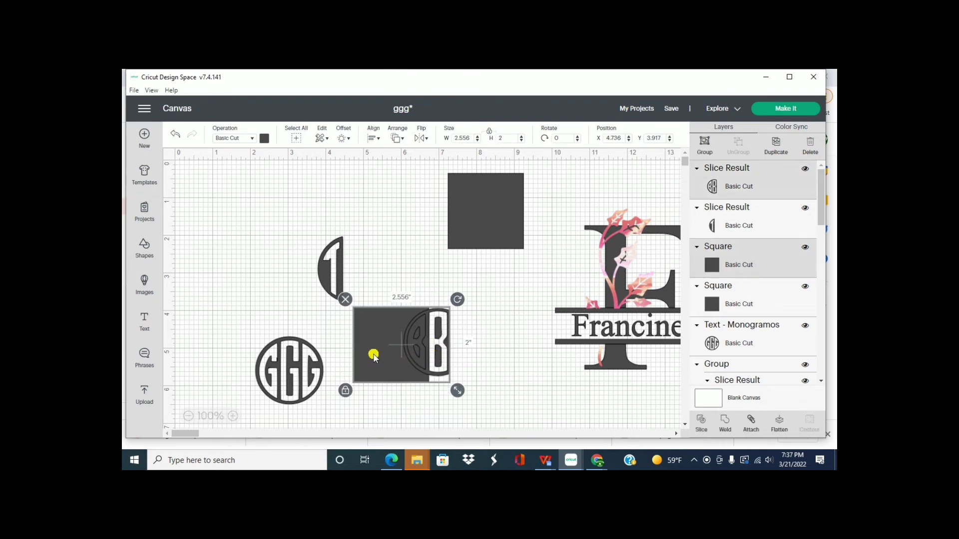
left_click(699, 424)
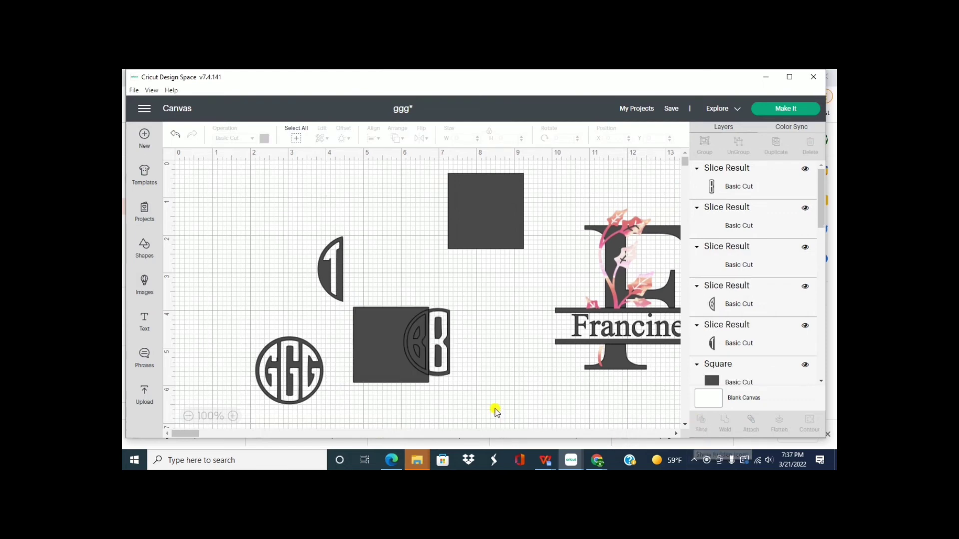
left_click(396, 367)
left_click_drag(394, 364, 374, 421)
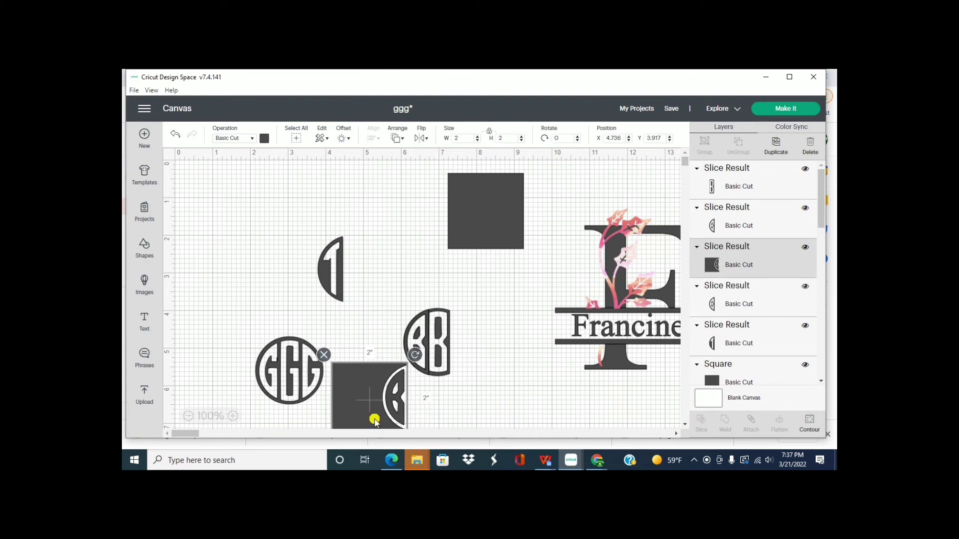
left_click_drag(442, 361, 474, 361)
left_click(360, 386)
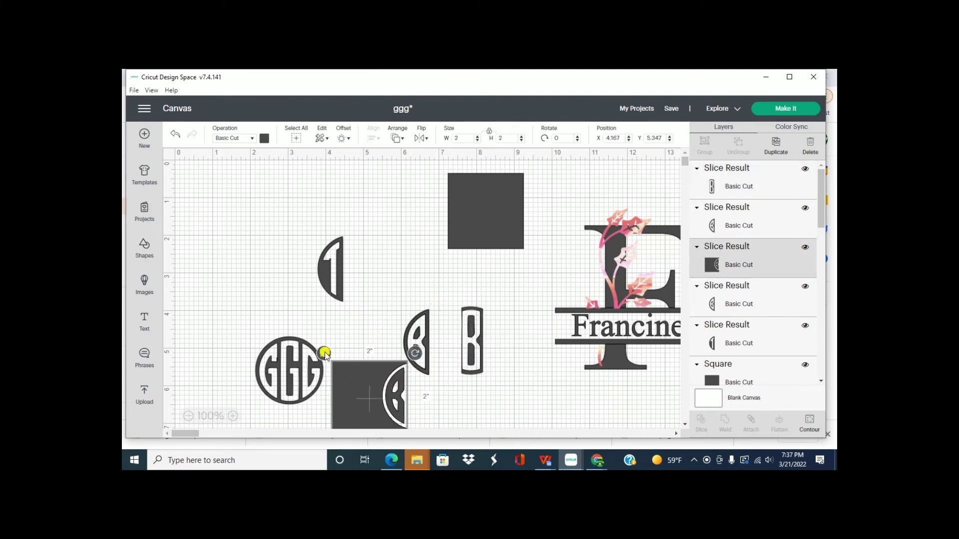
key("Delete")
left_click(411, 347)
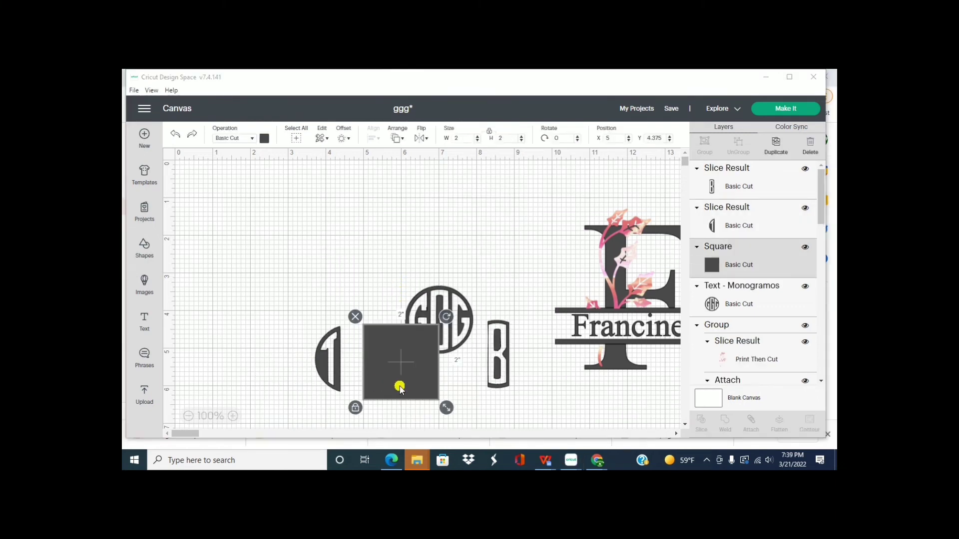
left_click_drag(396, 385, 407, 331)
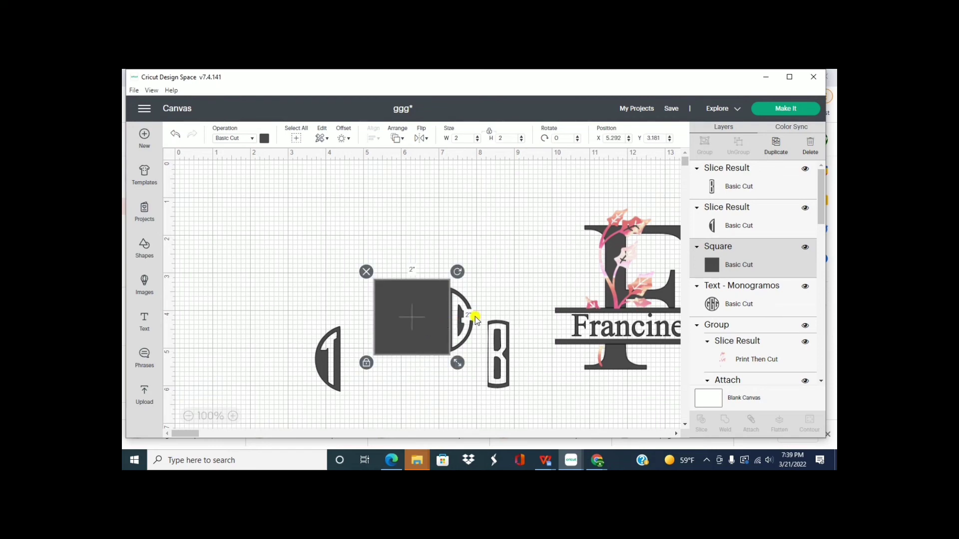
Slice GGG with the square, decline Sticky Keys, pull the square off and delete an unwanted piece.
left_click(455, 313, "shift")
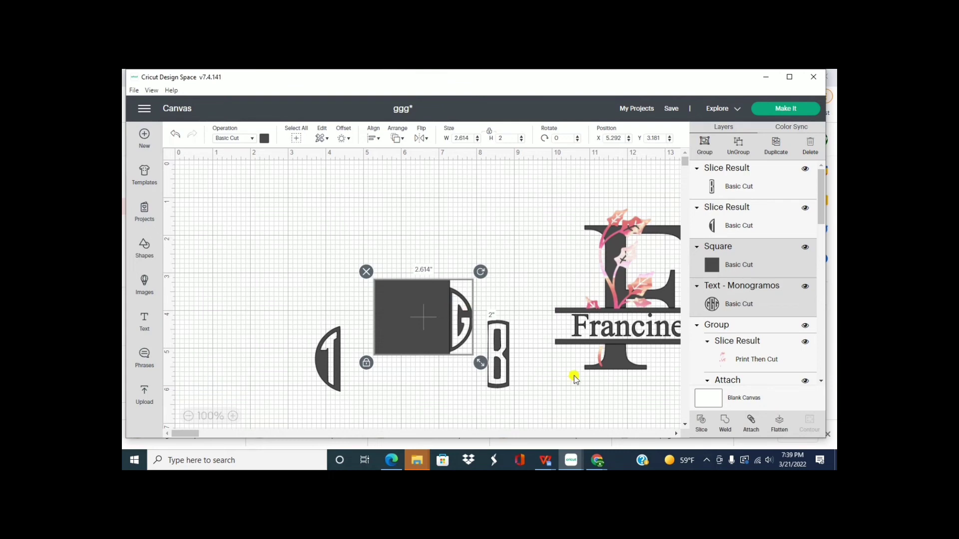
left_click(699, 424)
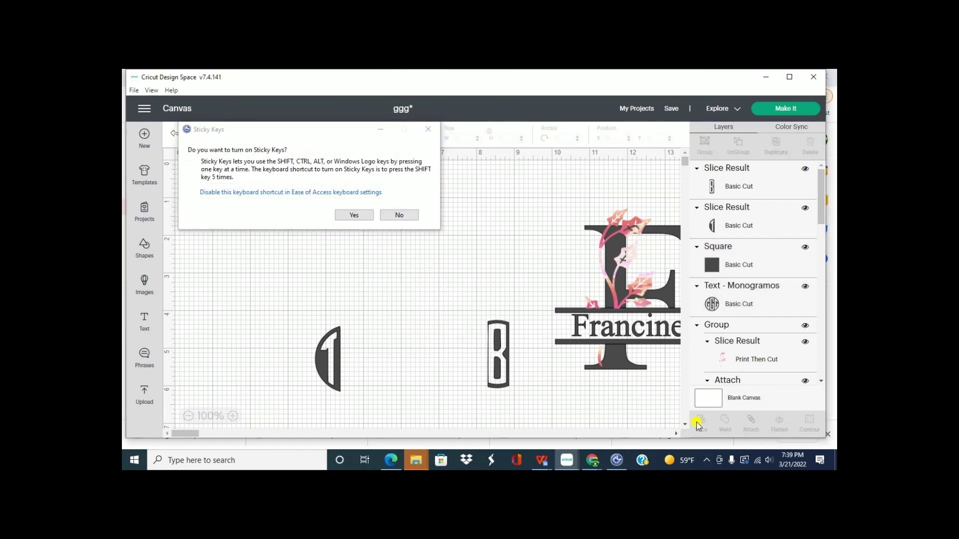
left_click(406, 215)
left_click(397, 292)
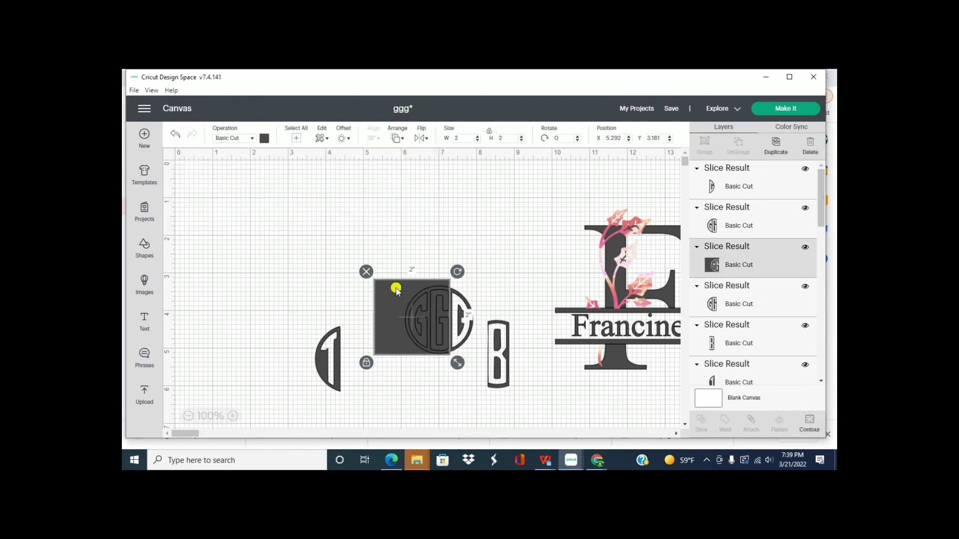
left_click_drag(397, 292, 359, 256)
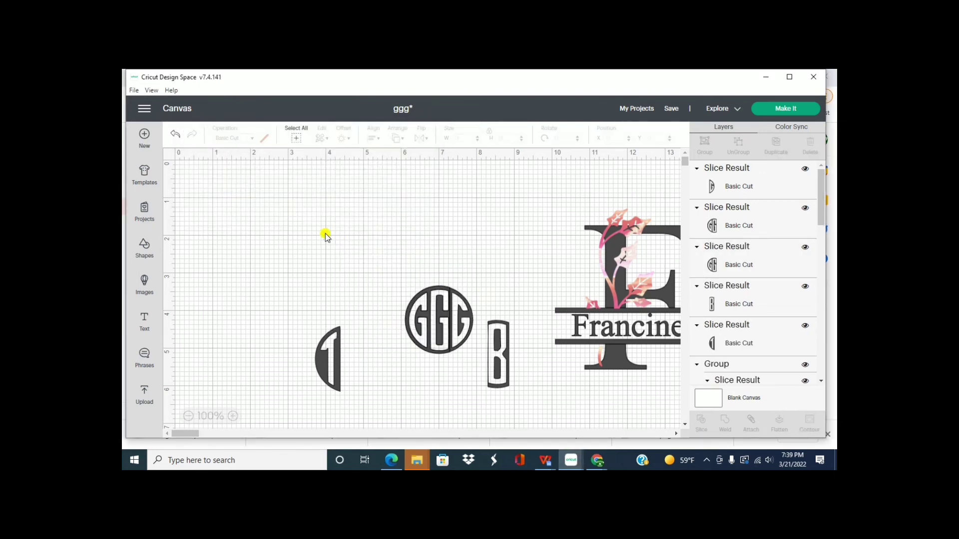
left_click(415, 322)
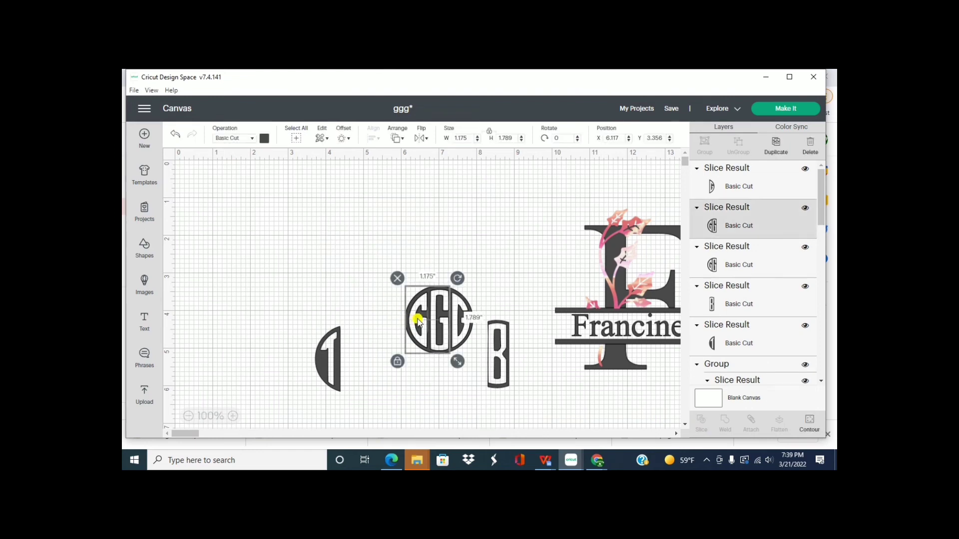
left_click(397, 278)
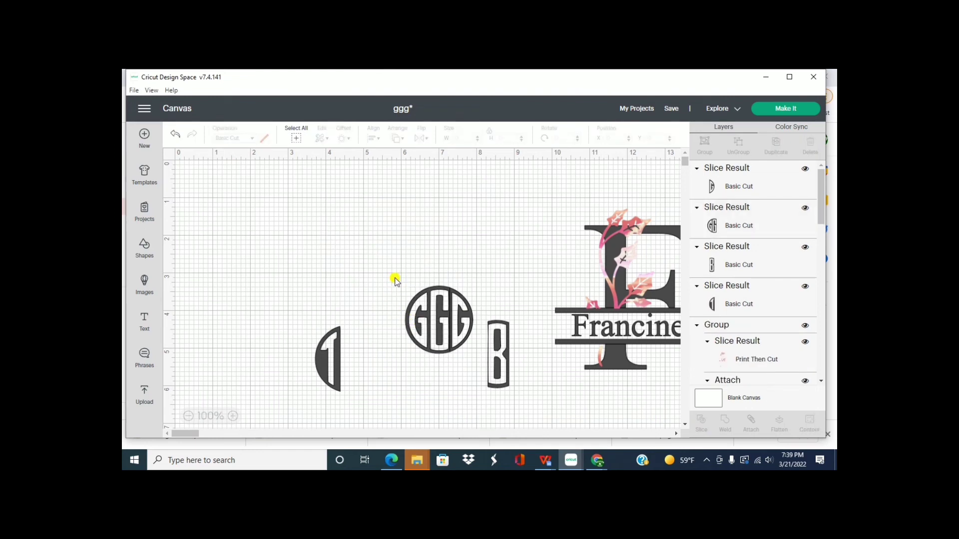
Delete the last unwanted G piece, then fit the T half, middle B and G half together and attach them.
left_click(413, 314)
left_click(398, 278)
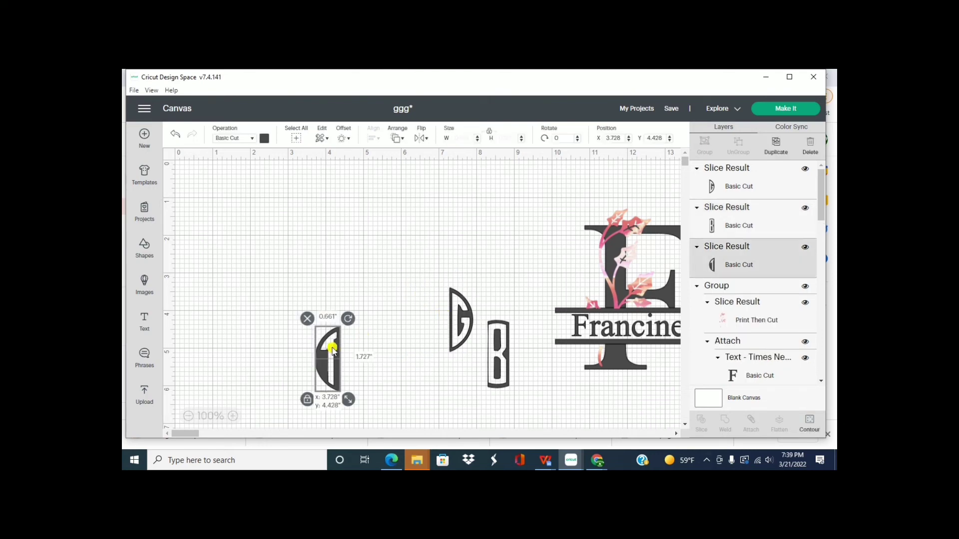
left_click_drag(332, 350, 371, 267)
left_click_drag(499, 340, 392, 261)
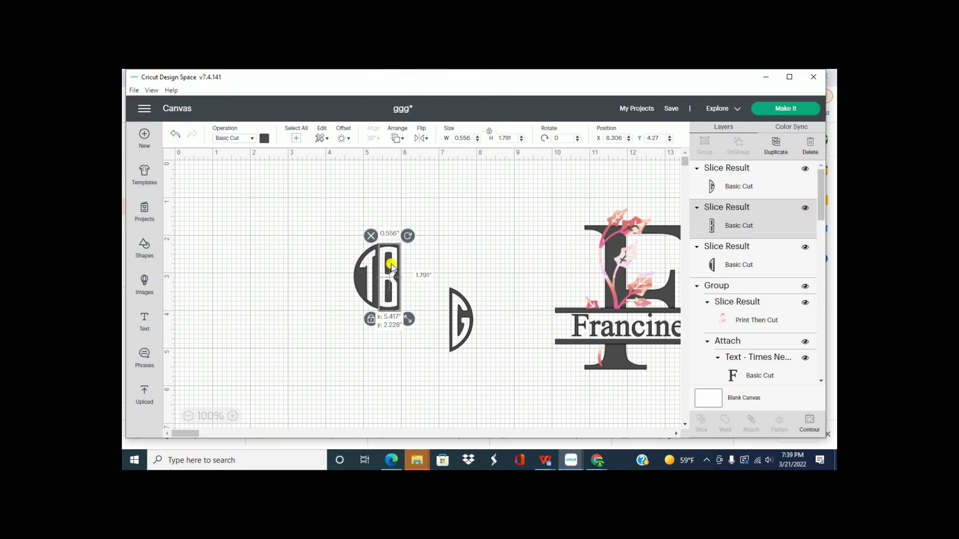
left_click(462, 316)
left_click_drag(463, 317, 412, 273)
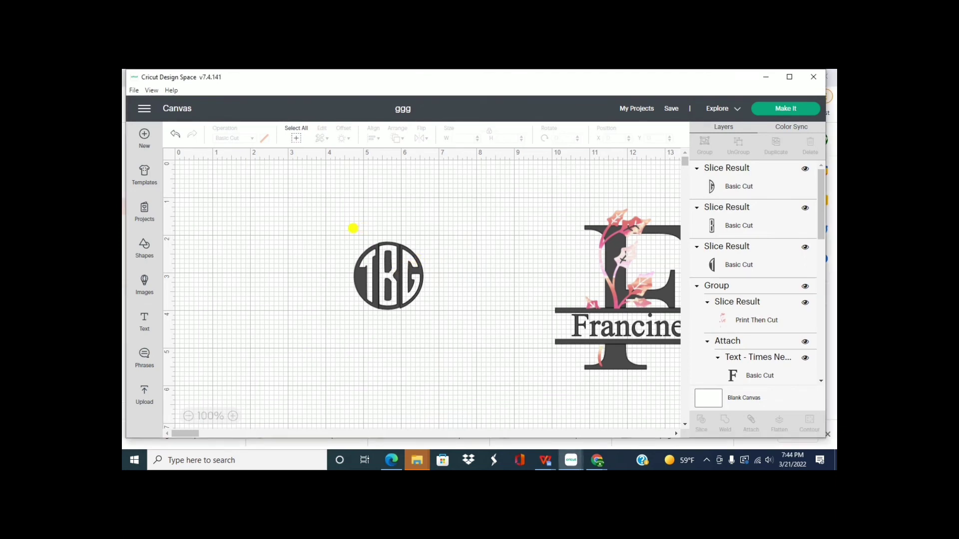
left_click_drag(356, 231, 413, 323)
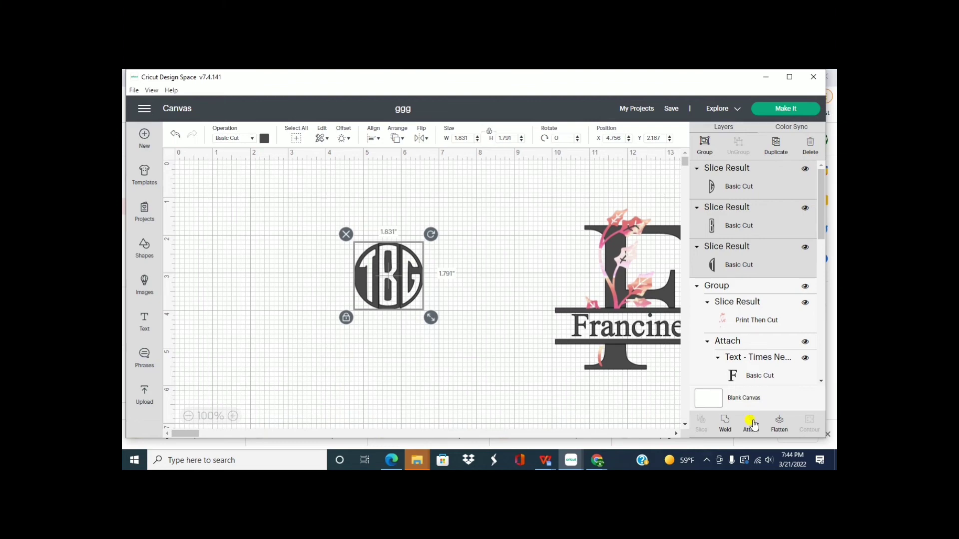
left_click(752, 423)
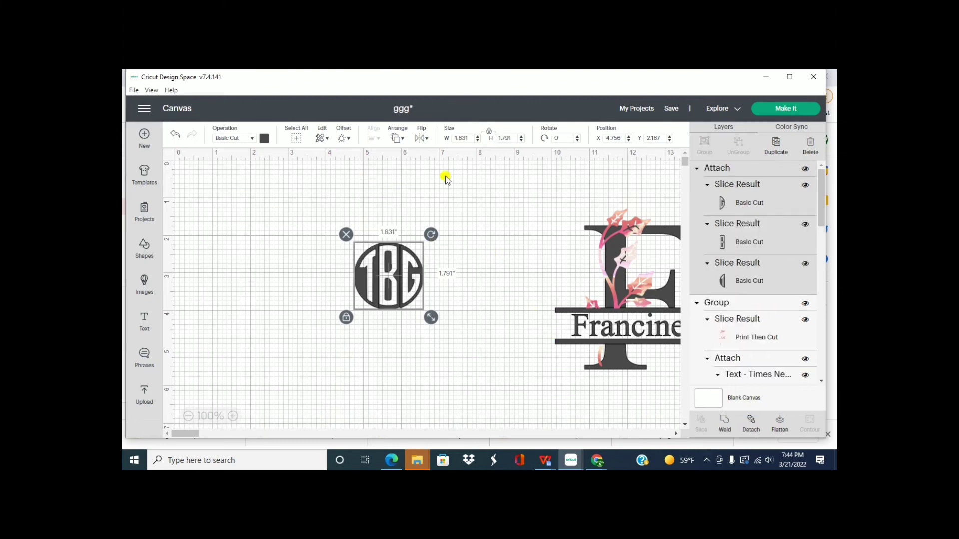
Add a 2-inch circle from Shapes and position the TBG monogram over it.
left_click(144, 247)
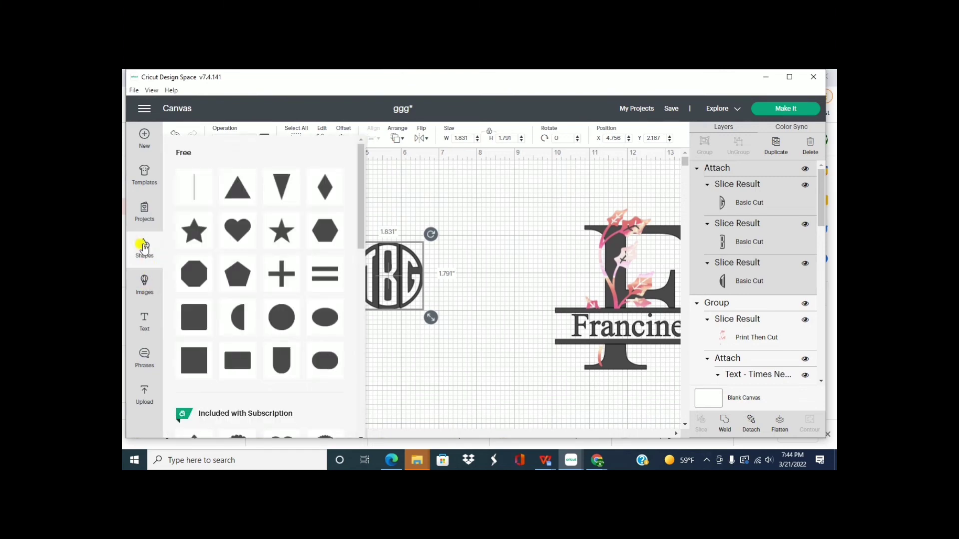
left_click(281, 315)
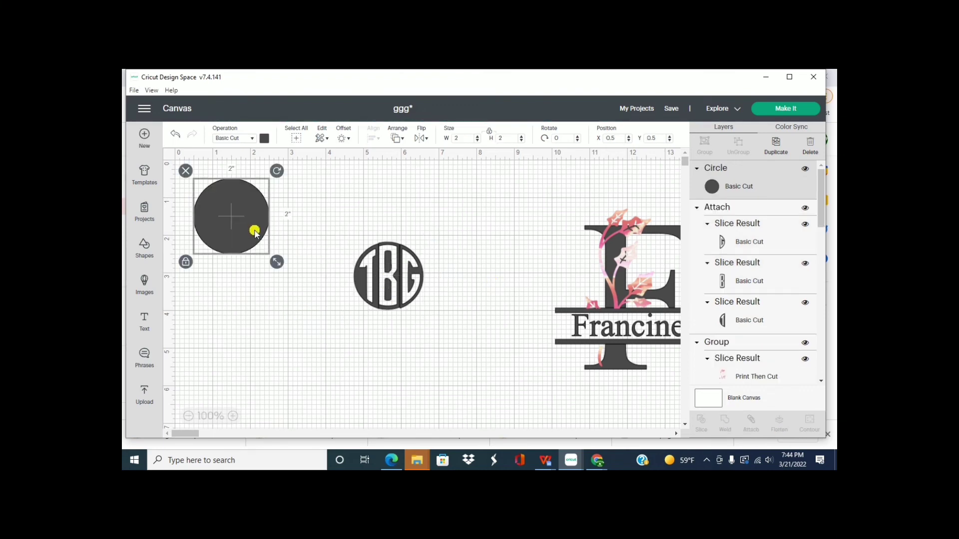
left_click_drag(262, 235, 363, 322)
left_click(414, 283)
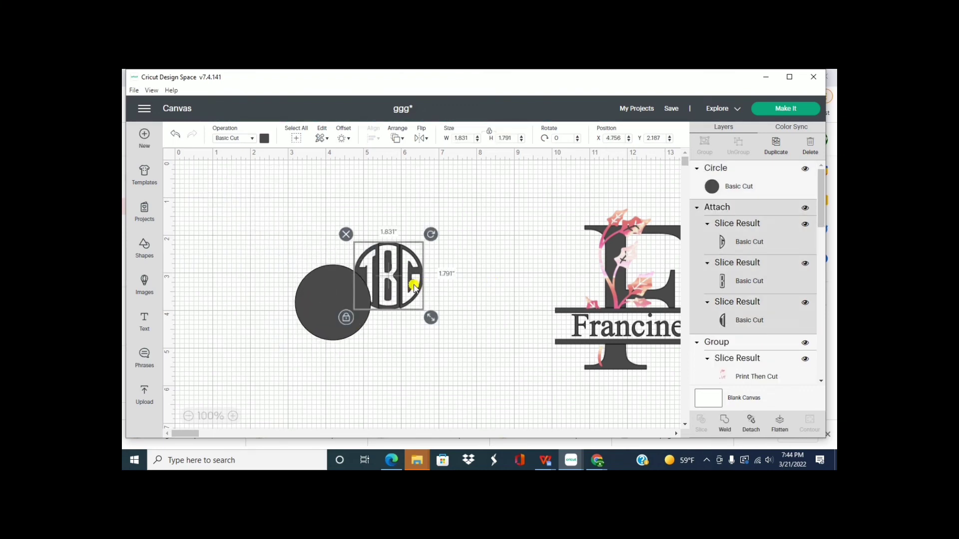
left_click_drag(414, 283, 465, 294)
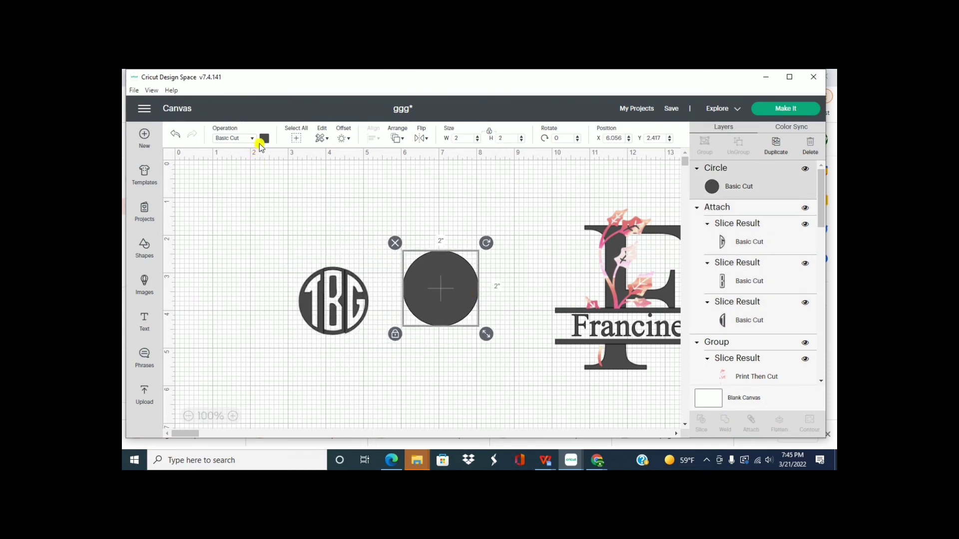
Make the circle Print Then Cut, filled with the pink cloud pattern.
left_click(264, 138)
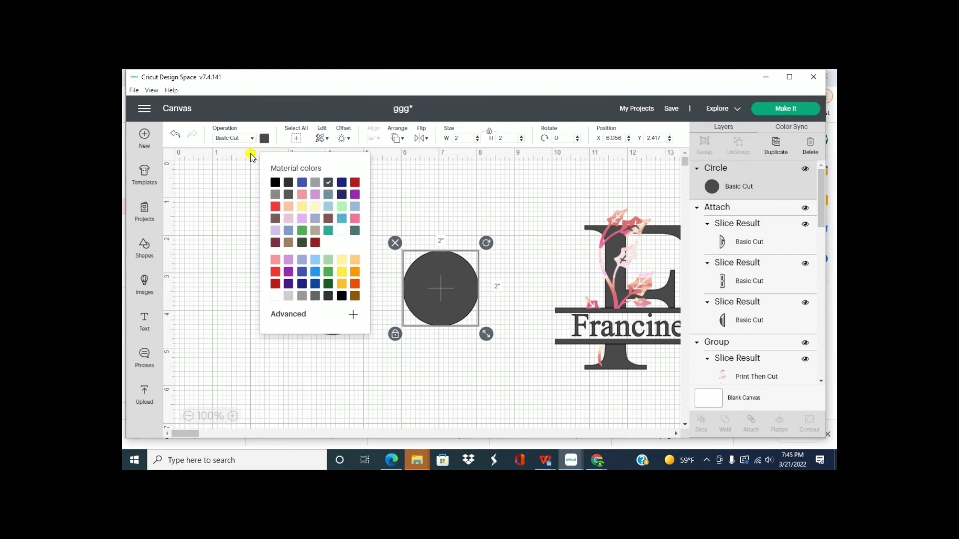
left_click(252, 140)
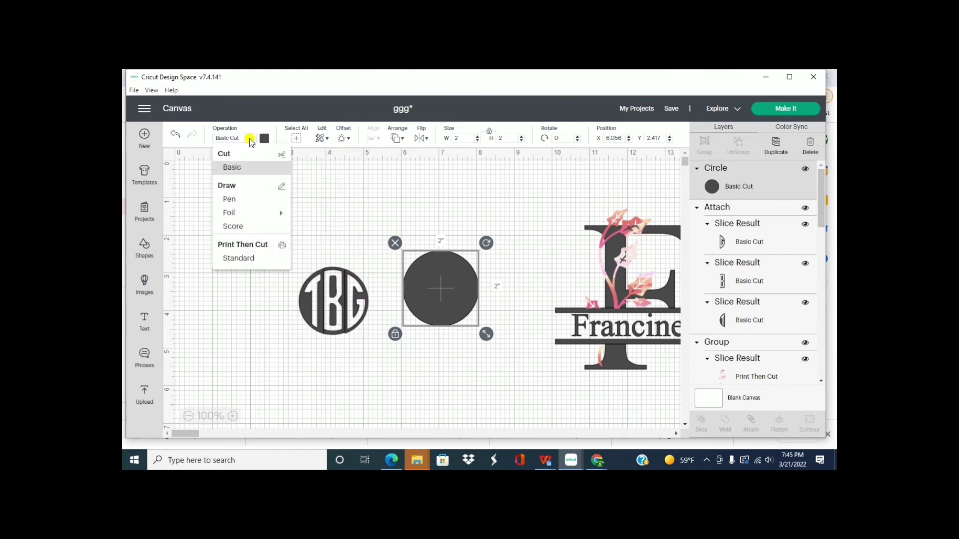
left_click(248, 259)
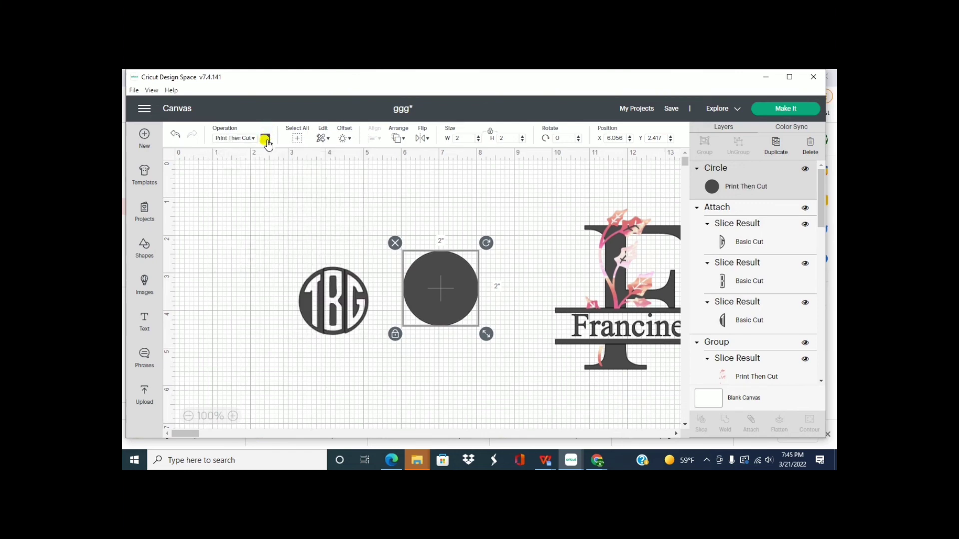
left_click(265, 137)
left_click(313, 184)
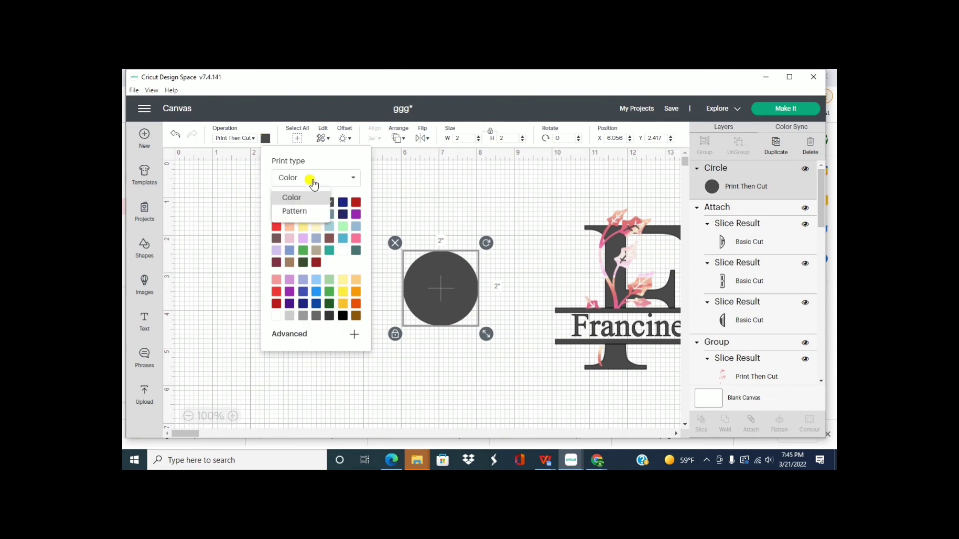
left_click(302, 208)
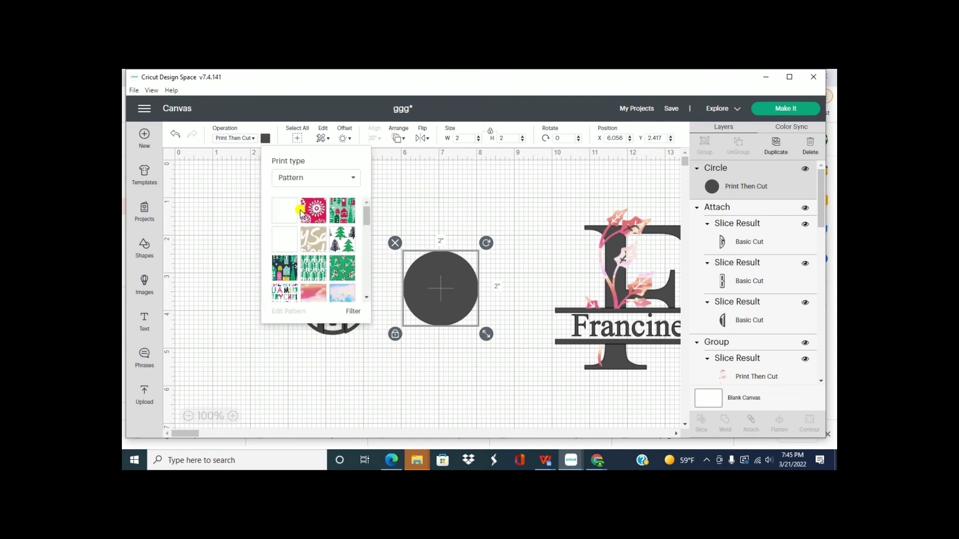
left_click(315, 295)
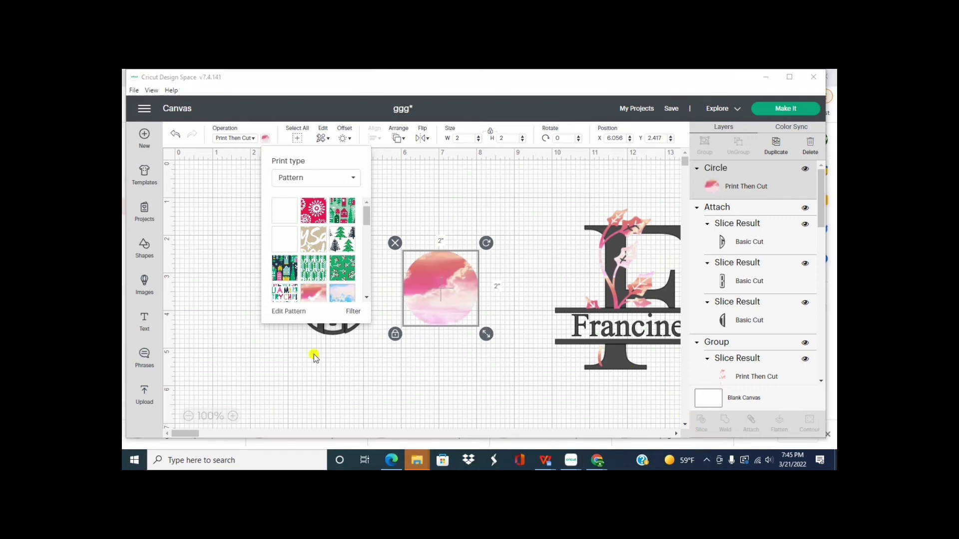
Move the TBG monogram onto the pink circle and bring it to the front.
left_click(426, 187)
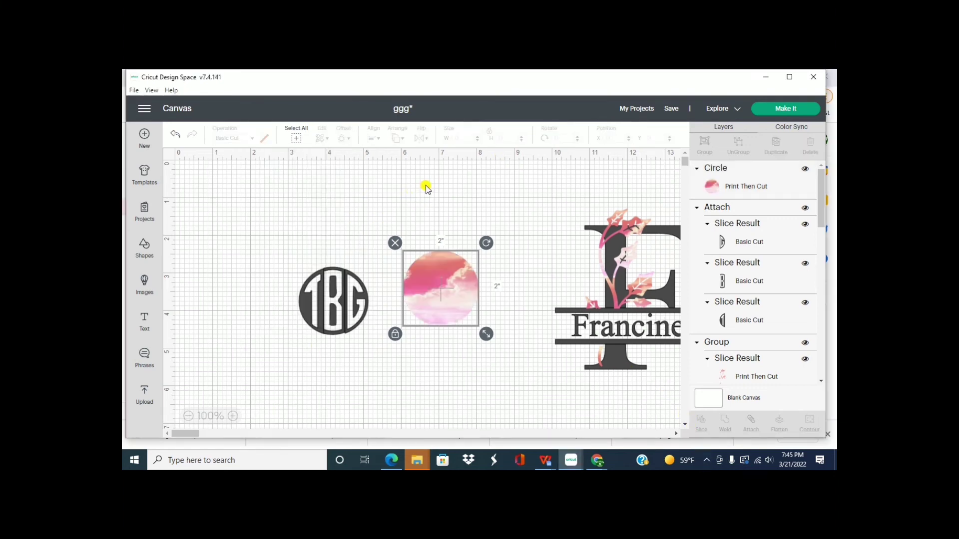
left_click_drag(339, 295, 445, 278)
left_click(397, 138)
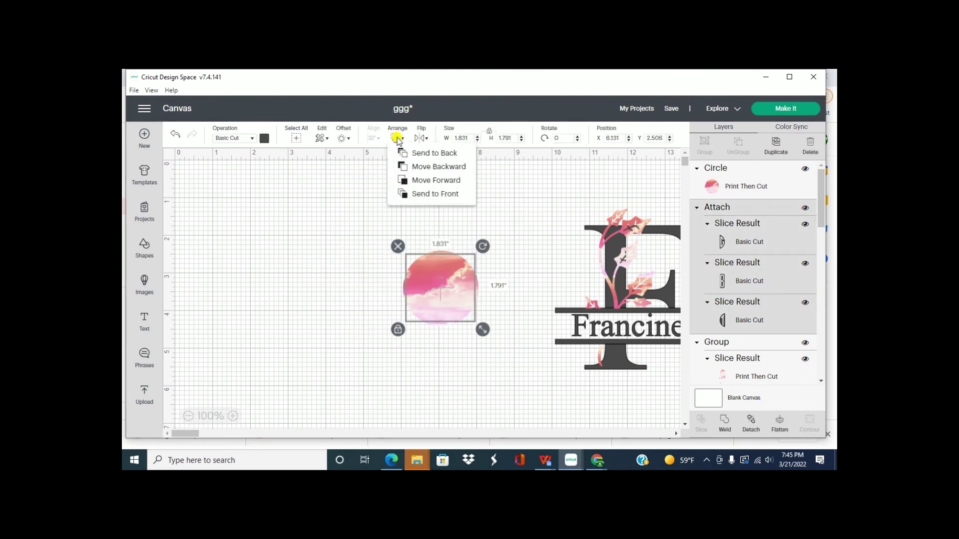
left_click(433, 194)
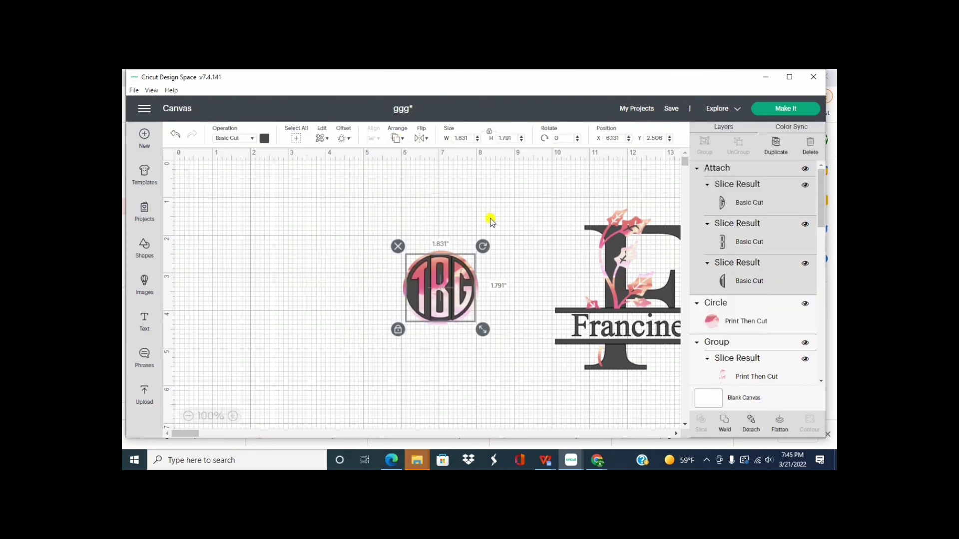
left_click(497, 284)
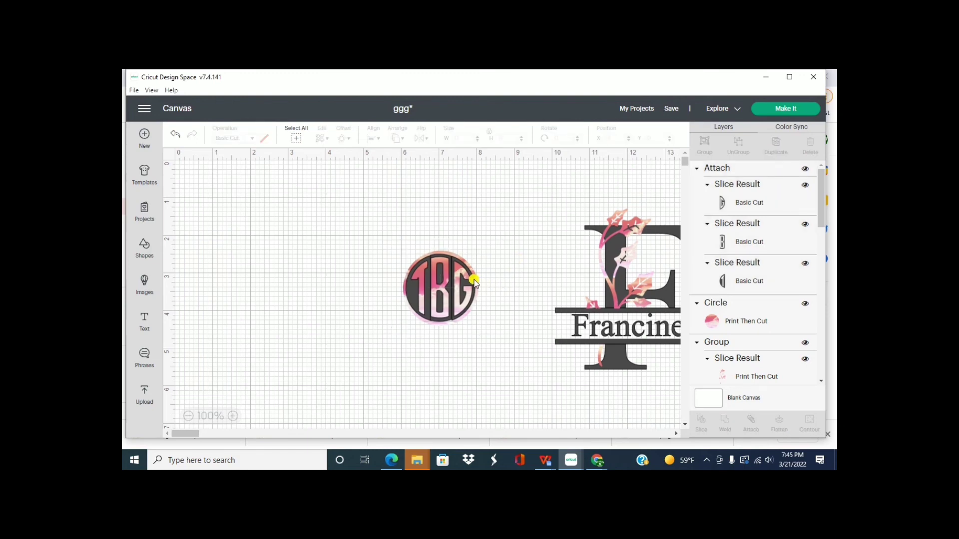
Shrink the circle to about 1.903 in, nudge the monogram, then slide it off left.
left_click(478, 284)
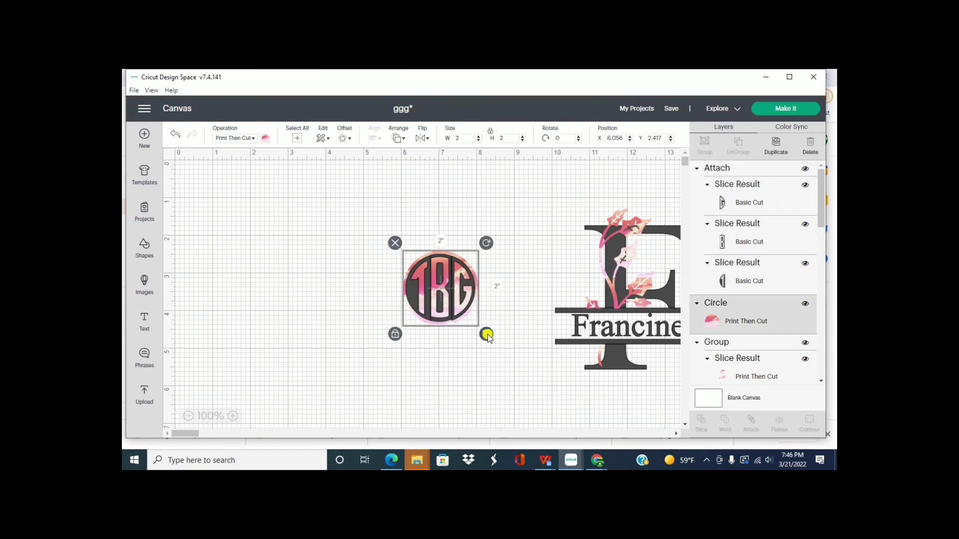
left_click_drag(487, 335, 487, 331)
left_click(513, 333)
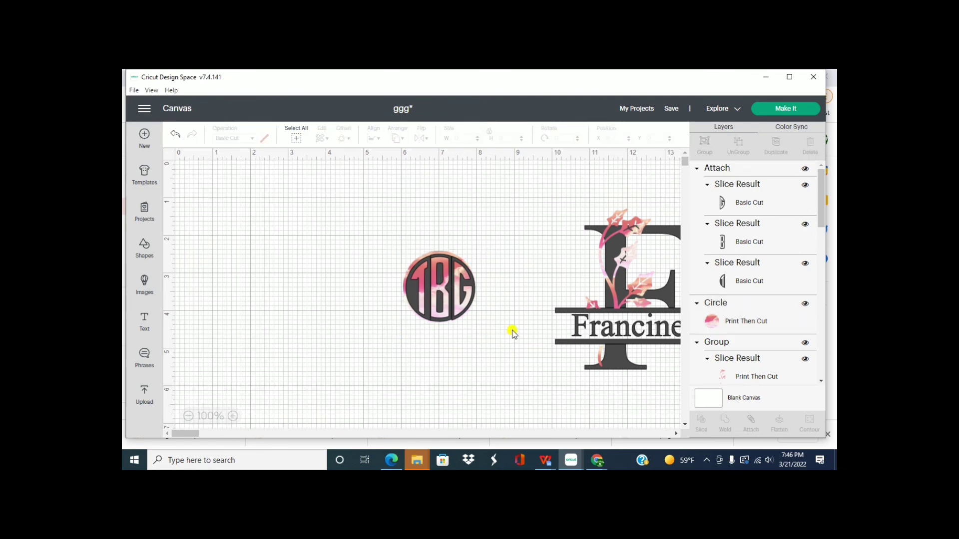
left_click(441, 278)
left_click_drag(441, 278, 439, 275)
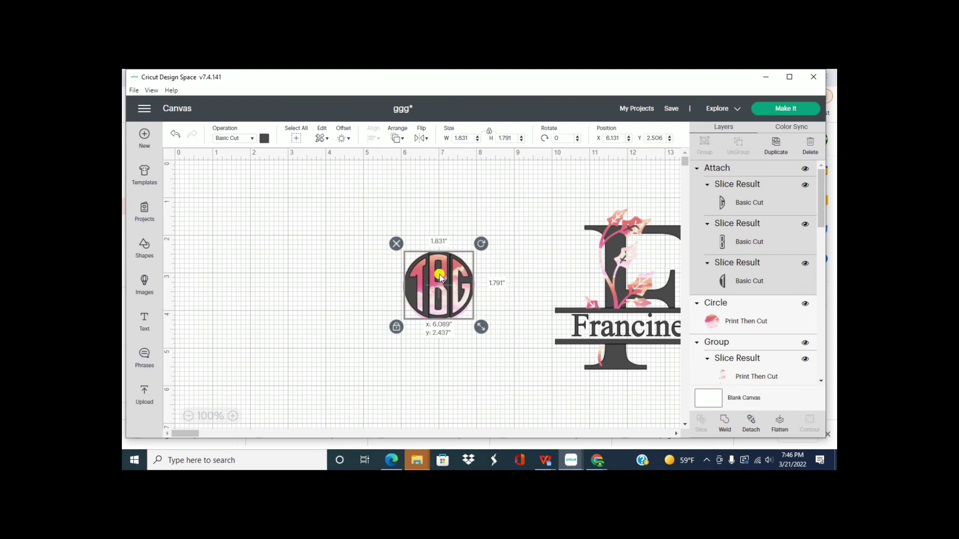
left_click(502, 302)
left_click(460, 320)
left_click_drag(444, 295, 388, 292)
Resize the circle to 1.875 in, test the monogram over it, then move the monogram left.
left_click(465, 307)
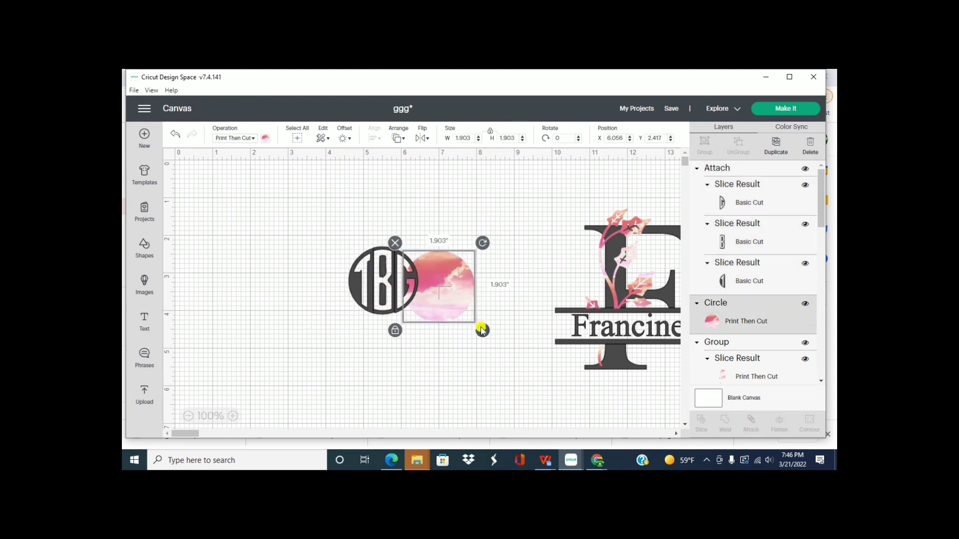
left_click_drag(482, 329, 480, 328)
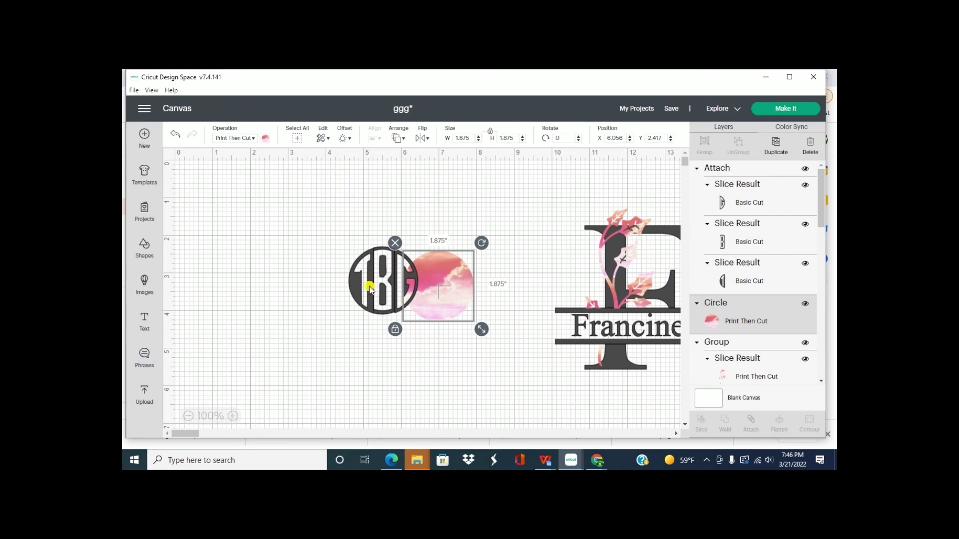
left_click_drag(370, 291, 426, 293)
left_click(500, 291)
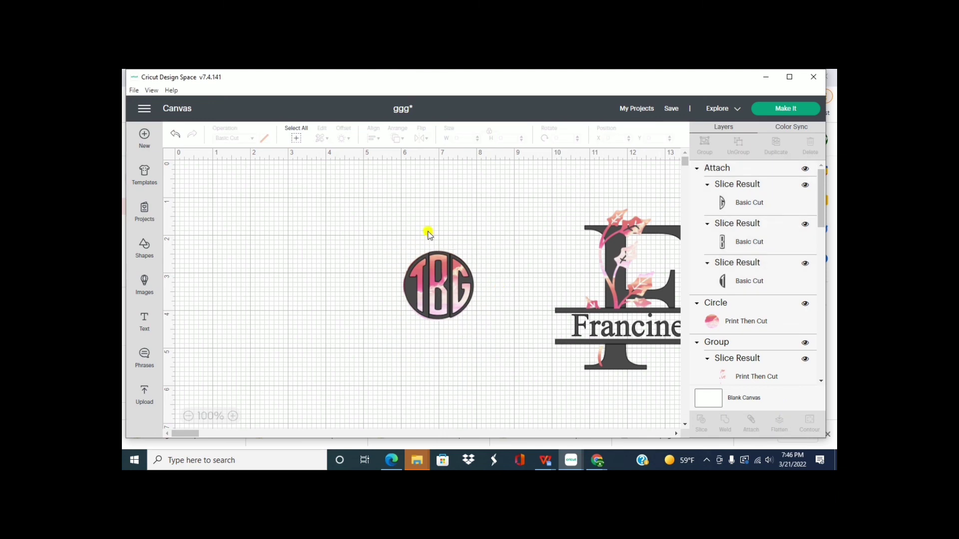
left_click_drag(391, 244, 480, 353)
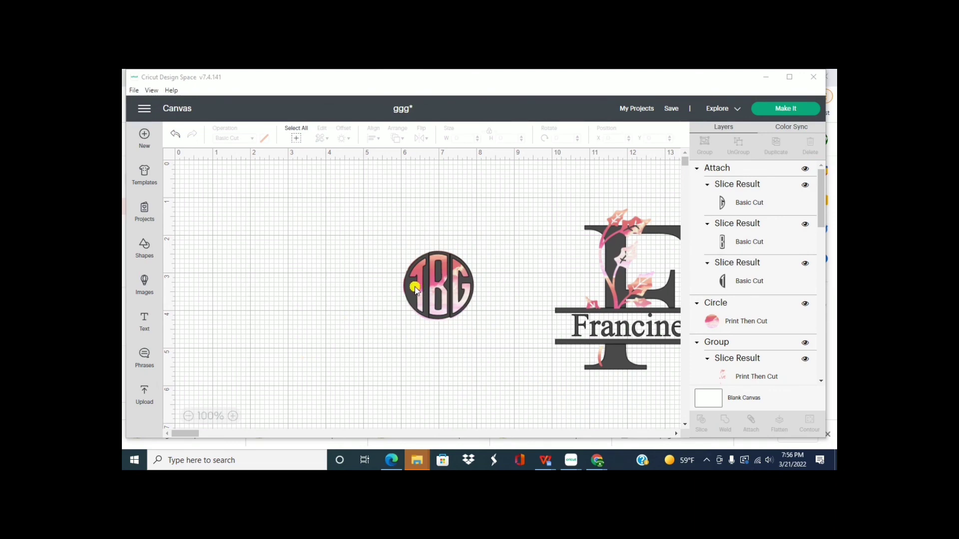
left_click(415, 290)
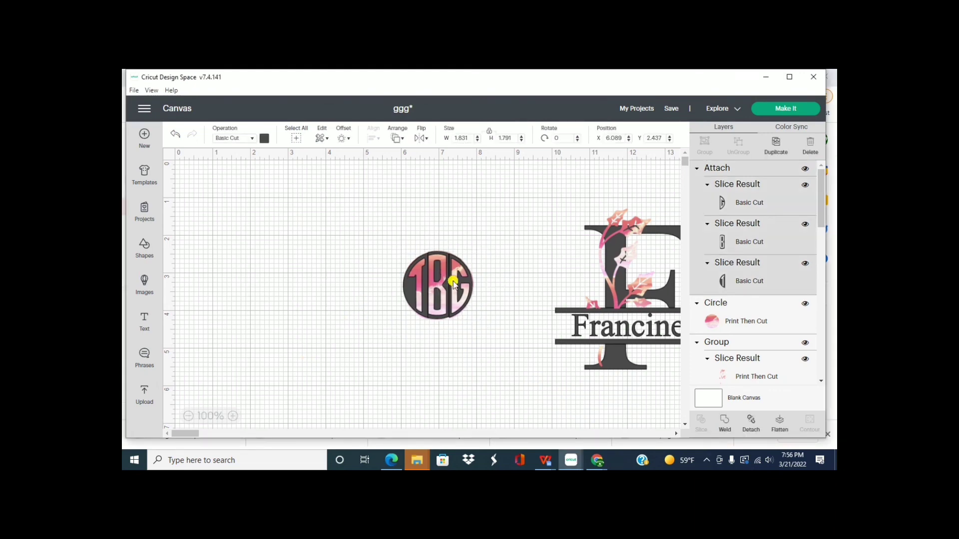
left_click_drag(452, 276, 450, 277)
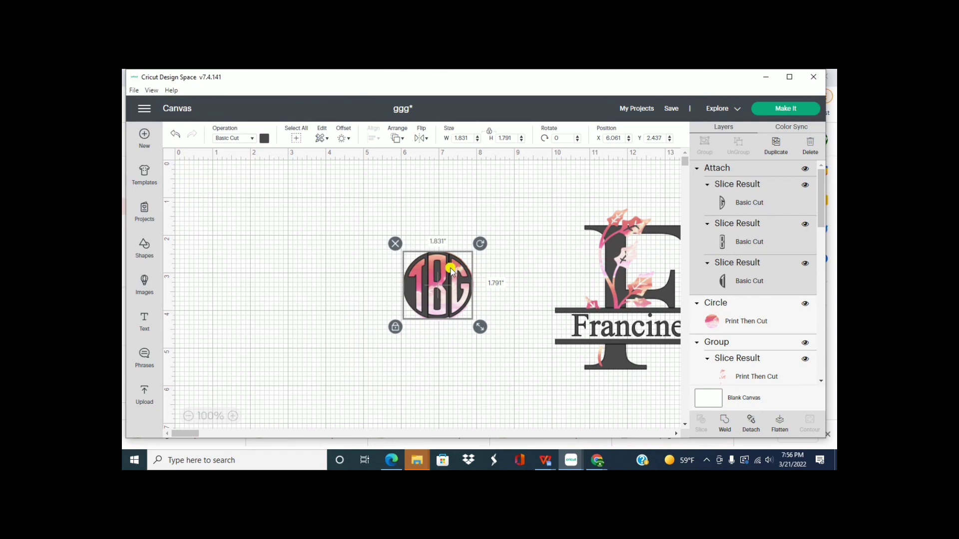
left_click_drag(456, 267, 361, 271)
Change the circle to a solid pink Basic Cut and centre the TBG monogram on it.
left_click(440, 280)
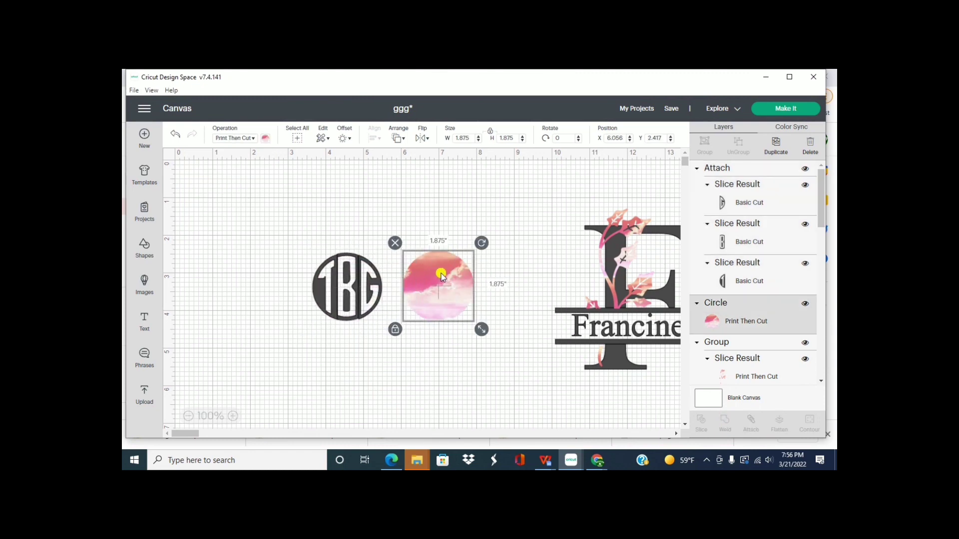
left_click(254, 137)
left_click(240, 168)
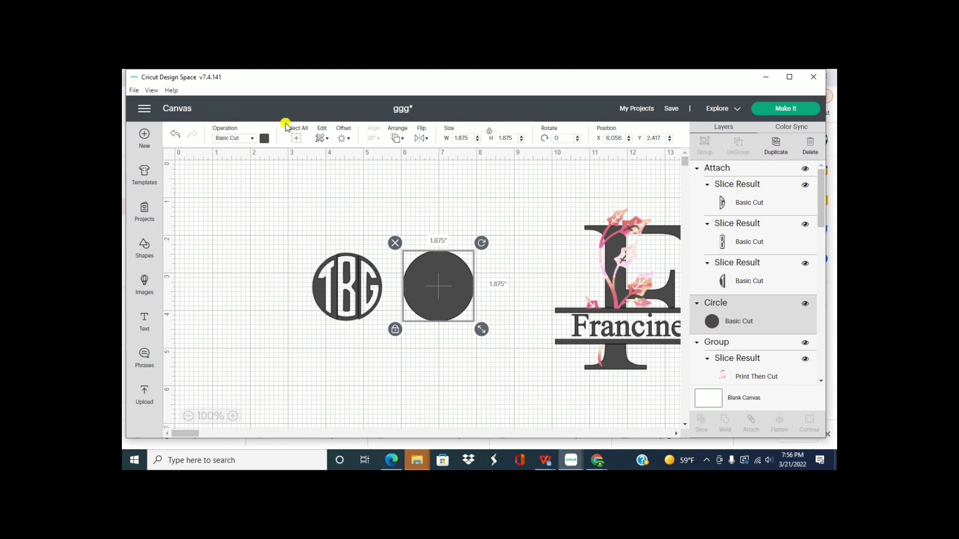
left_click(264, 137)
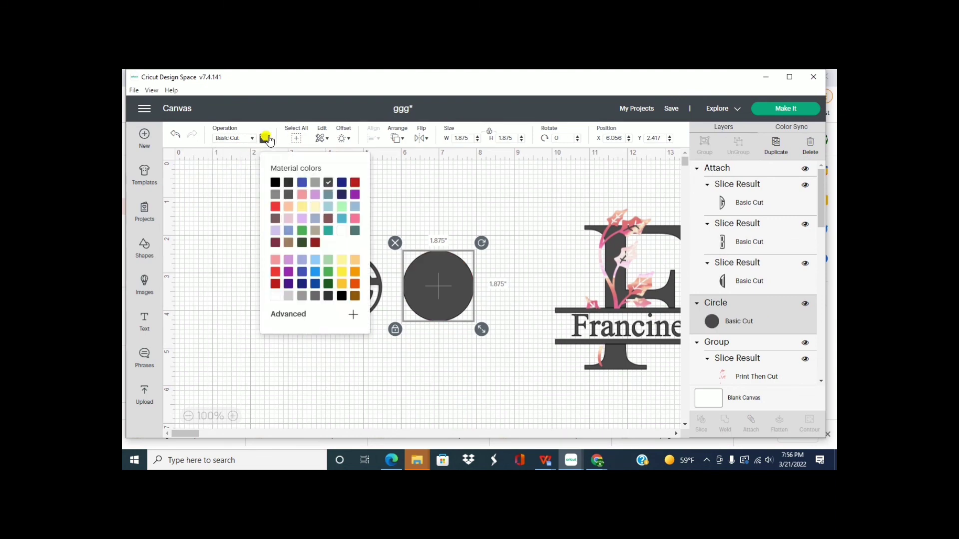
left_click(306, 198)
left_click(375, 358)
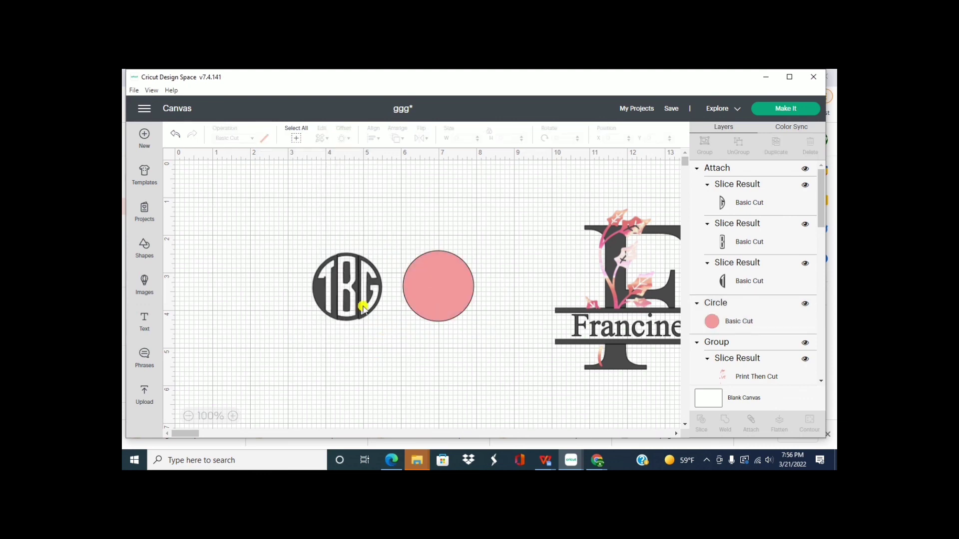
left_click_drag(353, 284, 442, 282)
left_click(517, 251)
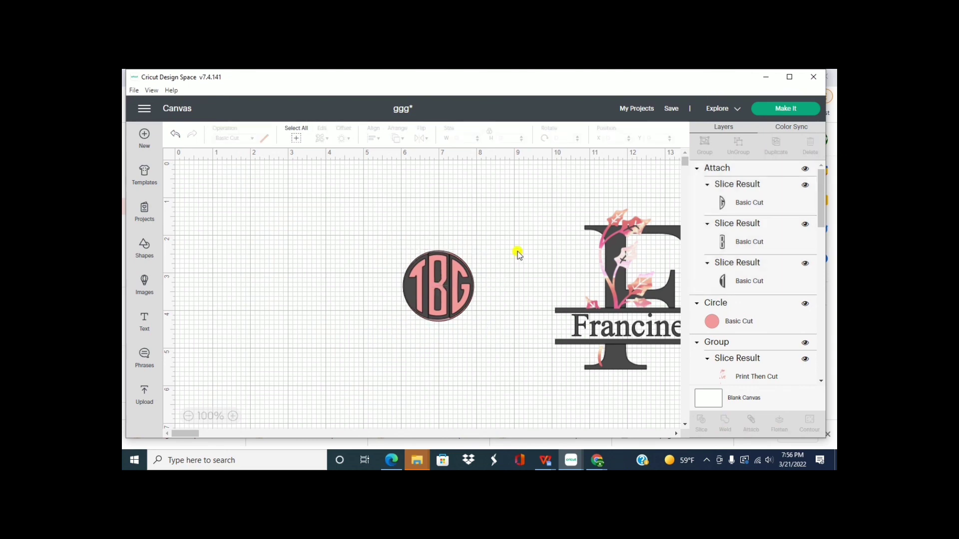
Slide the split F and Francine group left, next to the TBG circle.
left_click_drag(588, 262, 325, 252)
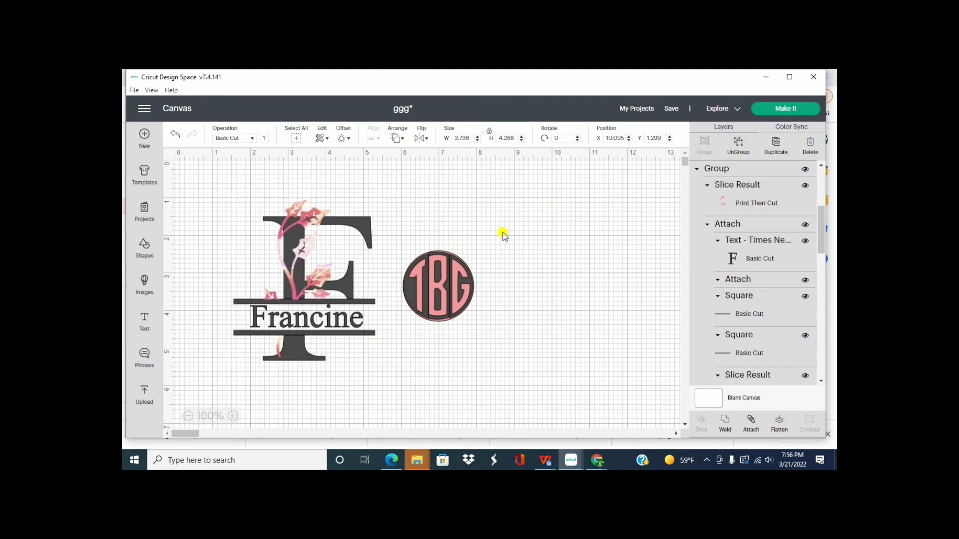